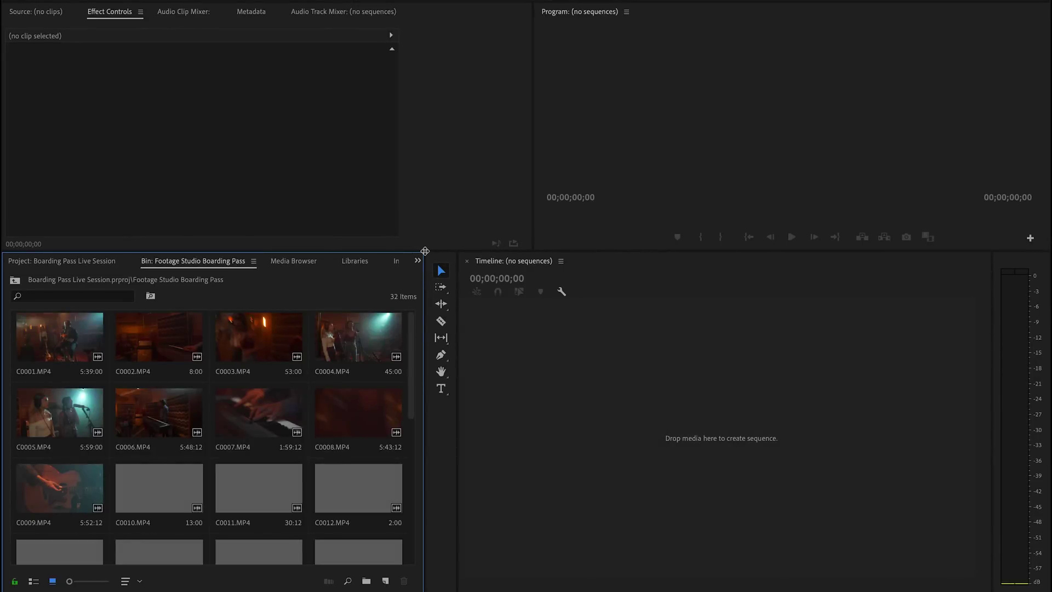
# - Sort the clips in the Footage Studio Boarding Pass bin by name
pyautogui.press('F2')
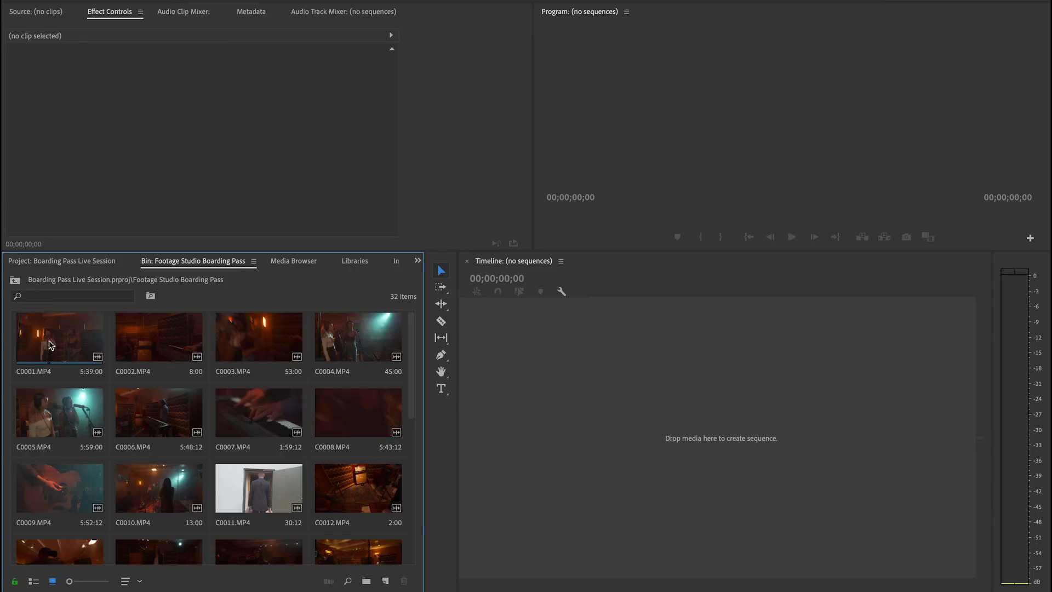
pyautogui.scroll(1, 48, 346)
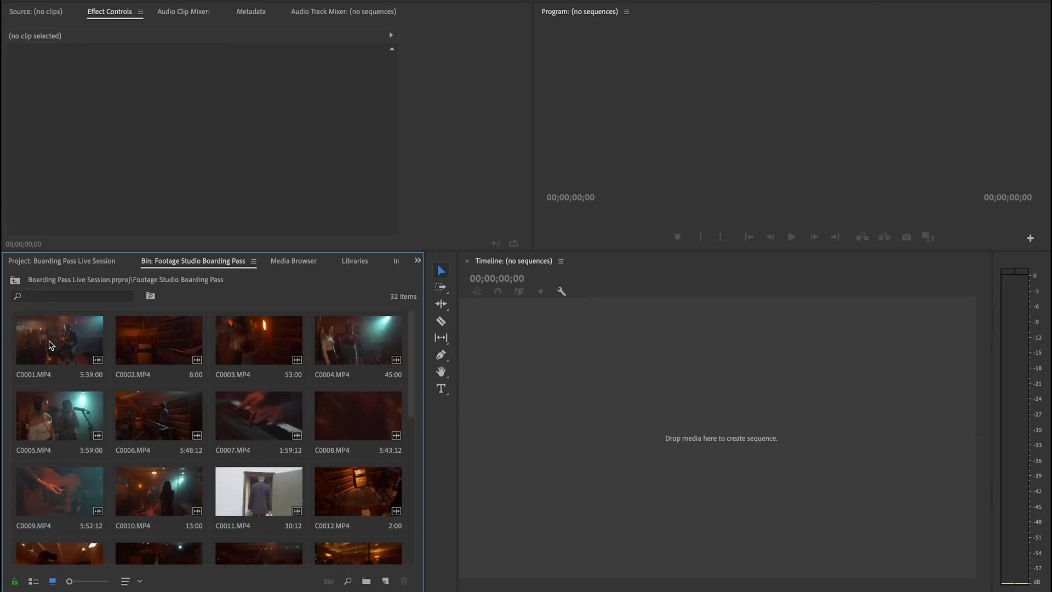
pyautogui.click(139, 582)
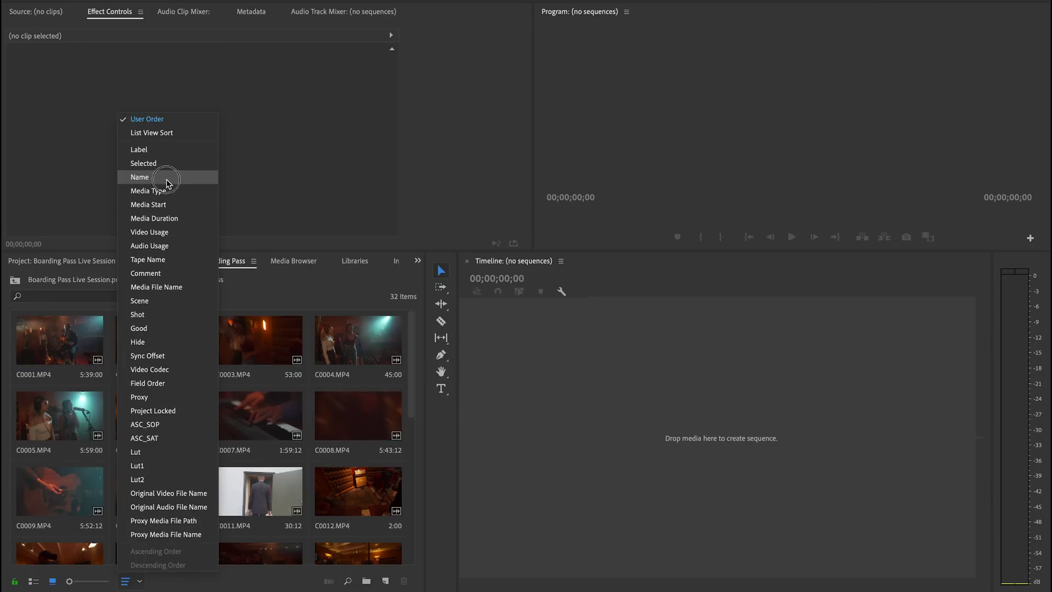
pyautogui.click(170, 180)
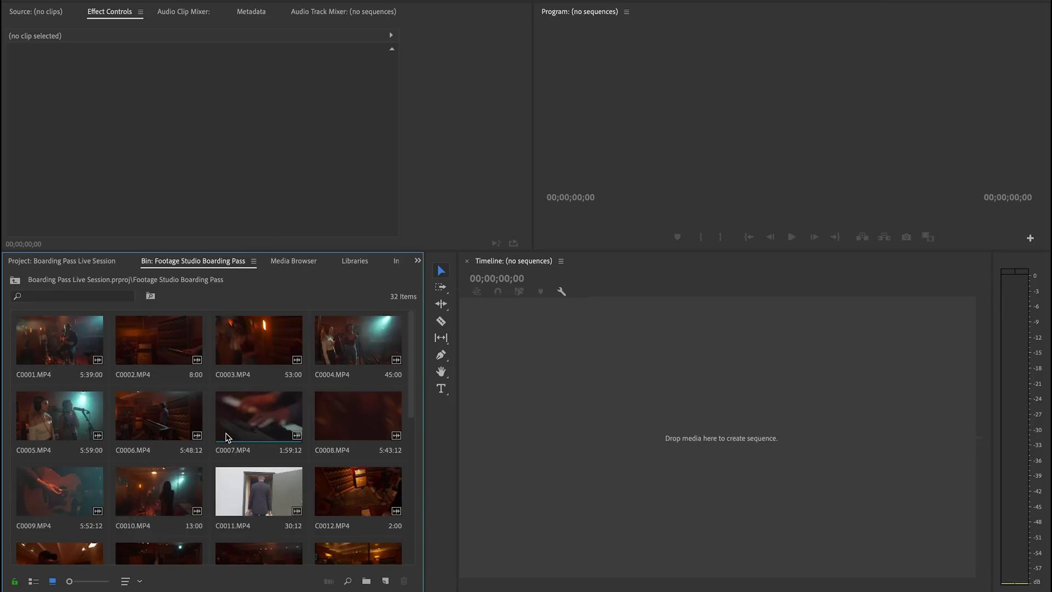
# - Create a sequence from C0001.MP4 and scrub through its opening minutes
pyautogui.click(72, 353)
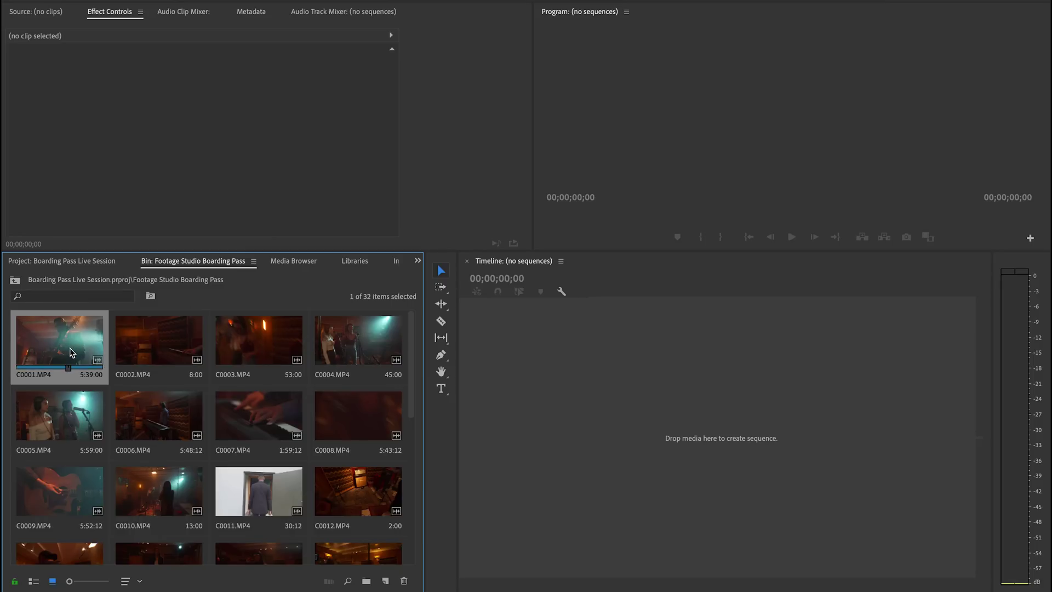
pyautogui.moveTo(66, 345); pyautogui.dragTo(559, 376)
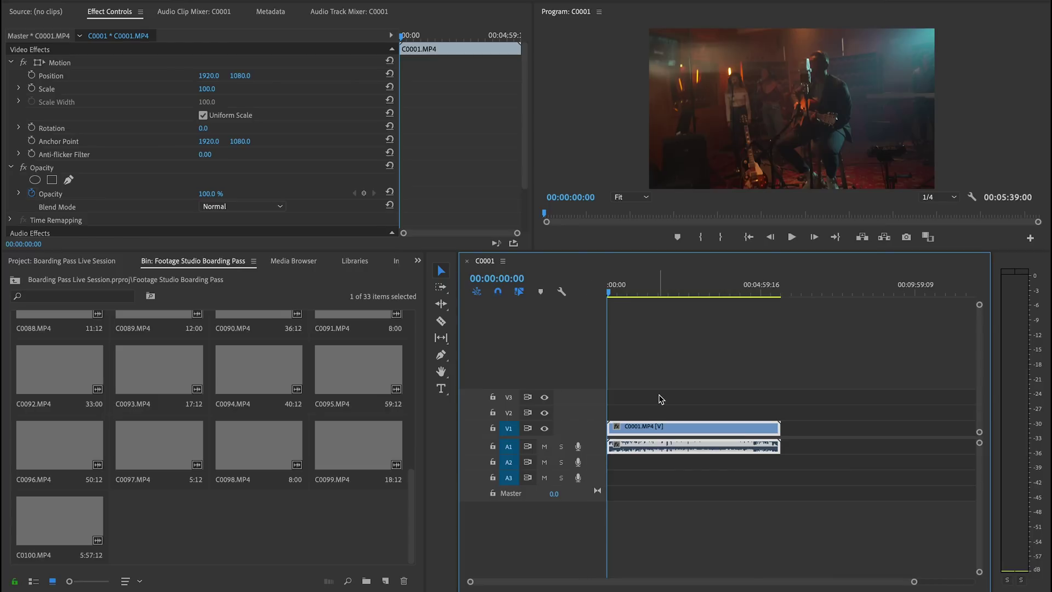
pyautogui.moveTo(624, 287); pyautogui.dragTo(650, 286)
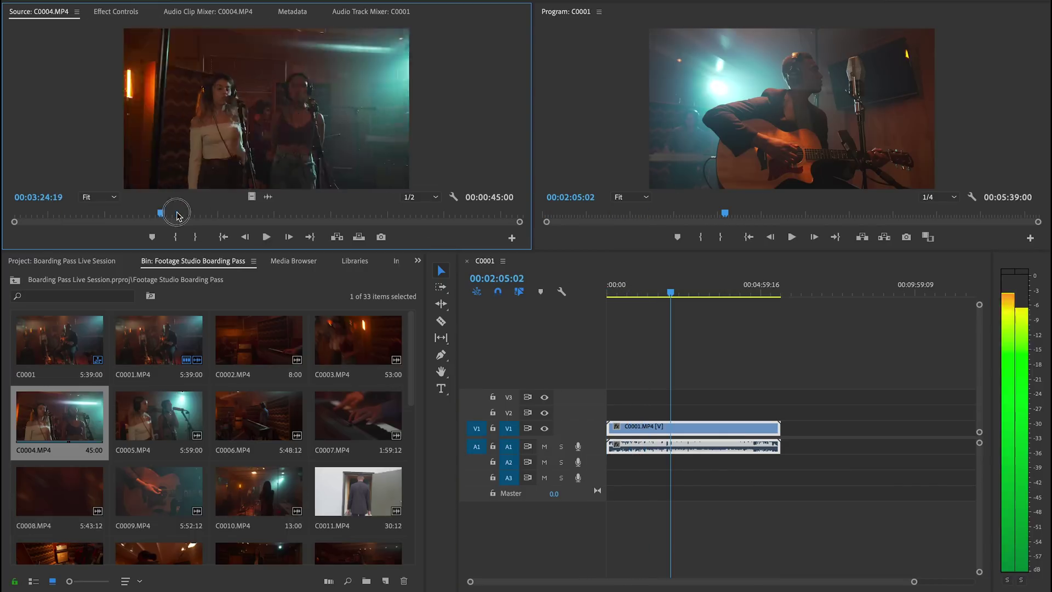
# - Mark in and out points around the usable part of C0004.MP4, ending at about 00:03:53:18
pyautogui.moveTo(171, 215); pyautogui.dragTo(56, 213)
pyautogui.press('space')
pyautogui.press('i')
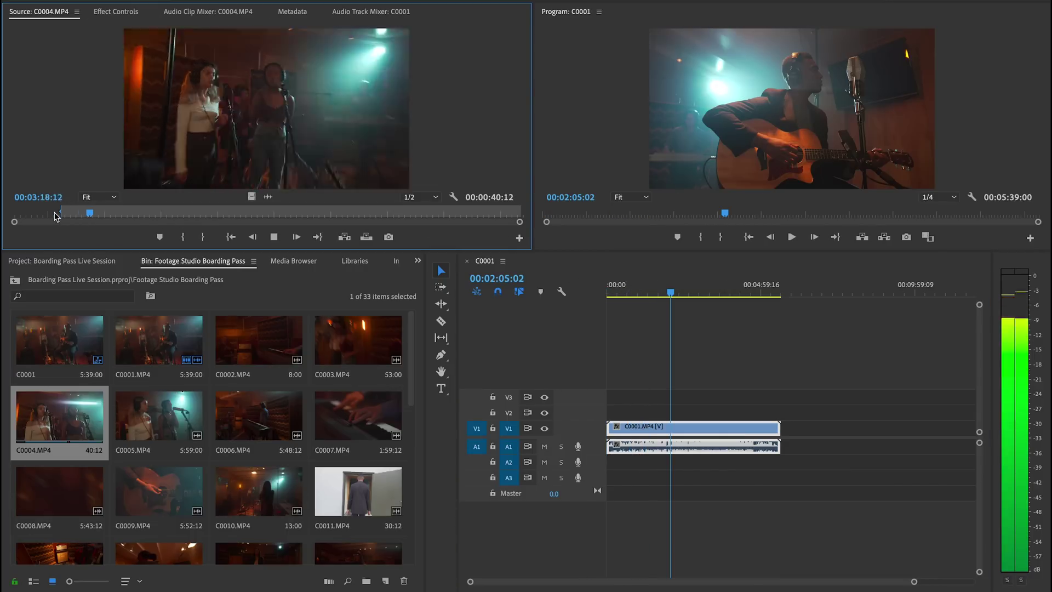
pyautogui.press('i')
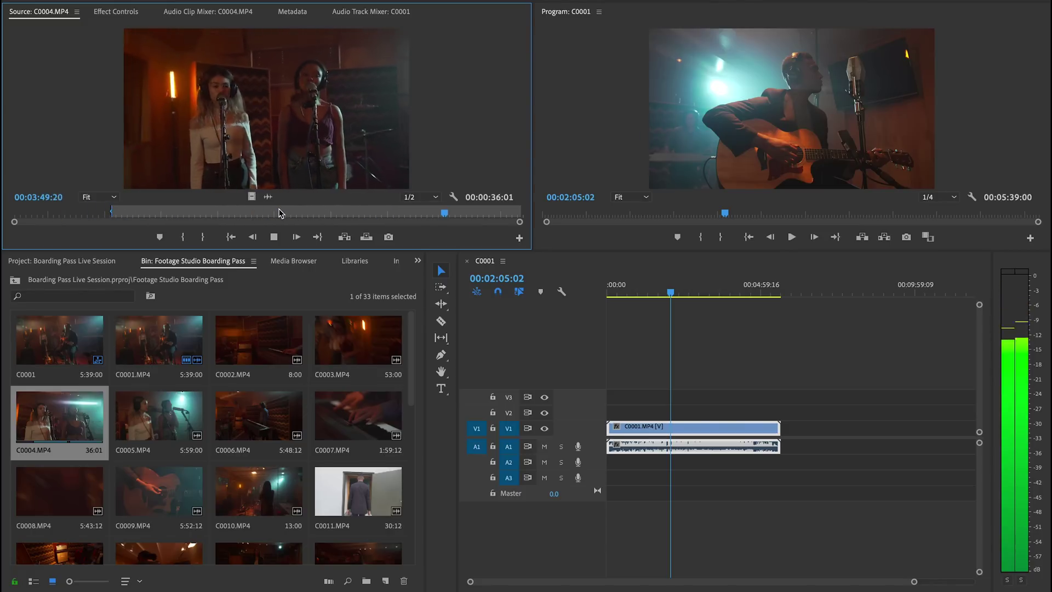
pyautogui.press('space')
pyautogui.press('o')
# - Place the marked part of C0004.MP4 on V3 above the late part of C0001.MP4 and give it a pink label
pyautogui.moveTo(274, 154); pyautogui.dragTo(775, 396)
pyautogui.rightClick(774, 395)
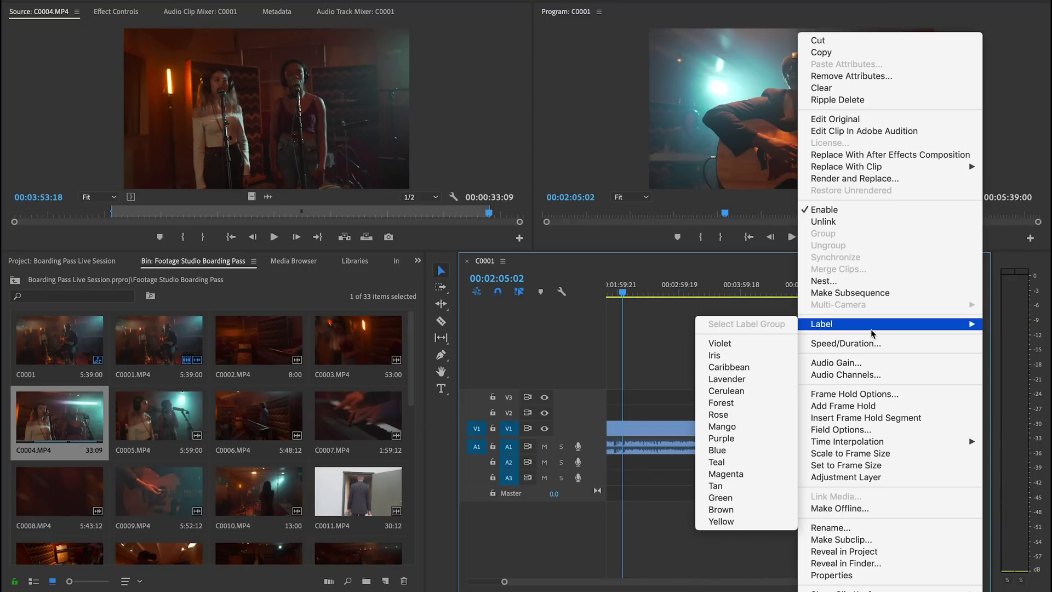
pyautogui.click(740, 432)
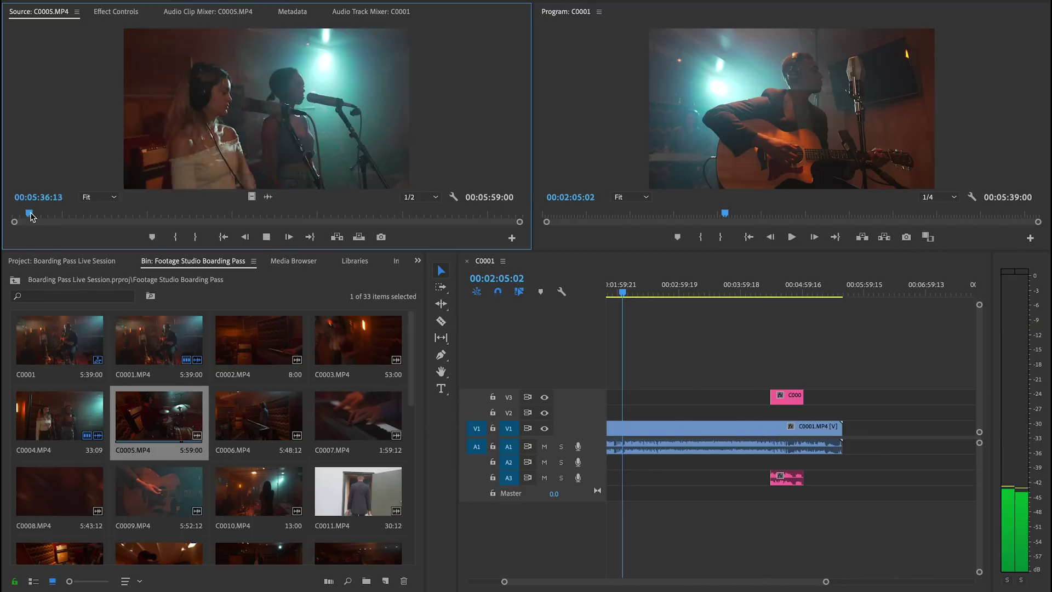
# - Review C0005.MP4 in the source monitor and set its in point at the very start of the clip
pyautogui.moveTo(31, 214); pyautogui.dragTo(234, 213)
pyautogui.press('i')
pyautogui.press('space')
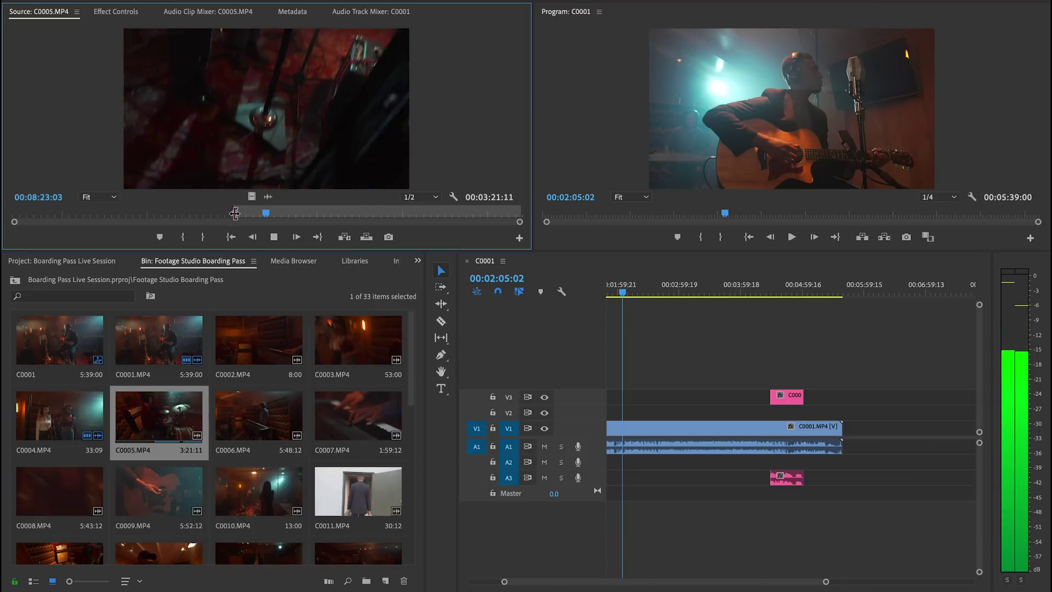
pyautogui.click(30, 216)
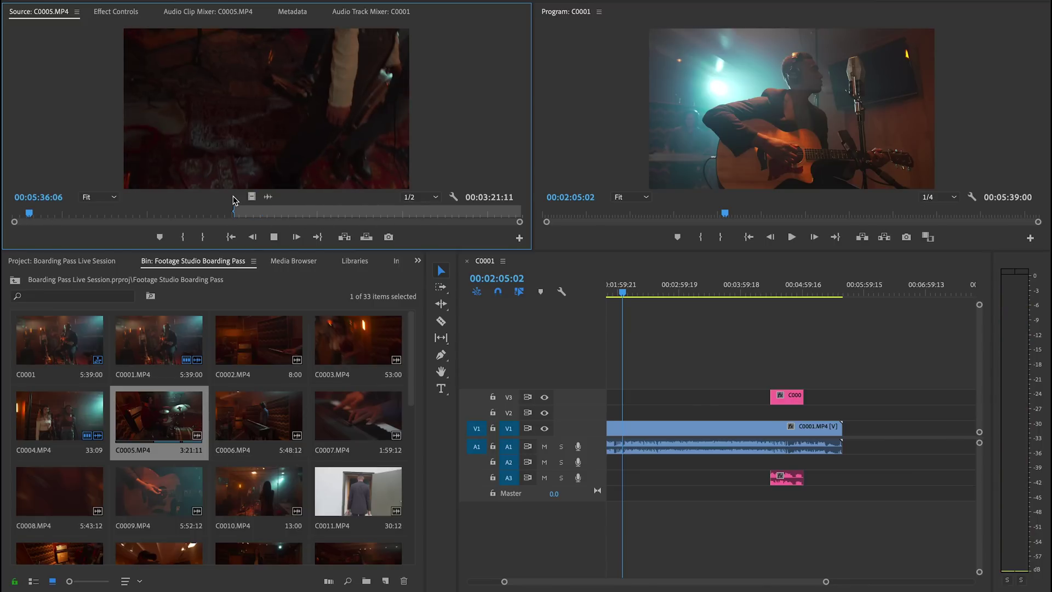
pyautogui.press('space')
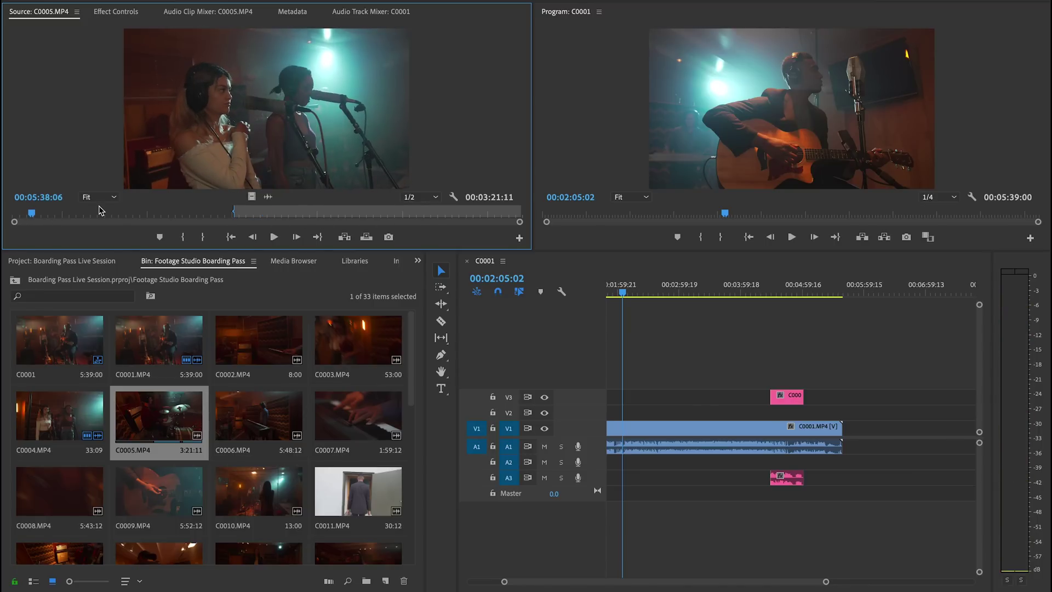
pyautogui.moveTo(21, 218); pyautogui.dragTo(7, 217)
pyautogui.press('i')
# - Place C0005.MP4 on V2 with its audio on A2, and shift it a few seconds after the start of C0001.MP4
pyautogui.moveTo(208, 113); pyautogui.dragTo(614, 416)
pyautogui.click(676, 286)
pyautogui.press('=')
pyautogui.press('=')
pyautogui.press('=')
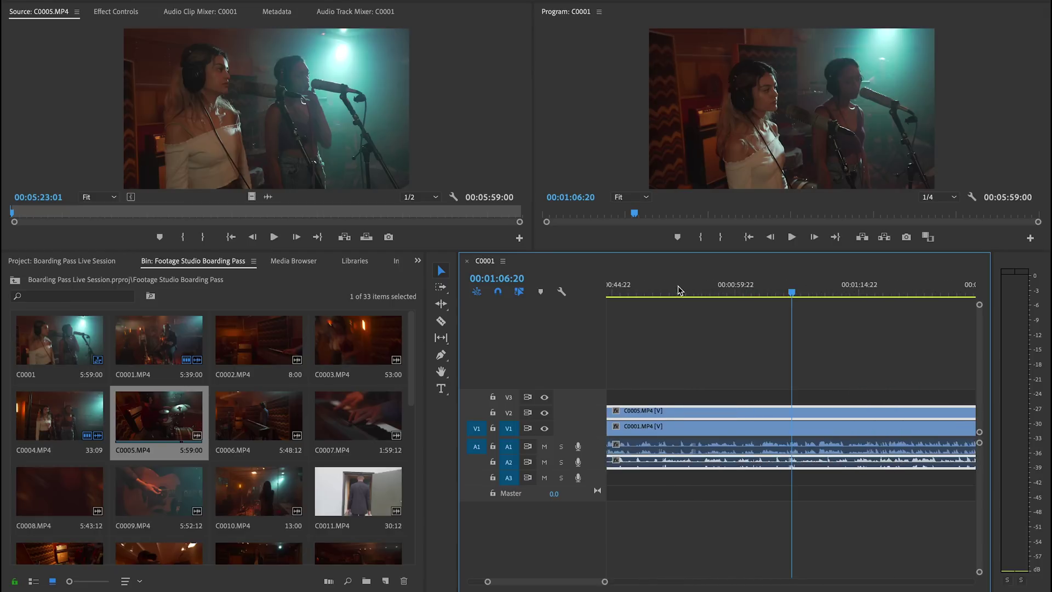
pyautogui.press('-')
pyautogui.press('-')
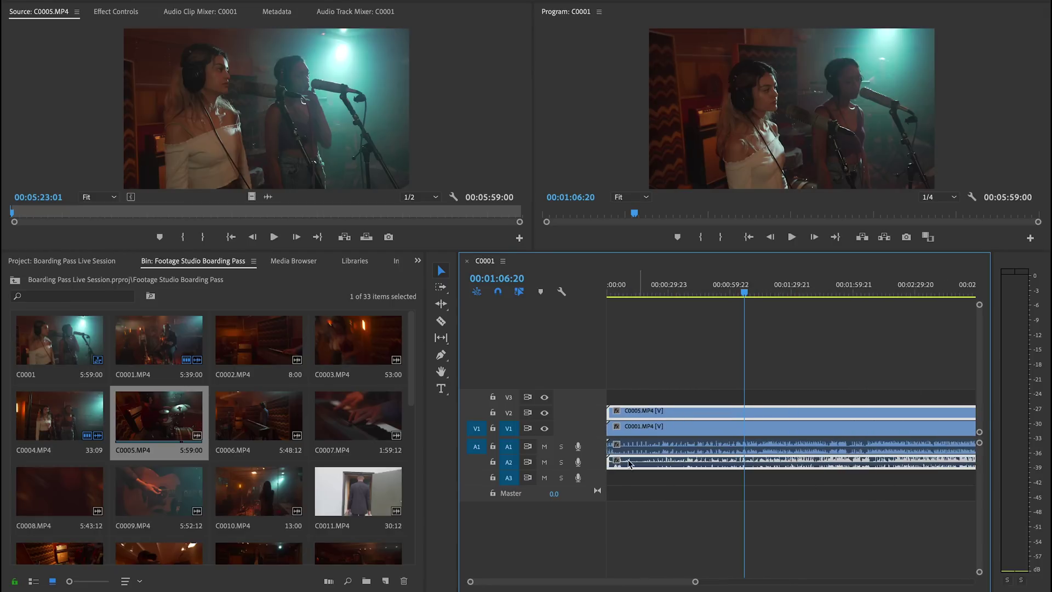
pyautogui.moveTo(613, 462); pyautogui.dragTo(655, 464)
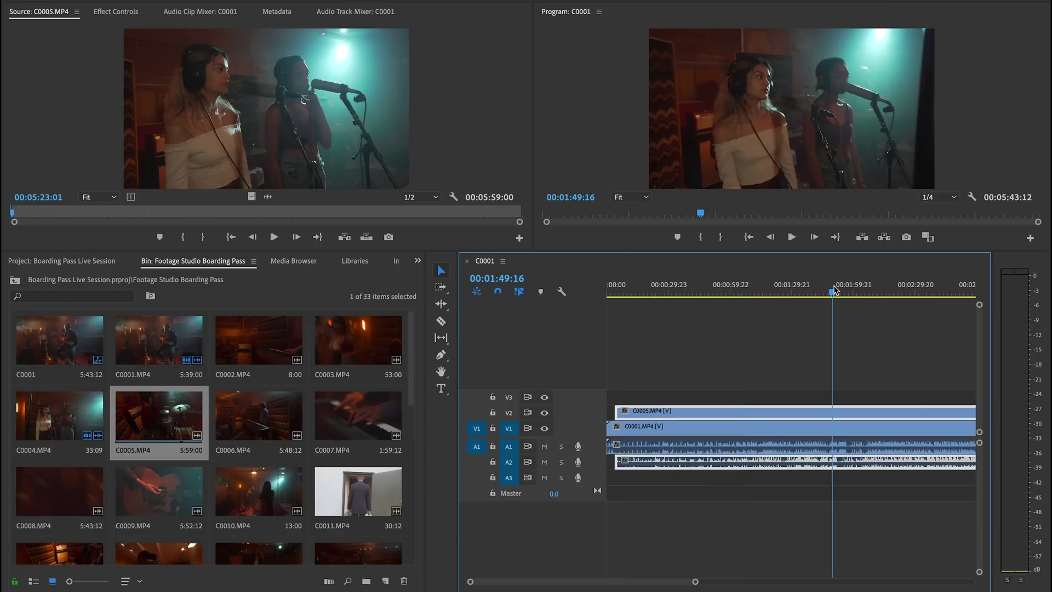
# - Reposition C0005.MP4 so its A2 waveform roughly matches the C0001.MP4 waveform on A1
pyautogui.press('=')
pyautogui.press('=')
pyautogui.hscroll(3, 848, 491)
pyautogui.moveTo(769, 463)
pyautogui.mouseDown()
pyautogui.moveTo(814, 465)
pyautogui.moveTo(761, 466)
pyautogui.mouseUp()
pyautogui.press('=')
pyautogui.hscroll(3, 810, 463)
pyautogui.press('=')
pyautogui.hscroll(3, 815, 469)
# - Fine-tune the offset of C0005.MP4 near 00:01:59 so its audio peaks line up with those on A1
pyautogui.click(728, 287)
pyautogui.press('=')
pyautogui.press('=')
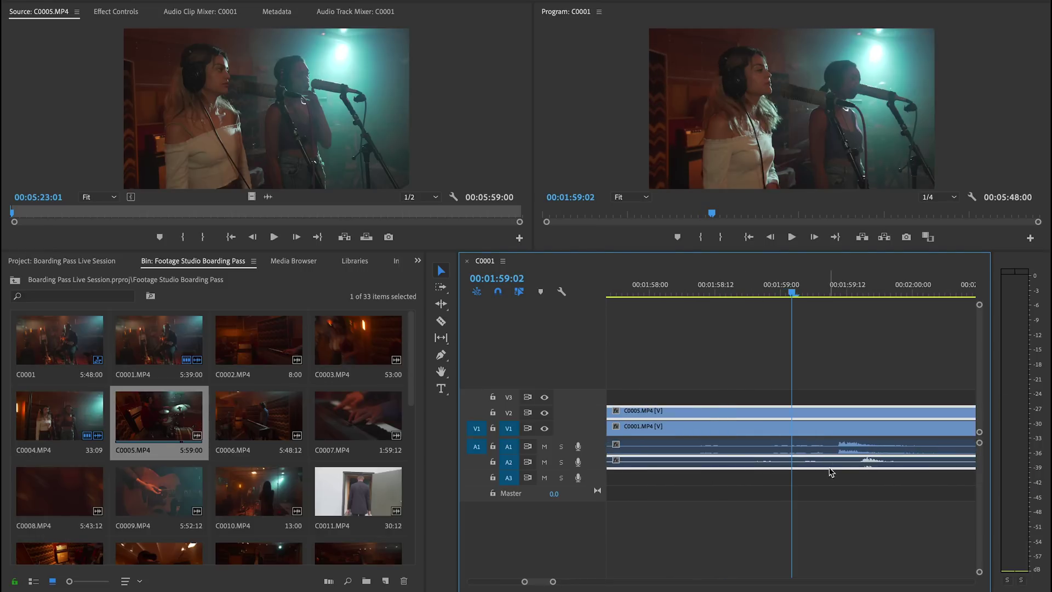
pyautogui.moveTo(833, 466); pyautogui.dragTo(819, 469)
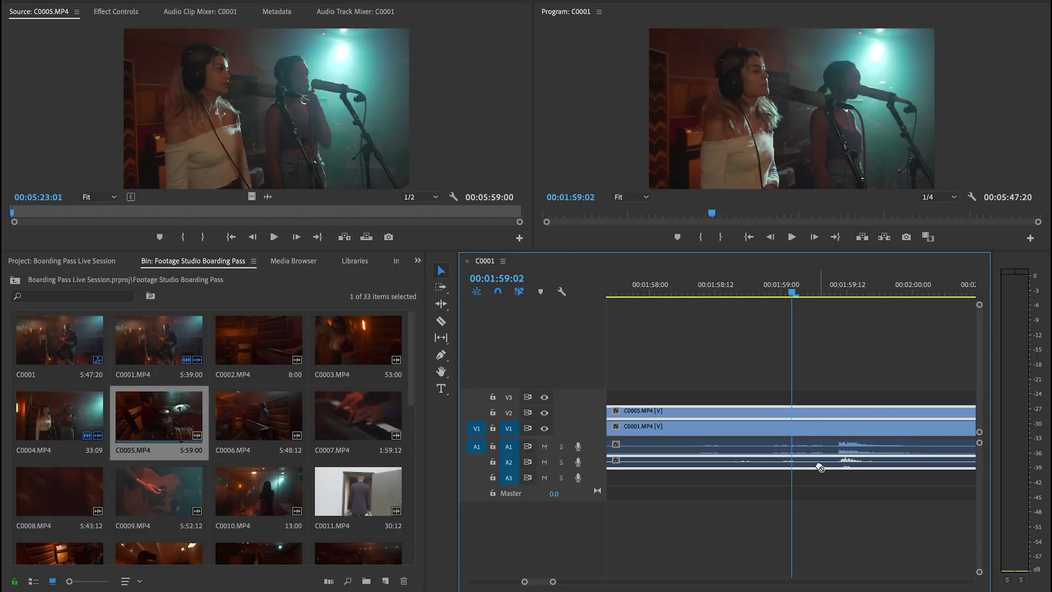
pyautogui.scroll(-2, 820, 471)
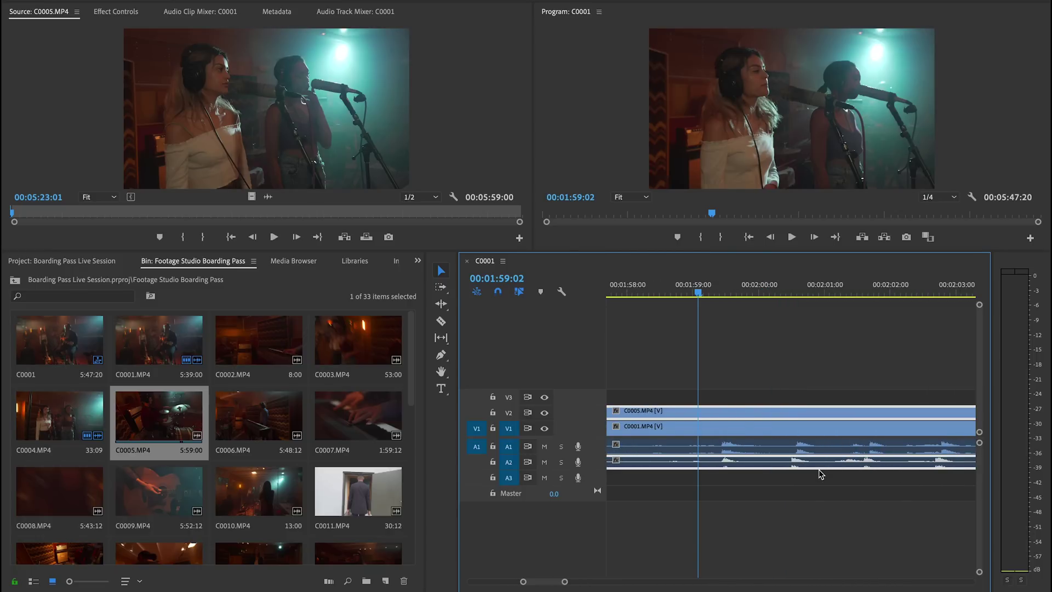
pyautogui.scroll(2, 820, 473)
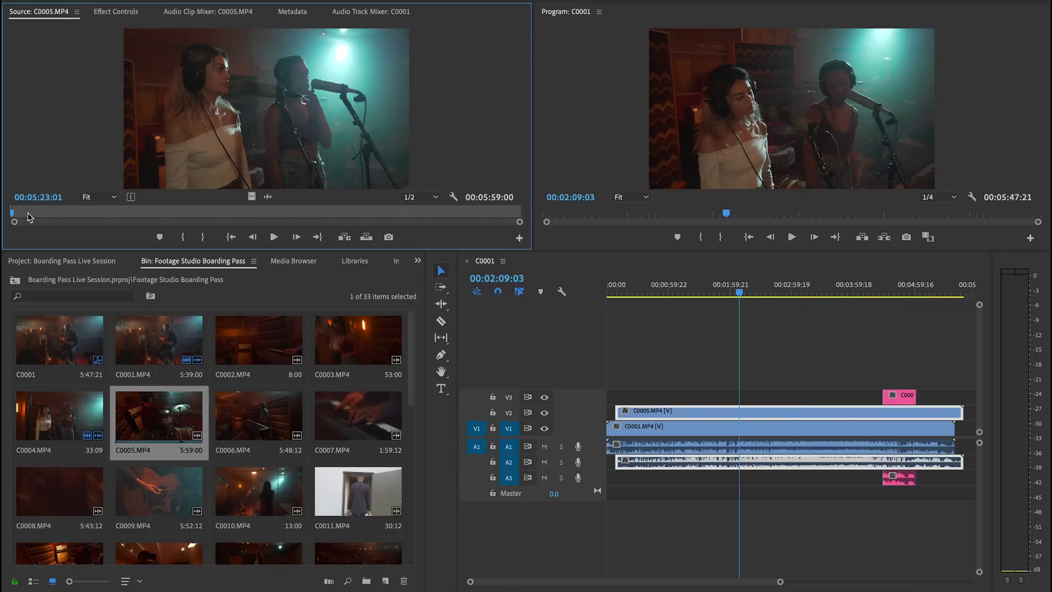
# - Preview the early part of C0006.MP4 and add the clip to the timeline on V4 and A4
pyautogui.doubleClick(275, 422)
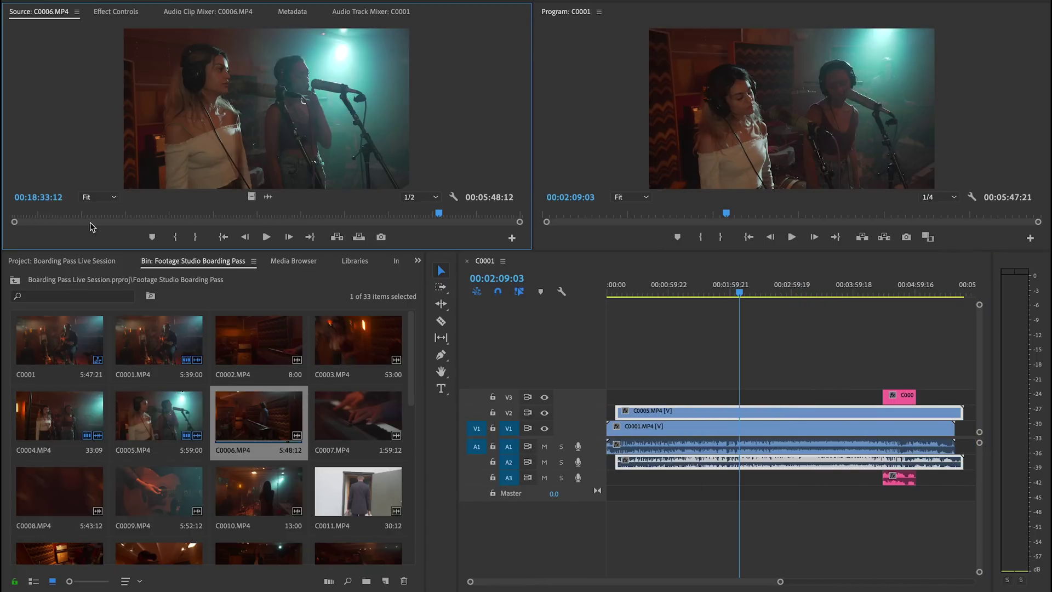
pyautogui.moveTo(41, 211)
pyautogui.mouseDown()
pyautogui.moveTo(33, 209)
pyautogui.moveTo(96, 210)
pyautogui.moveTo(46, 207)
pyautogui.mouseUp()
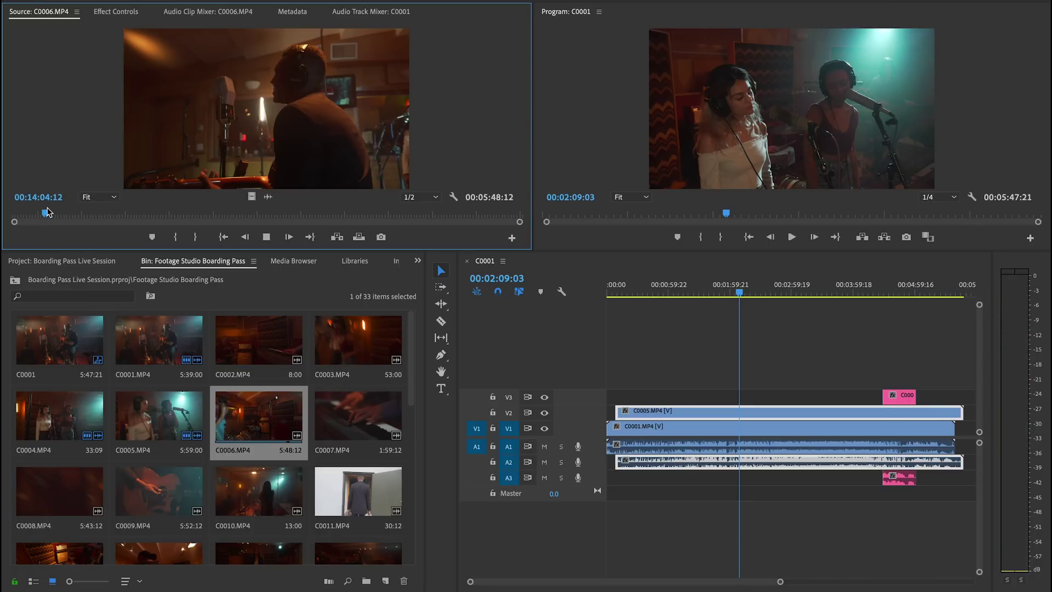
pyautogui.press('space')
pyautogui.moveTo(251, 142); pyautogui.dragTo(545, 376)
# - Move C0006.MP4 to start at about 00:00:14, comparing its A4 waveform with the other audio tracks
pyautogui.press('=')
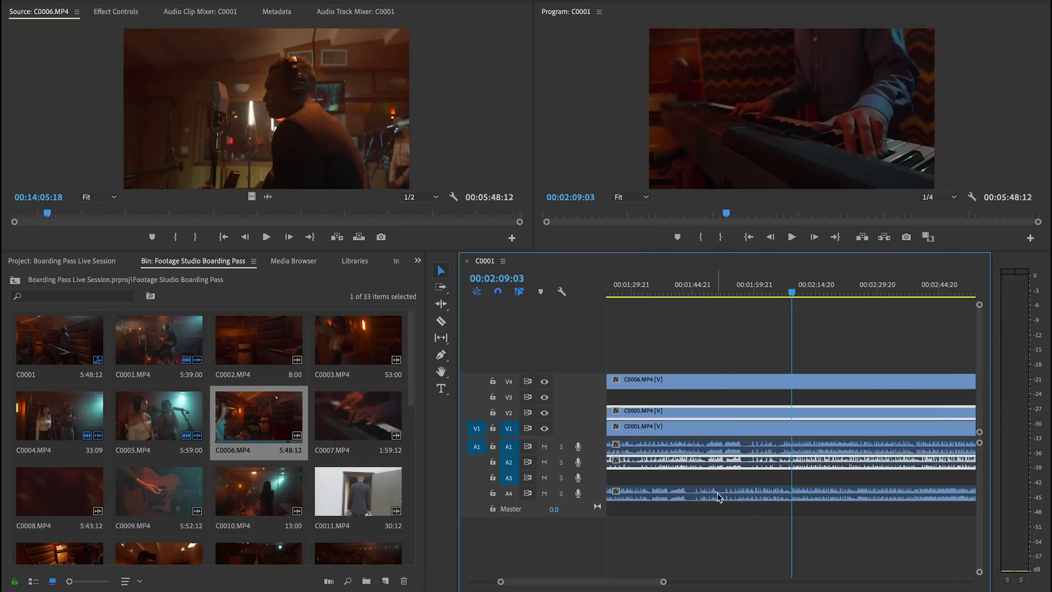
pyautogui.moveTo(720, 497); pyautogui.dragTo(772, 497)
pyautogui.press('=')
pyautogui.press('=')
pyautogui.press('=')
pyautogui.press('=')
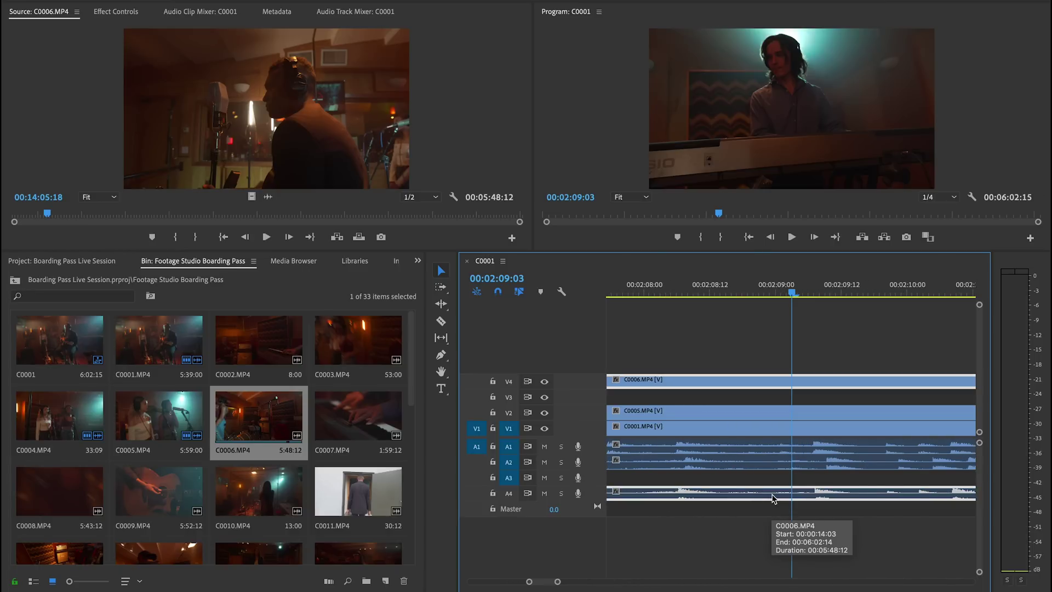
pyautogui.press('-')
pyautogui.press('\\')
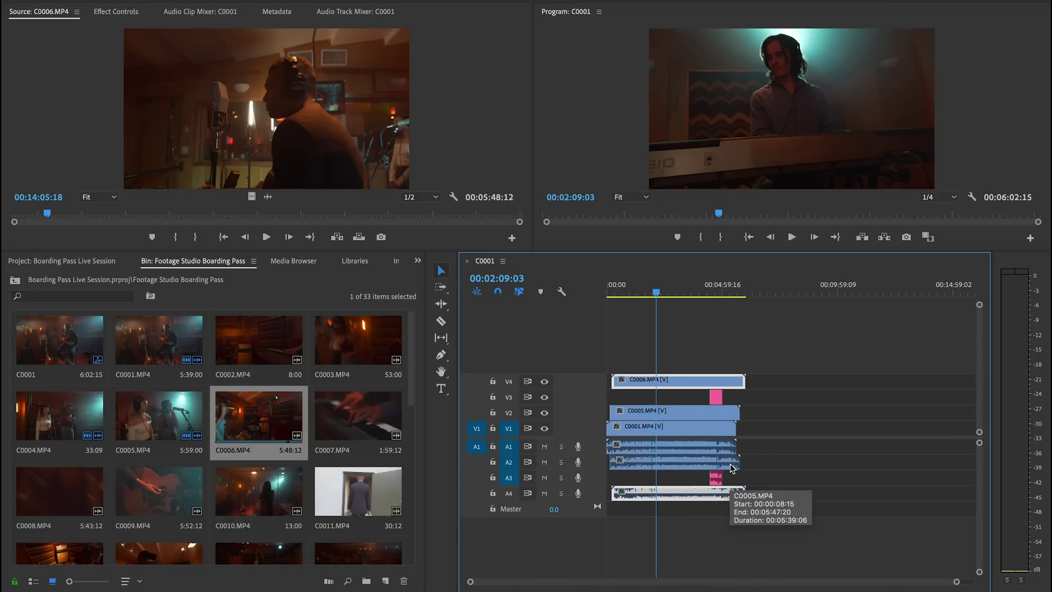
# - Open C0007.MP4 in the source monitor and play it
pyautogui.doubleClick(355, 412)
pyautogui.press('space')
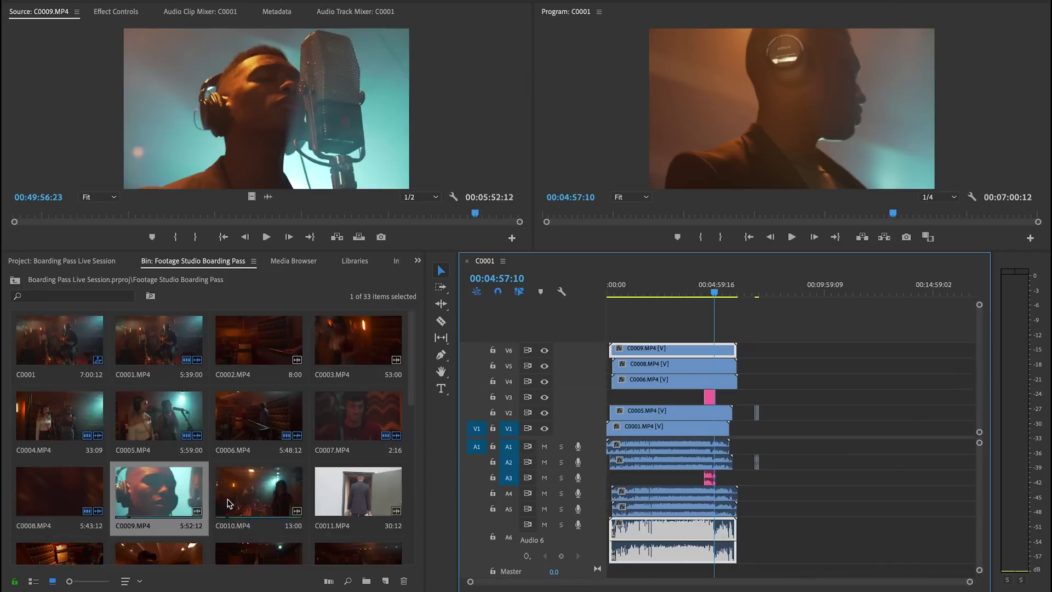
# - Check the stacked camera angles at several points in the first 30 seconds of sequence C0001 2
pyautogui.click(581, 289)
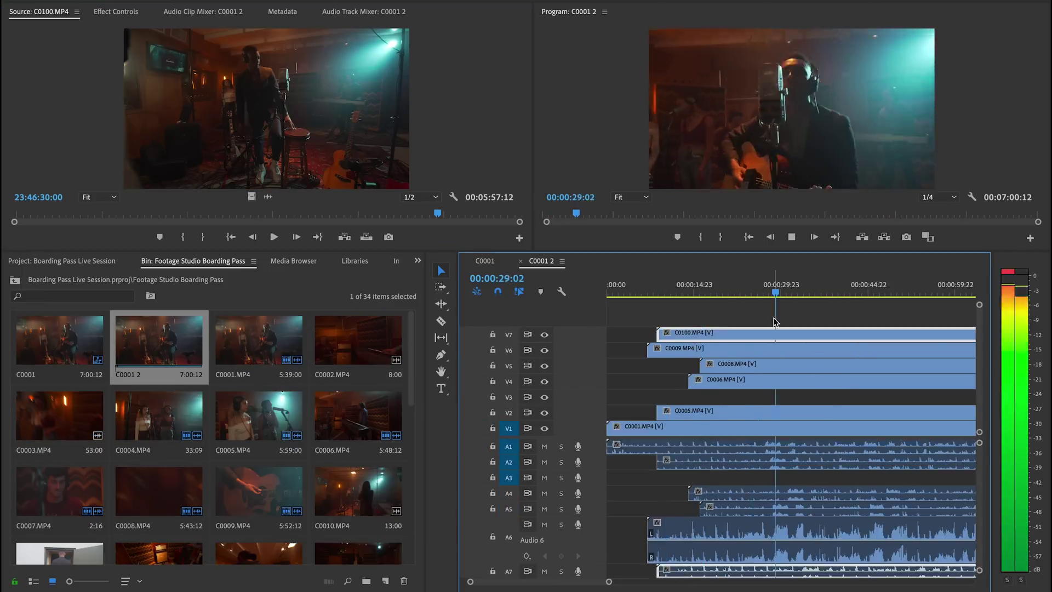
pyautogui.click(659, 294)
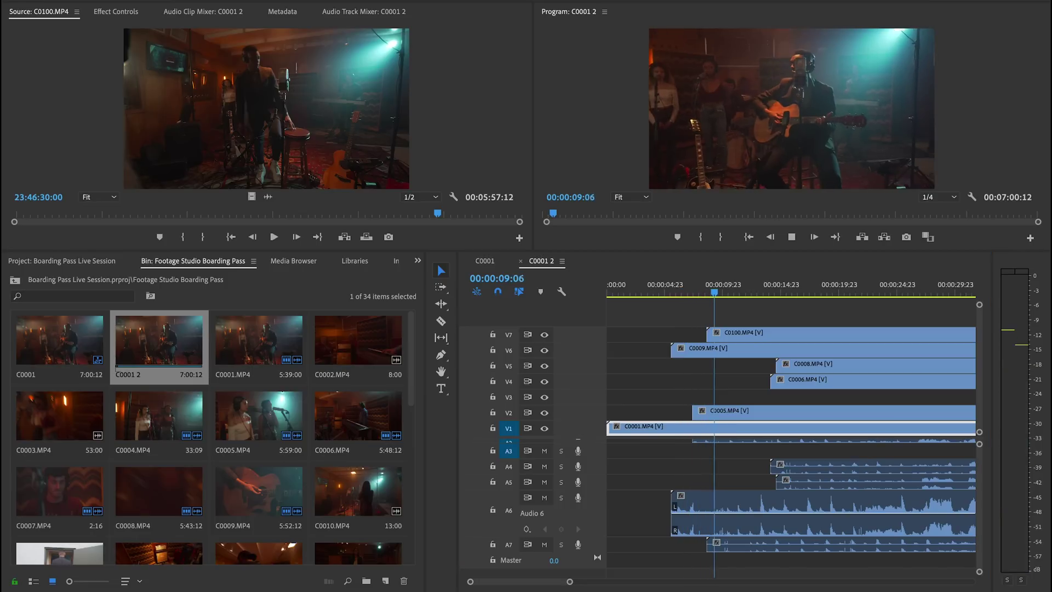
pyautogui.click(760, 287)
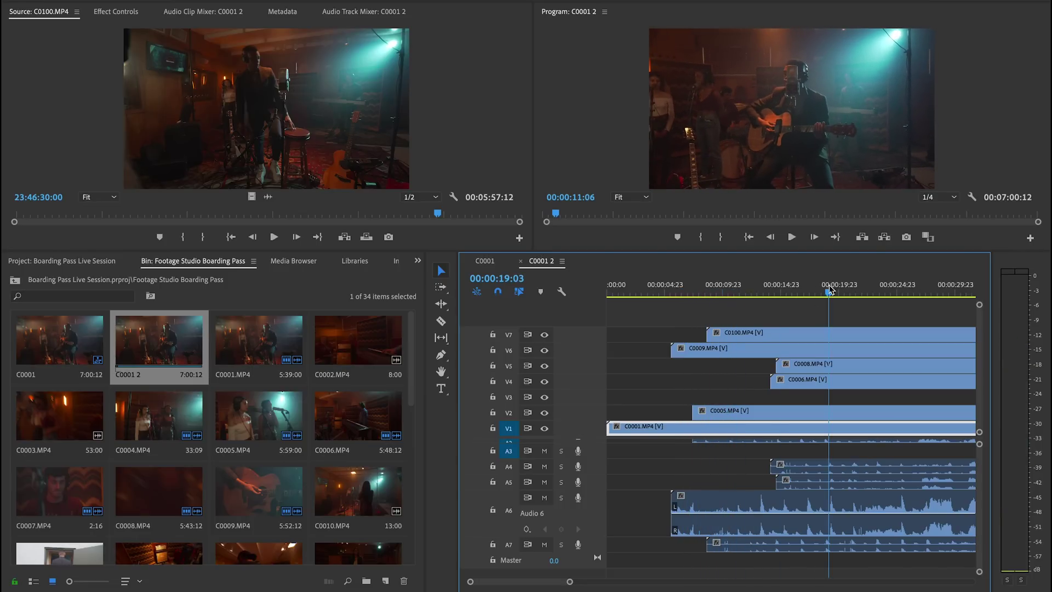
pyautogui.scroll(-5, 711, 342)
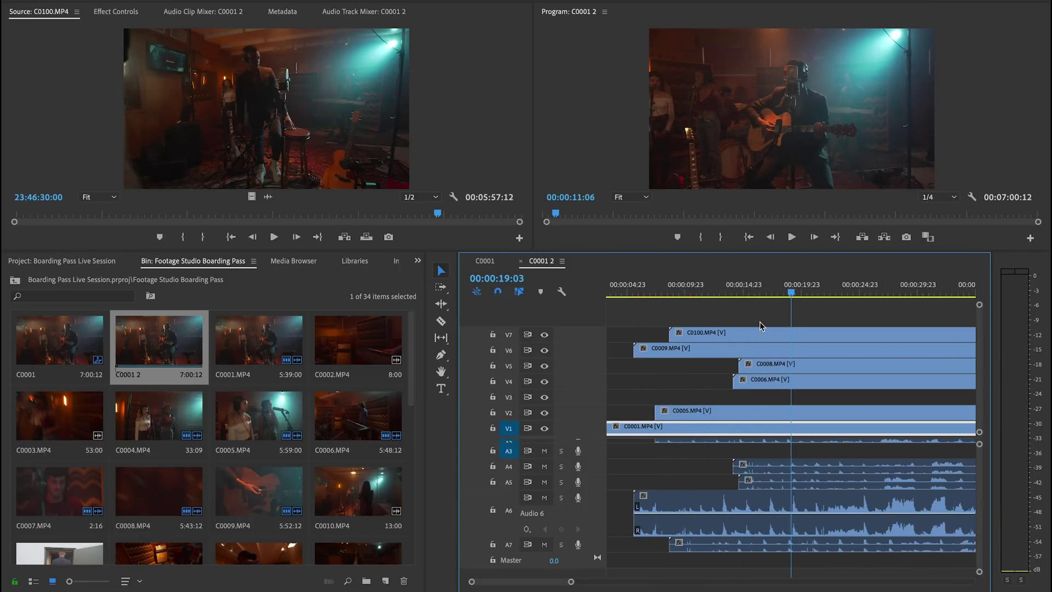
# - Select the C0100.MP4 clip on V7 and play the sequence to review that angle
pyautogui.press('-')
pyautogui.press('-')
pyautogui.click(700, 336)
pyautogui.press('space')
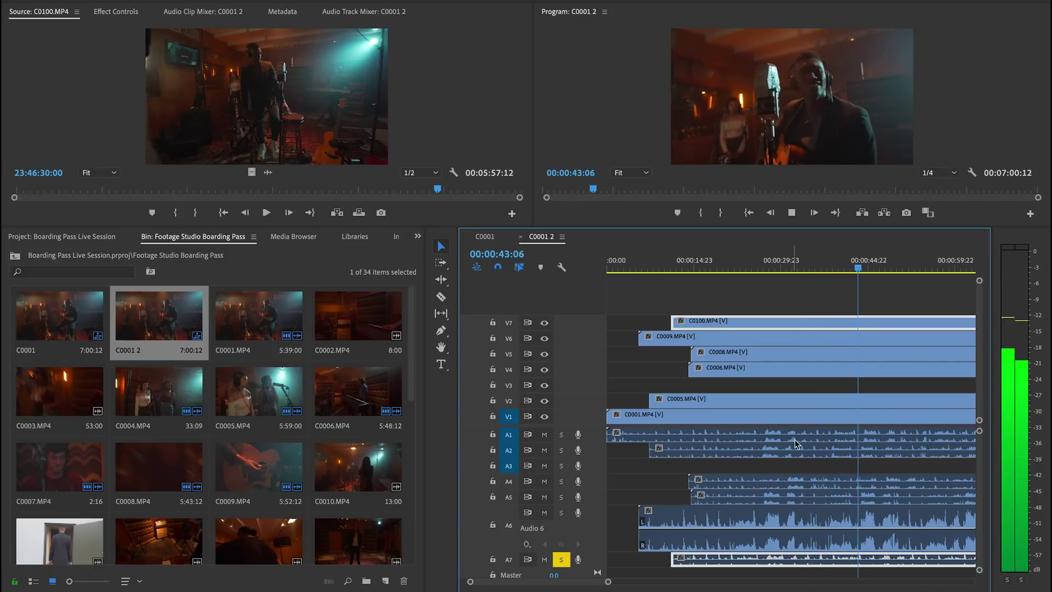
pyautogui.press('-')
pyautogui.press('-')
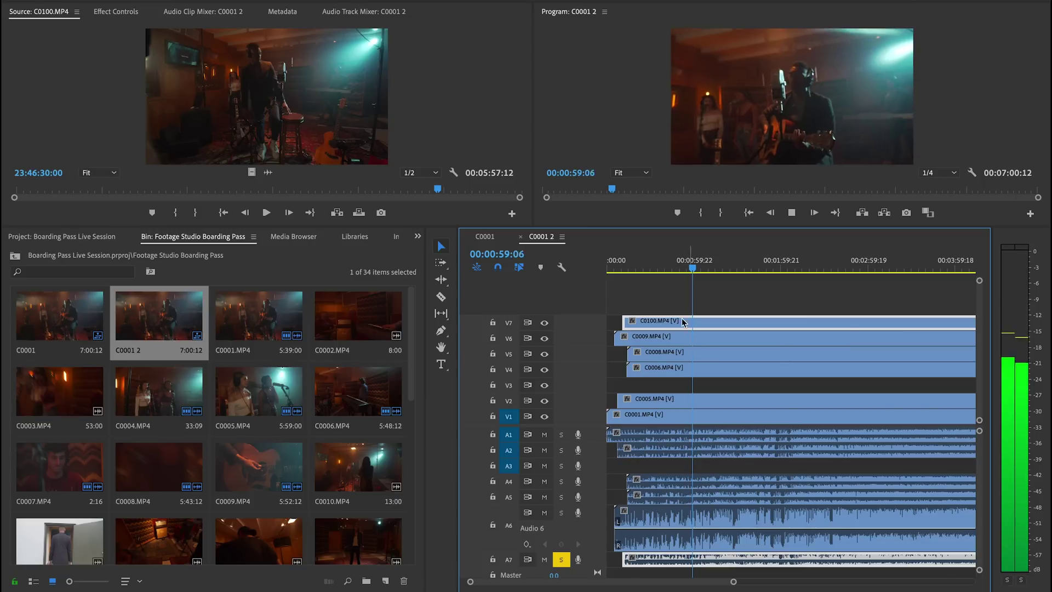
# - Review C0100.MP4 on V7 up to 00:00:57:12 and cut it there with the Razor tool
pyautogui.click(660, 266)
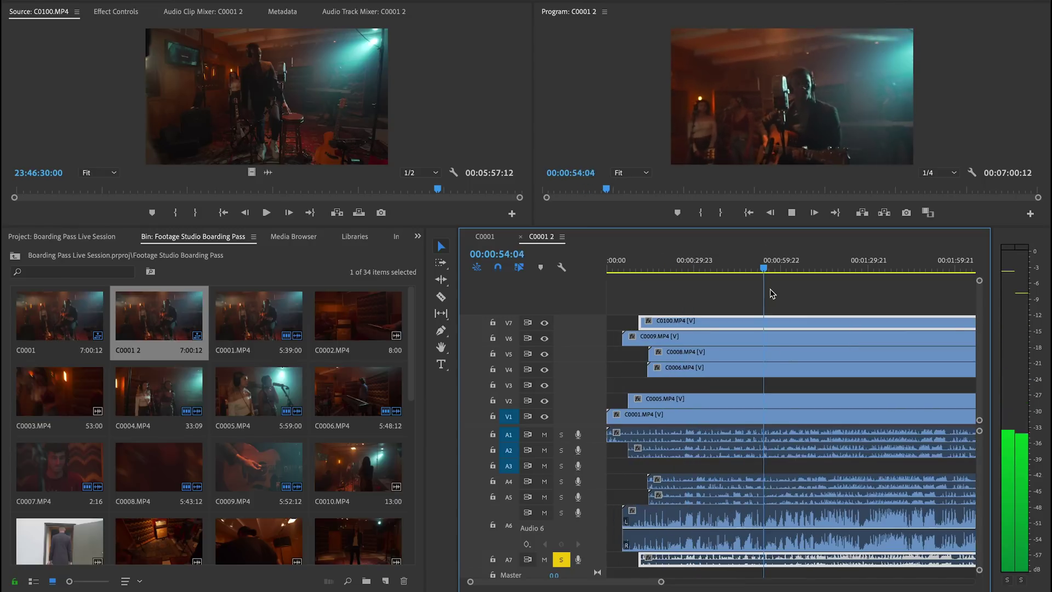
pyautogui.press('space')
pyautogui.press('c')
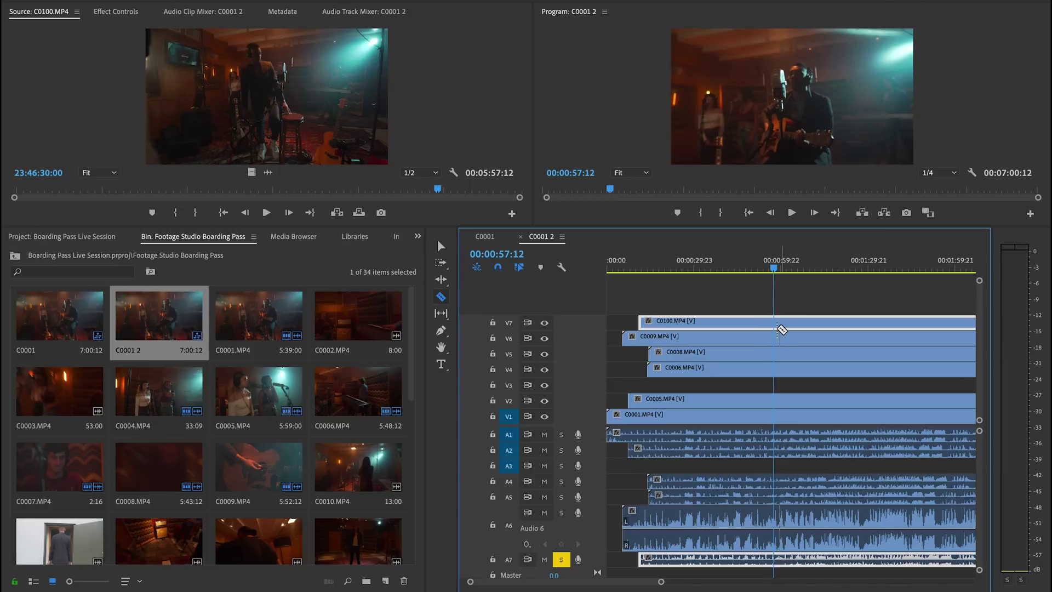
pyautogui.click(774, 325)
# - Play further sections of C0100.MP4 between about 00:01:19 and 00:02:20 to review the angle
pyautogui.click(836, 262)
pyautogui.hscroll(3, 685, 303)
pyautogui.press('space')
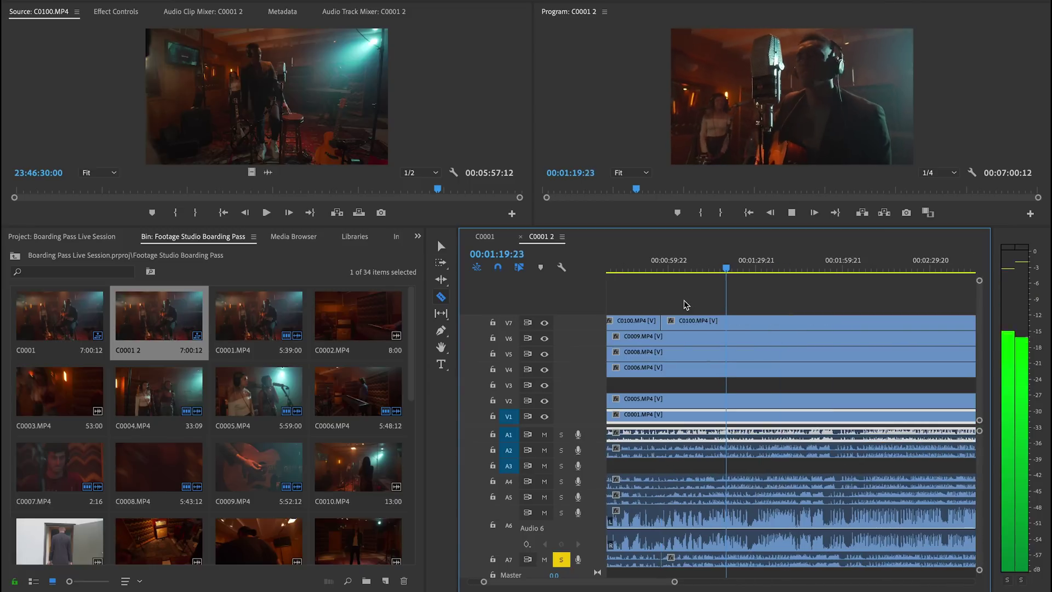
pyautogui.moveTo(707, 265); pyautogui.dragTo(692, 265)
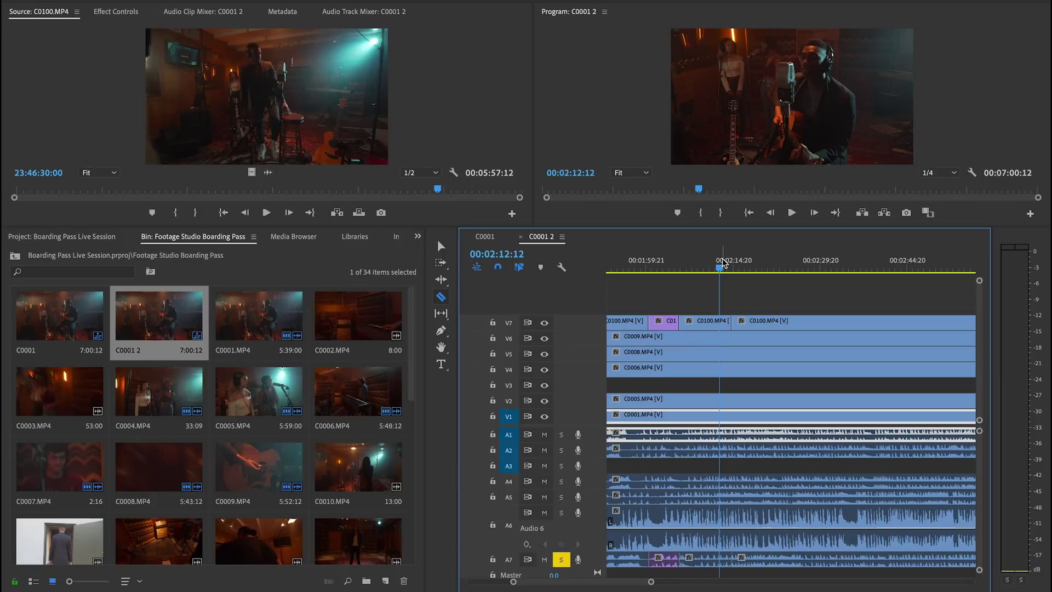
pyautogui.press('space')
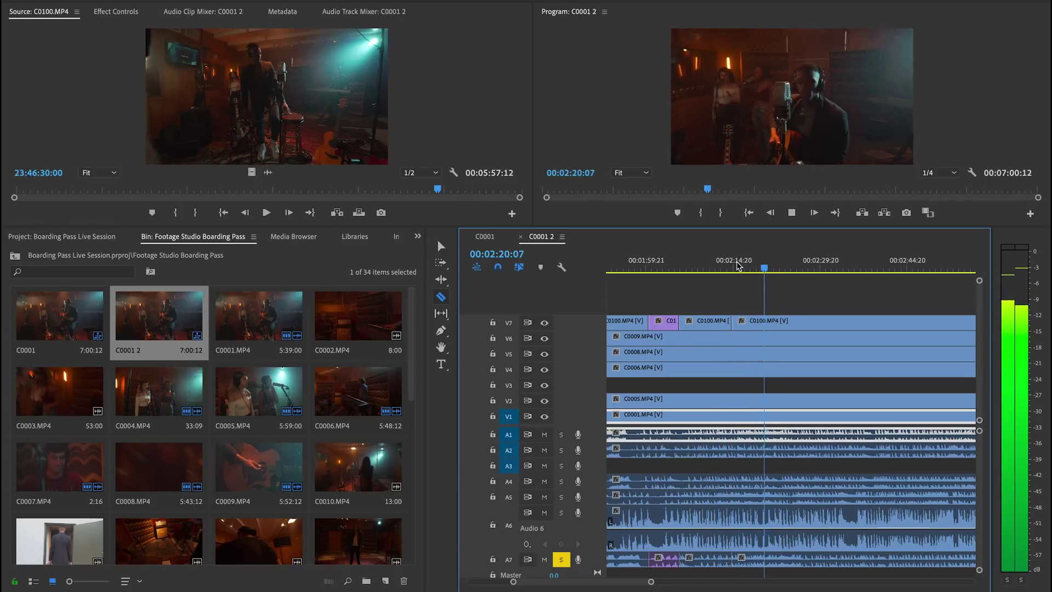
pyautogui.press('space')
# - Cut C0100.MP4 on V7 at about 00:02:18 and label the short segment before the cut Violet
pyautogui.moveTo(739, 256); pyautogui.dragTo(882, 267)
pyautogui.click(749, 323)
pyautogui.press('v')
pyautogui.rightClick(739, 323)
pyautogui.moveTo(746, 323)
pyautogui.click(987, 344)
# - Cut C0100.MP4 on V7 at about 00:02:24 and 00:02:41, and label the segment between the cuts Violet
pyautogui.press('c')
pyautogui.click(788, 324)
pyautogui.press('v')
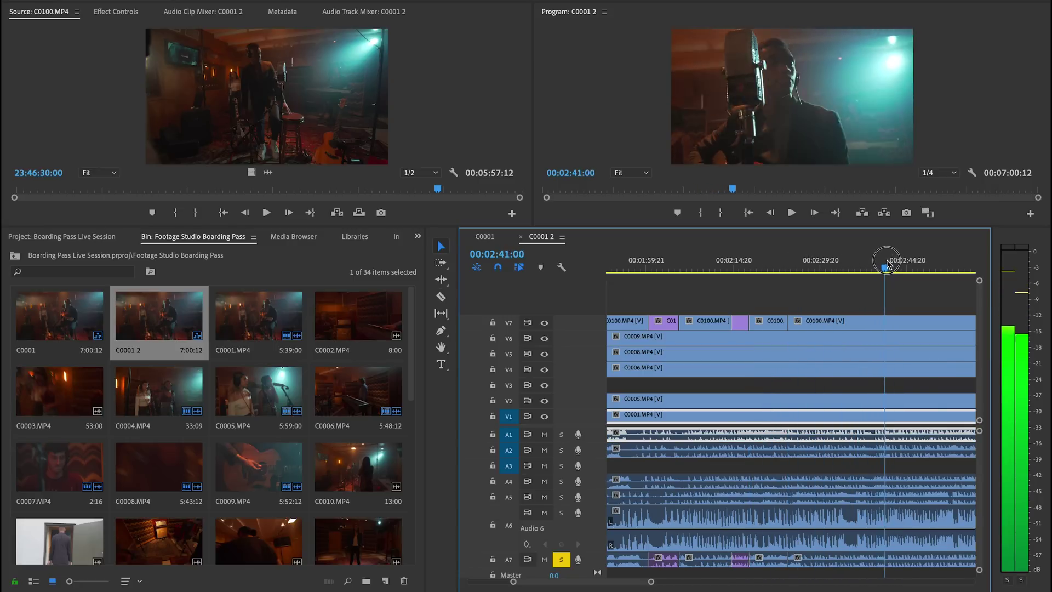
pyautogui.press('c')
pyautogui.click(882, 321)
pyautogui.press('v')
pyautogui.rightClick(848, 322)
pyautogui.moveTo(897, 323)
pyautogui.click(772, 344)
# - Scrub through a later part of the song and make another Razor cut in C0100.MP4 on V7
pyautogui.scroll(-5, 817, 299)
pyautogui.moveTo(625, 266); pyautogui.dragTo(898, 261)
pyautogui.press('c')
pyautogui.click(641, 323)
pyautogui.press('v')
# - Review the labelled and unlabelled C0100.MP4 segments on V7 across the sequence, up to the short piece near 00:01:00
pyautogui.press('-')
pyautogui.press('-')
pyautogui.press('-')
pyautogui.press('-')
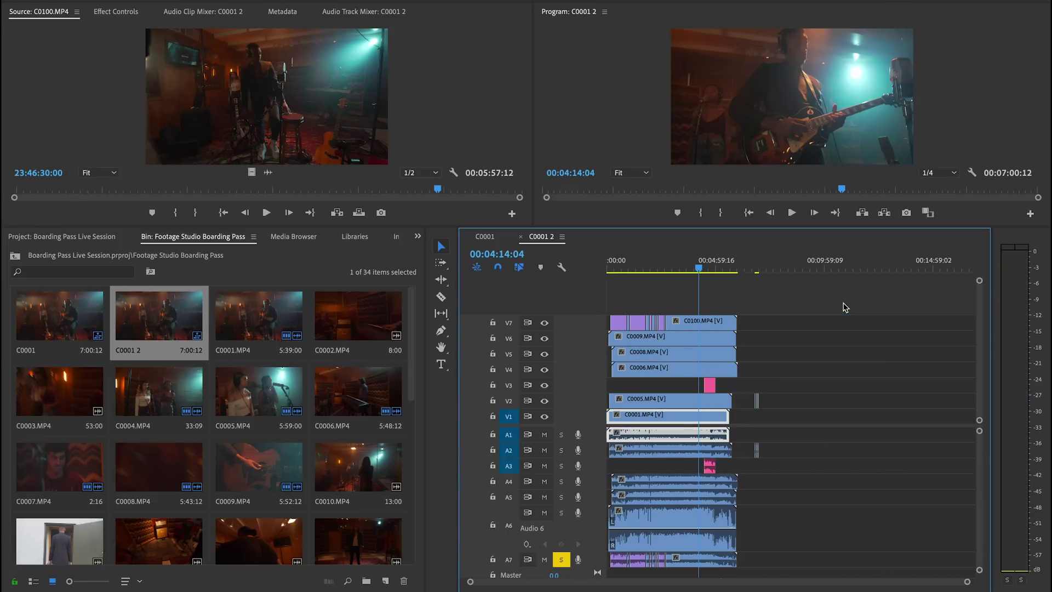
pyautogui.moveTo(704, 269)
pyautogui.mouseDown()
pyautogui.moveTo(728, 267)
pyautogui.moveTo(685, 267)
pyautogui.moveTo(697, 267)
pyautogui.mouseUp()
pyautogui.press('=')
pyautogui.press('=')
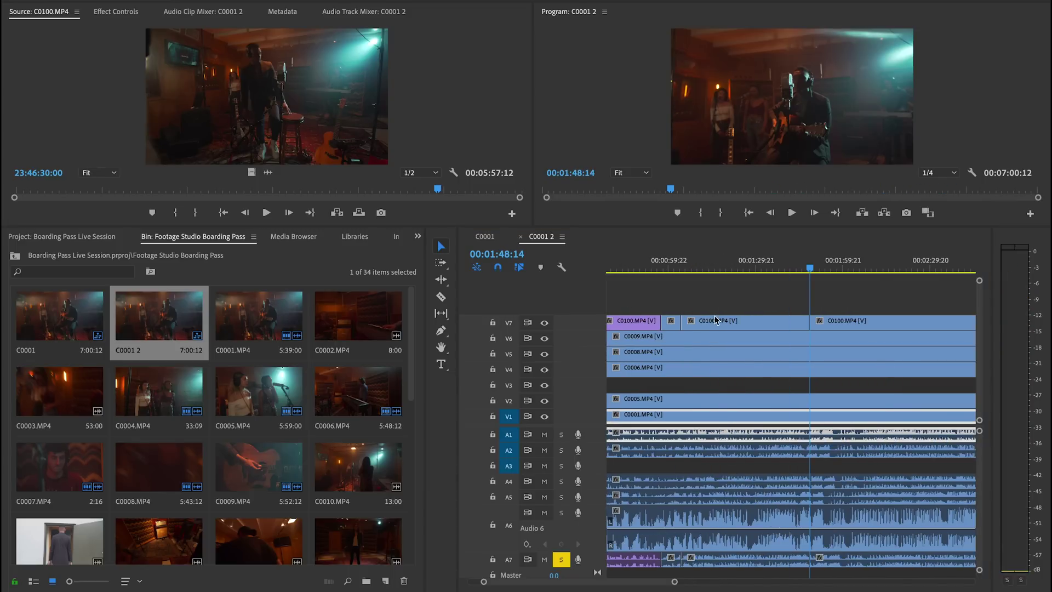
pyautogui.click(643, 326)
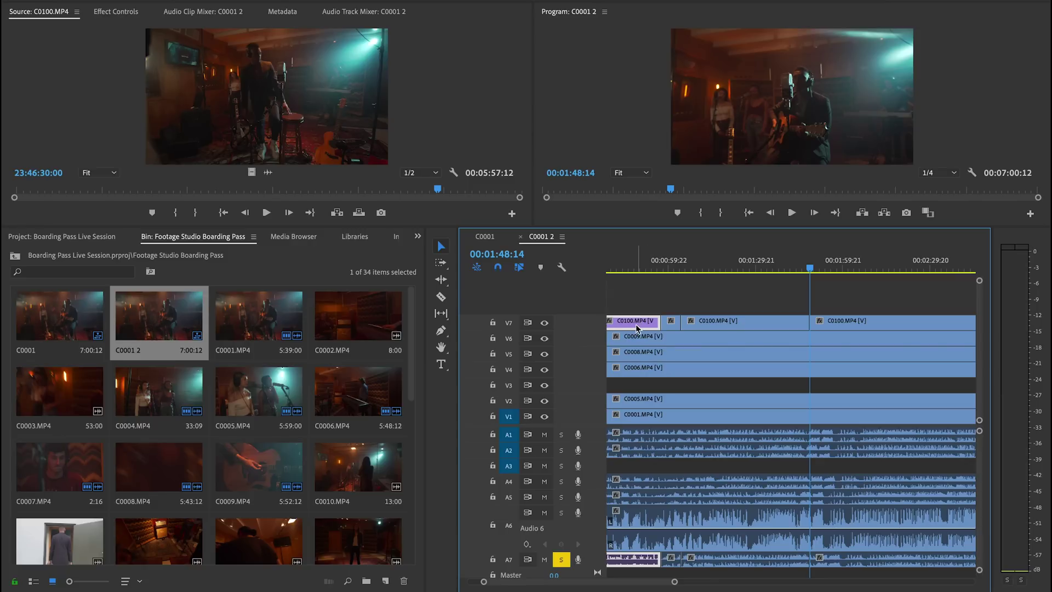
pyautogui.click(672, 323)
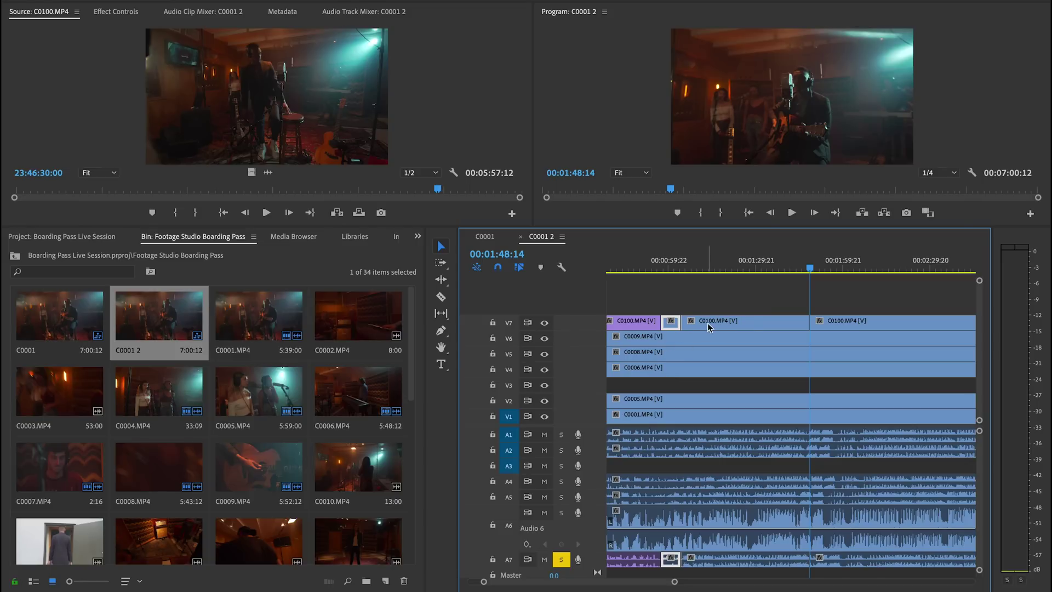
# - Label the C0100.MP4 segment from 00:01:04:10 to 00:01:48:13 on V7 Violet
pyautogui.click(751, 321)
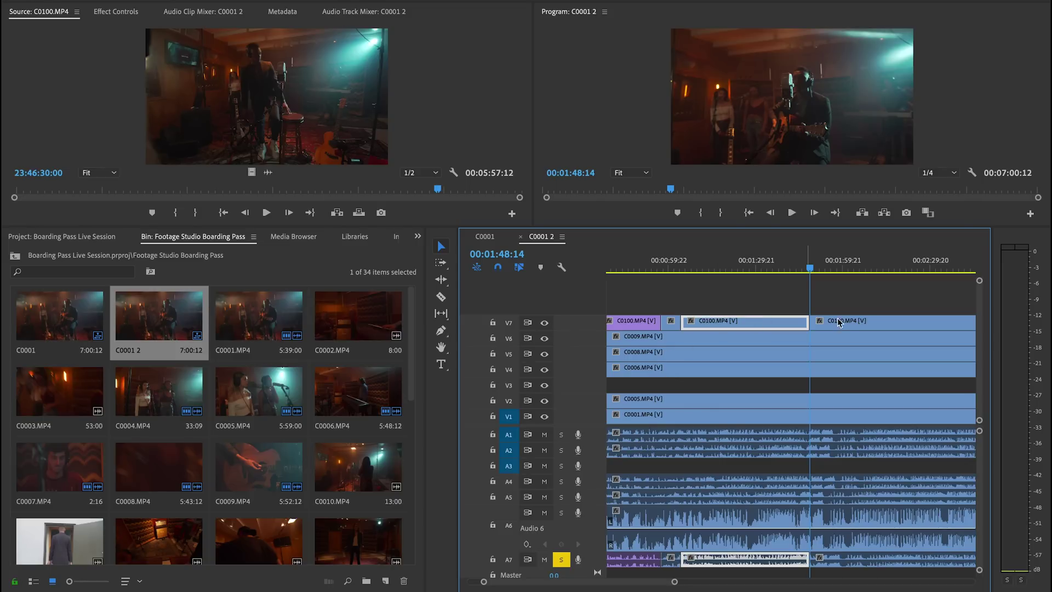
pyautogui.rightClick(759, 323)
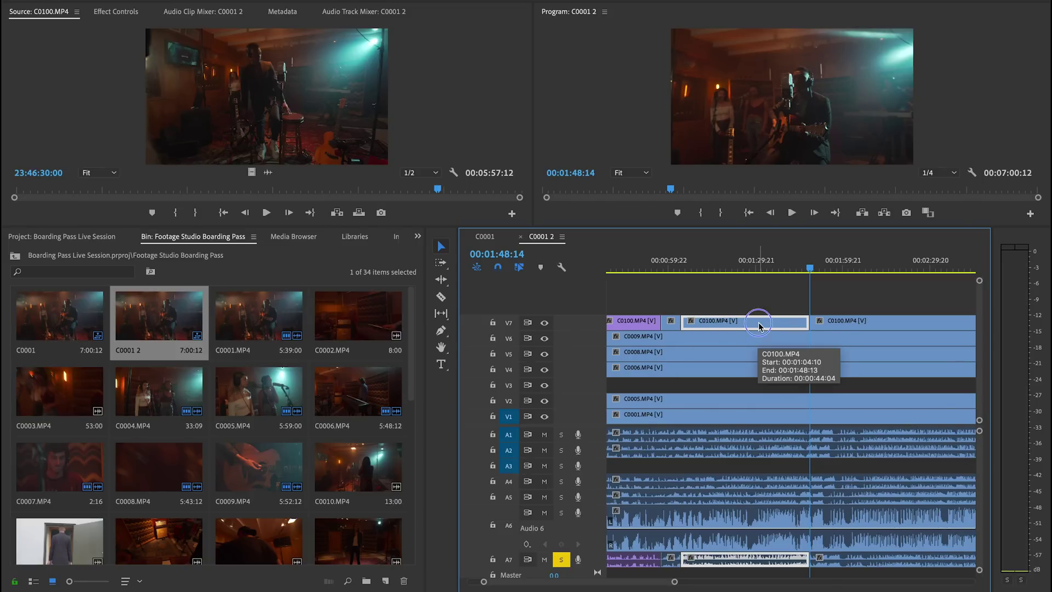
pyautogui.rightClick(759, 323)
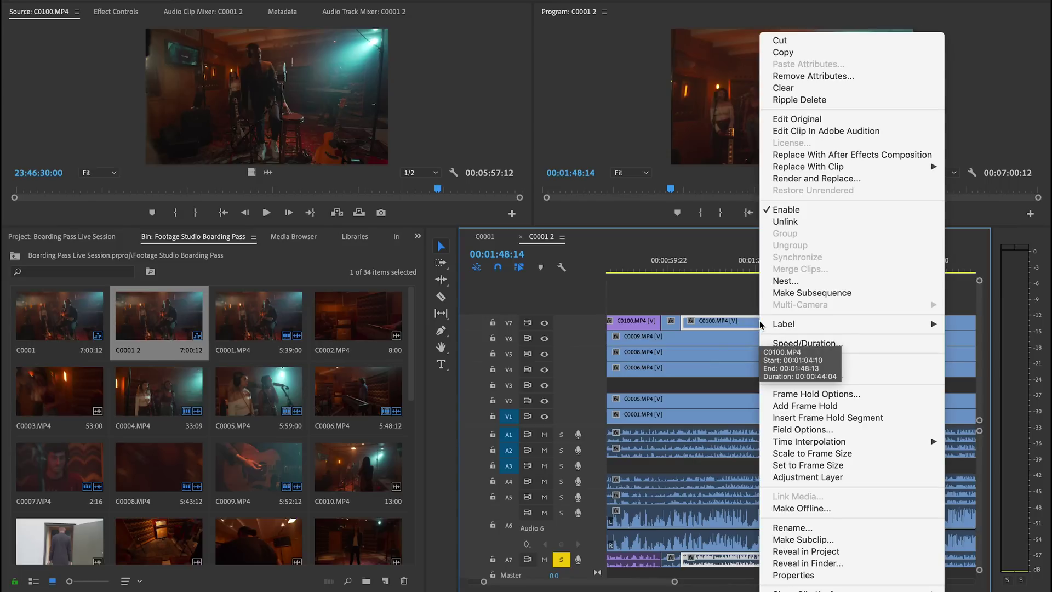
pyautogui.moveTo(838, 326)
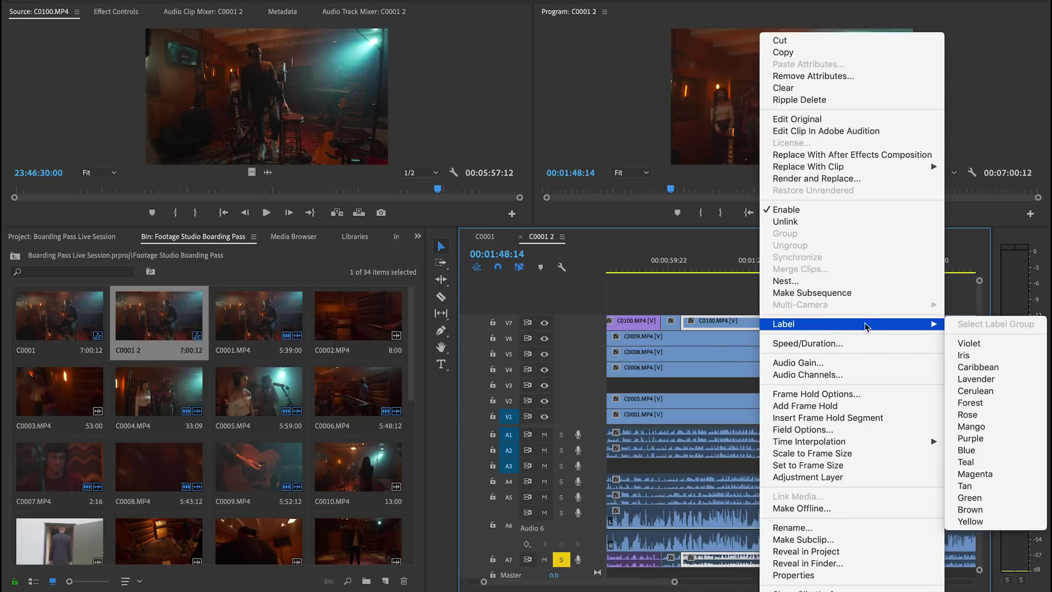
pyautogui.click(984, 346)
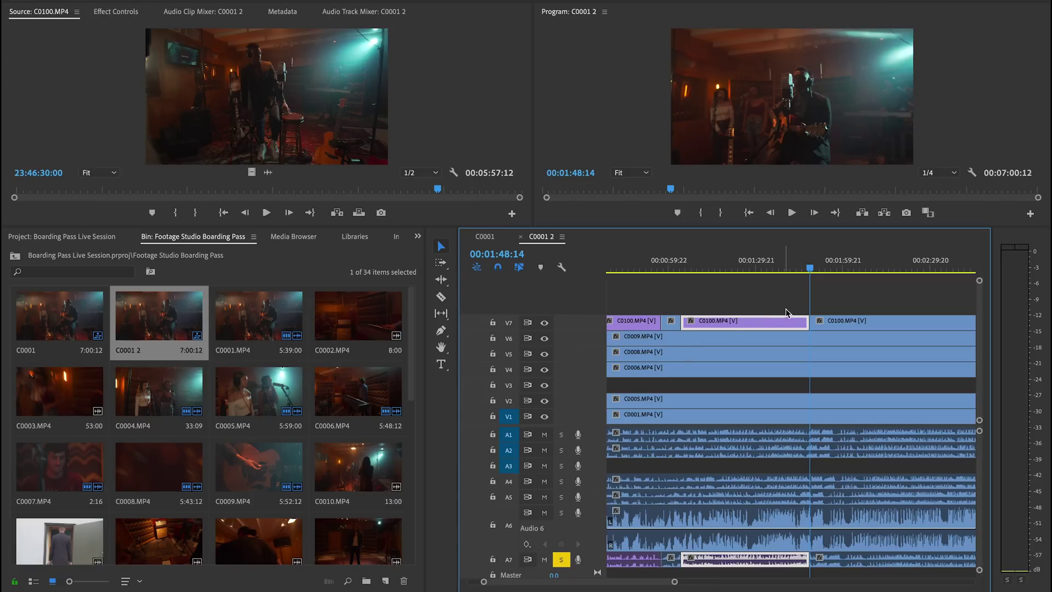
pyautogui.rightClick(822, 327)
pyautogui.moveTo(875, 324)
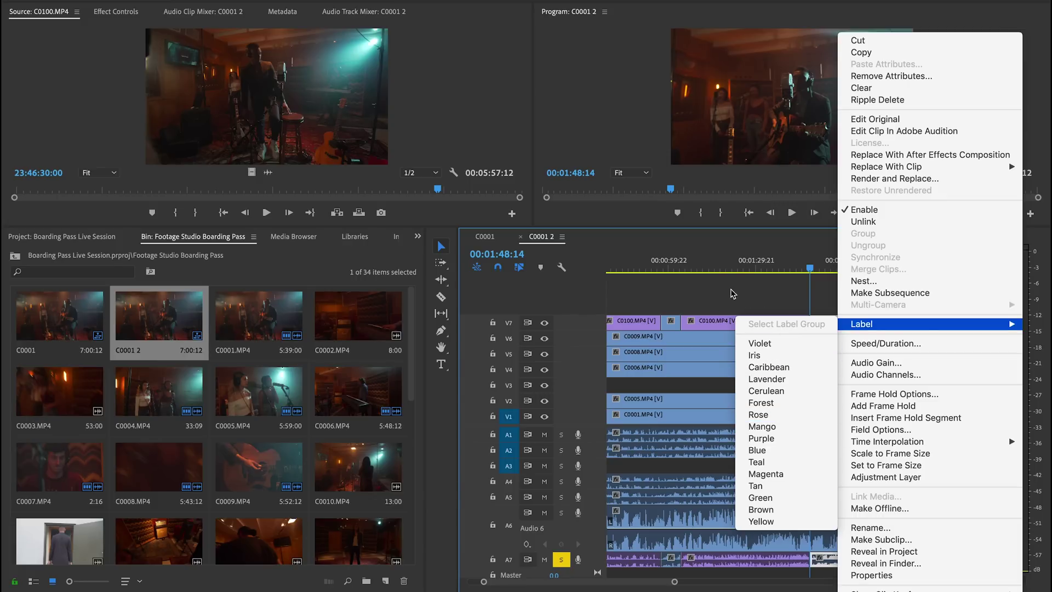
pyautogui.click(716, 301)
# - Look over the whole sequence to examine how the V7 angle is cut and colour-labelled
pyautogui.hscroll(4, 815, 291)
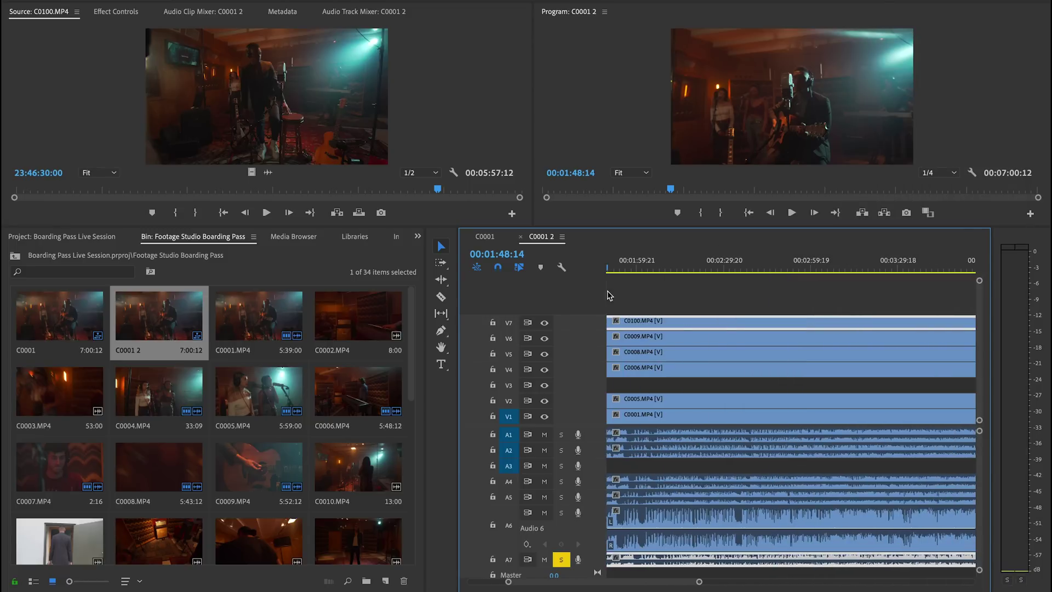
pyautogui.hscroll(-3, 679, 294)
pyautogui.press('\\')
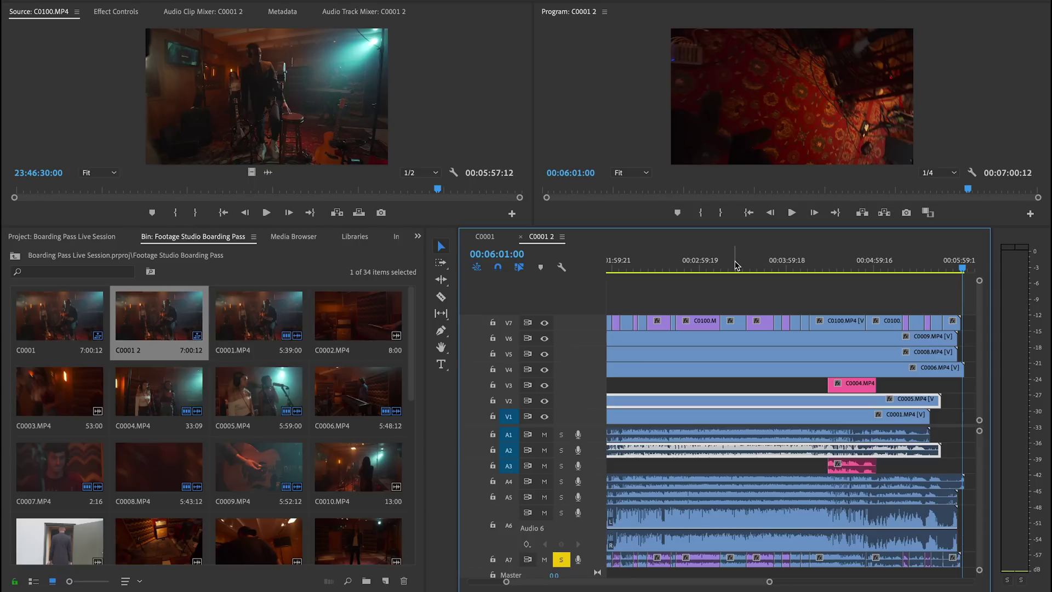
pyautogui.scroll(-4, 737, 265)
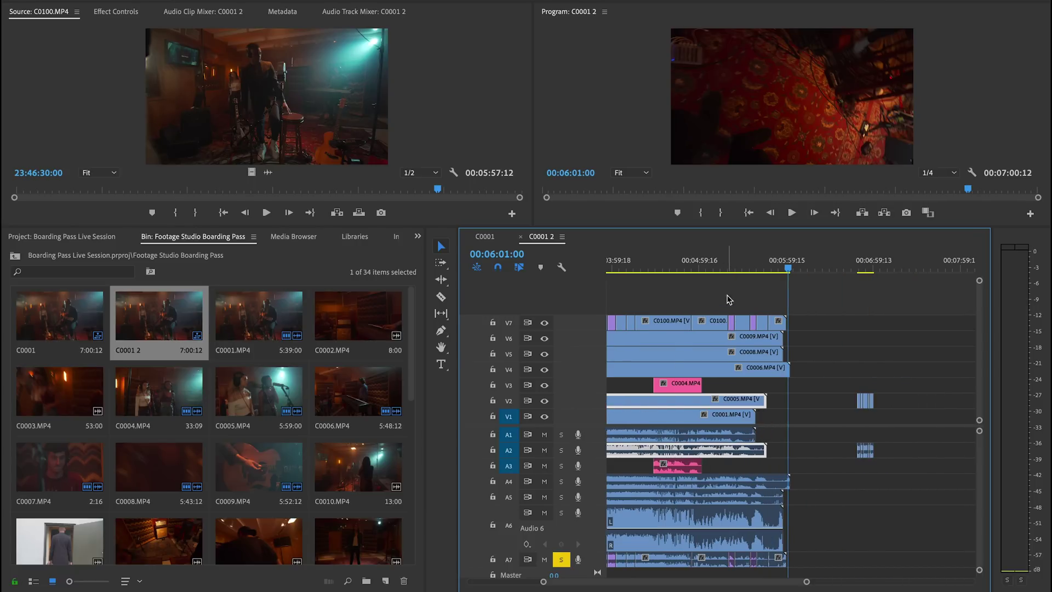
pyautogui.scroll(6, 729, 298)
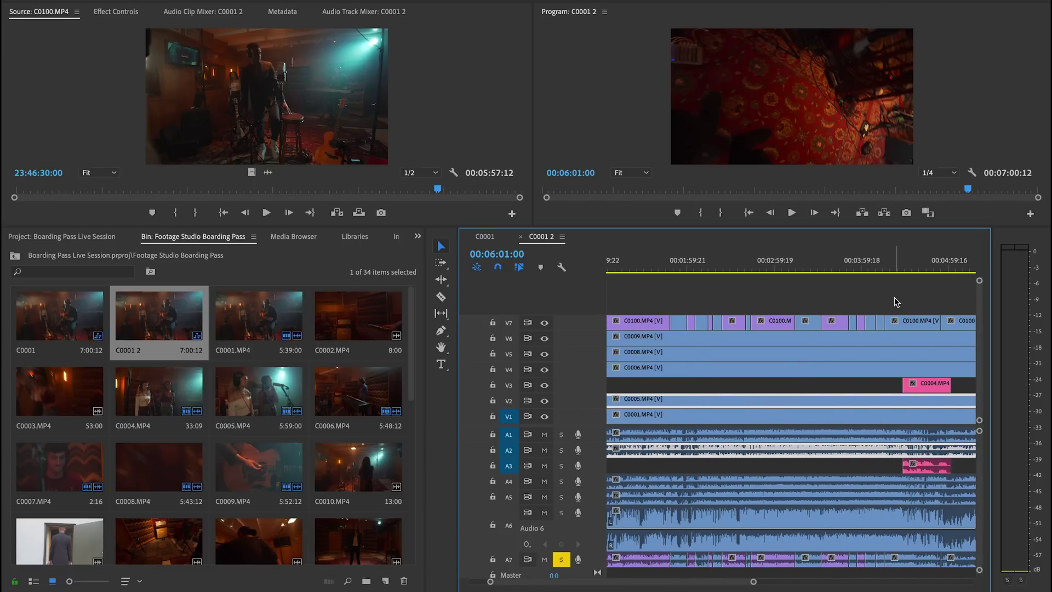
pyautogui.scroll(2, 894, 297)
# - Isolate the C0009.MP4 angle on V6 by soloing audio track A6 instead of A7 and hiding video track V7
pyautogui.click(649, 342)
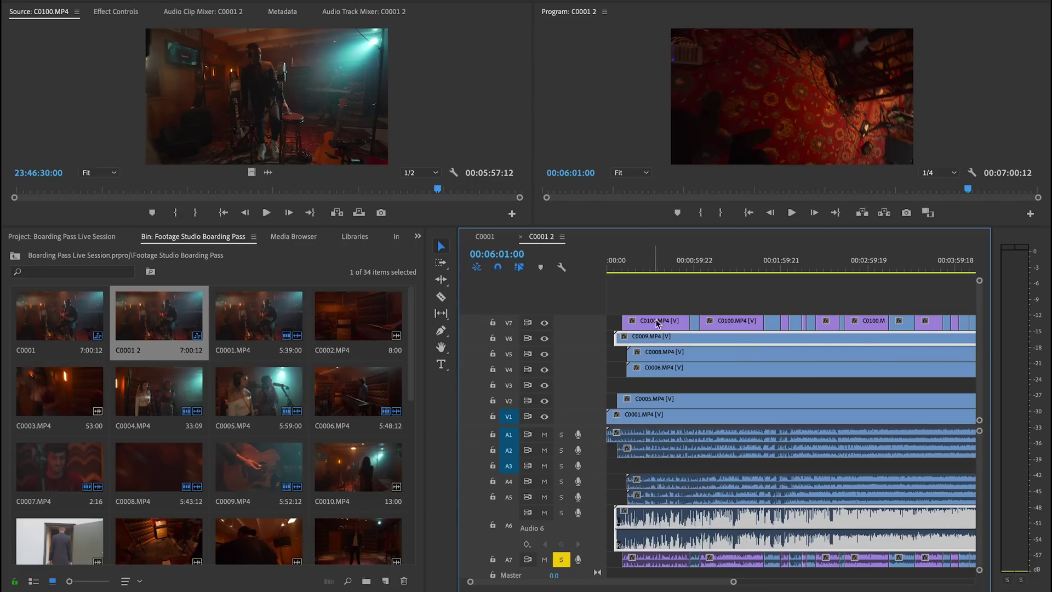
pyautogui.moveTo(619, 258); pyautogui.dragTo(624, 258)
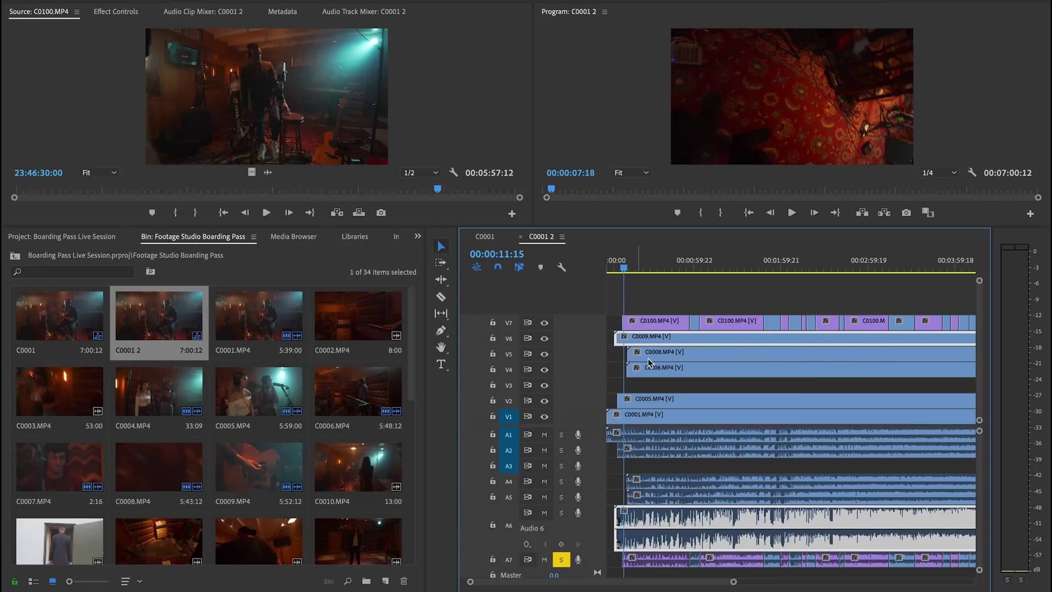
pyautogui.scroll(-1, 587, 522)
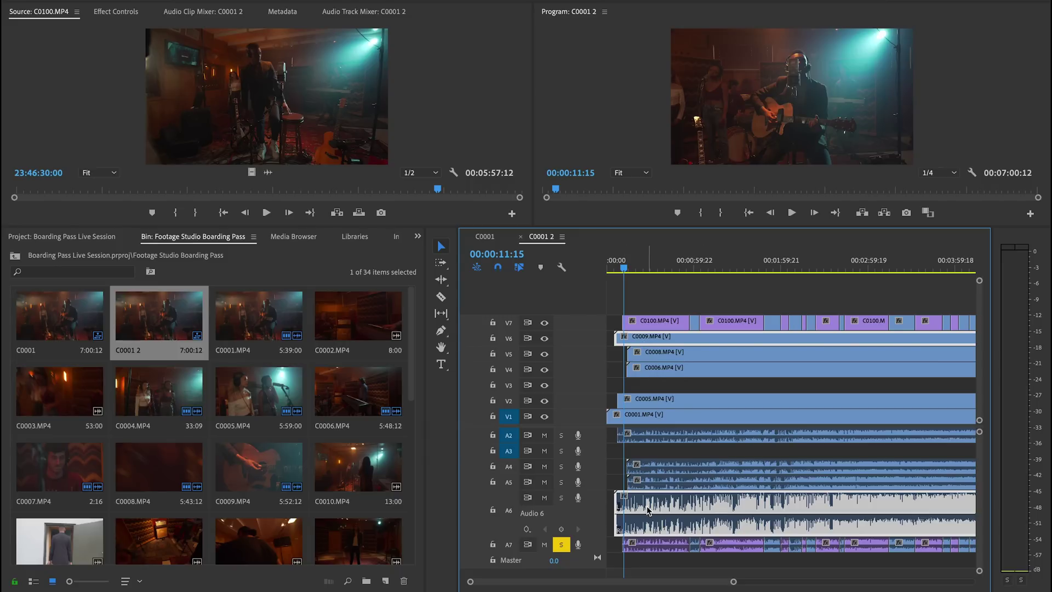
pyautogui.click(569, 499)
pyautogui.click(562, 546)
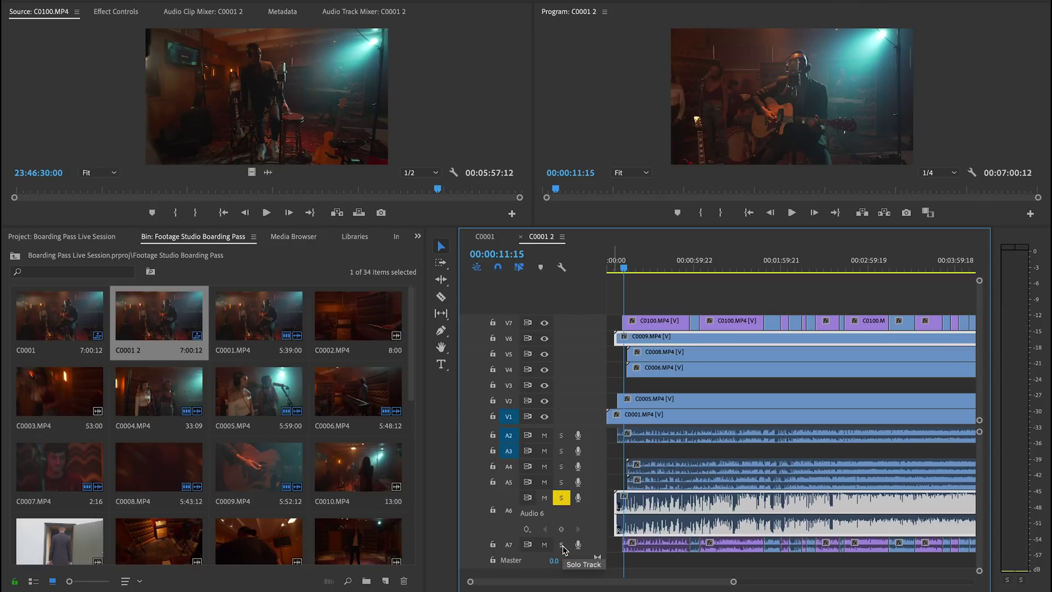
pyautogui.scroll(1, 649, 440)
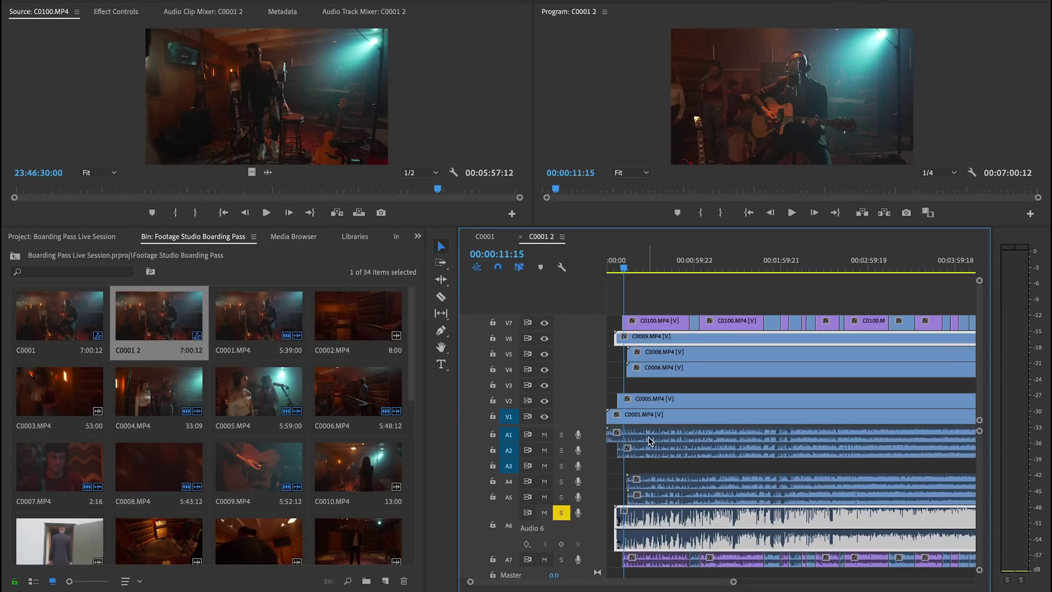
pyautogui.click(545, 323)
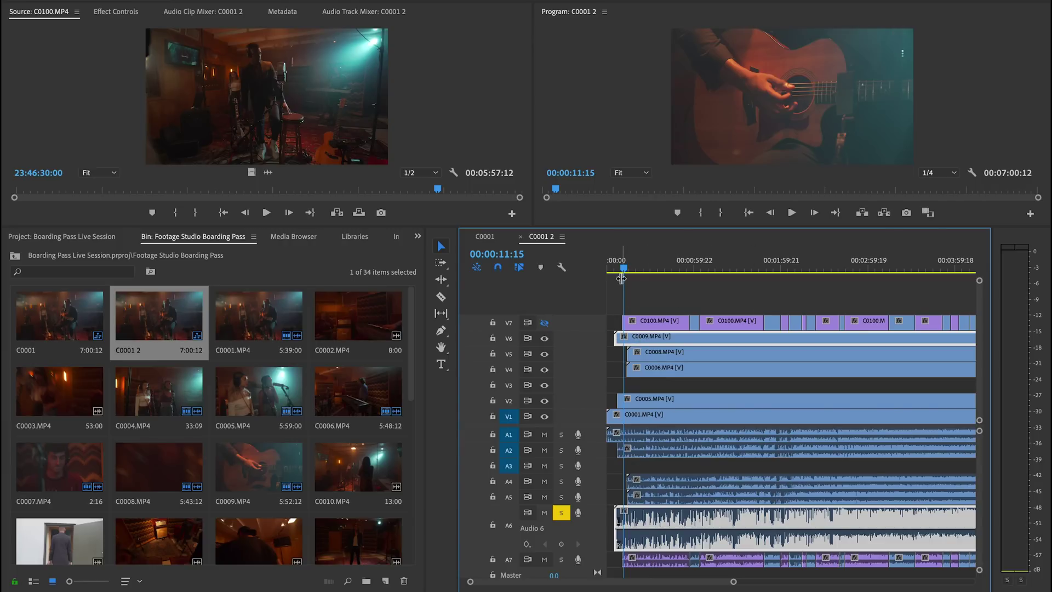
# - Scrub and play the opening of C0009.MP4 from about 00:00:08 to find where the usable footage begins
pyautogui.moveTo(622, 267); pyautogui.dragTo(632, 265)
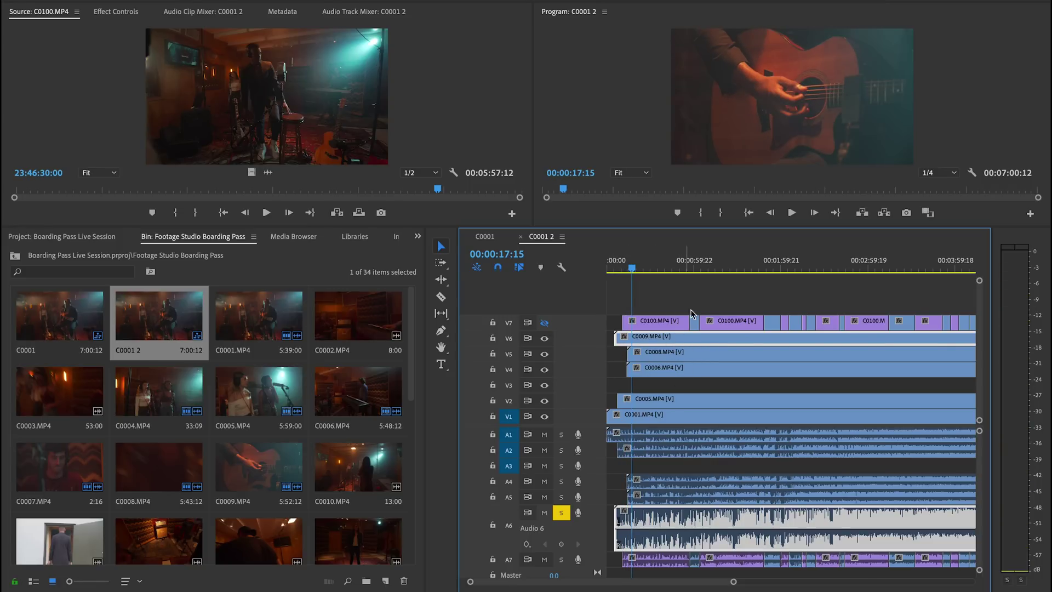
pyautogui.click(623, 267)
pyautogui.press('space')
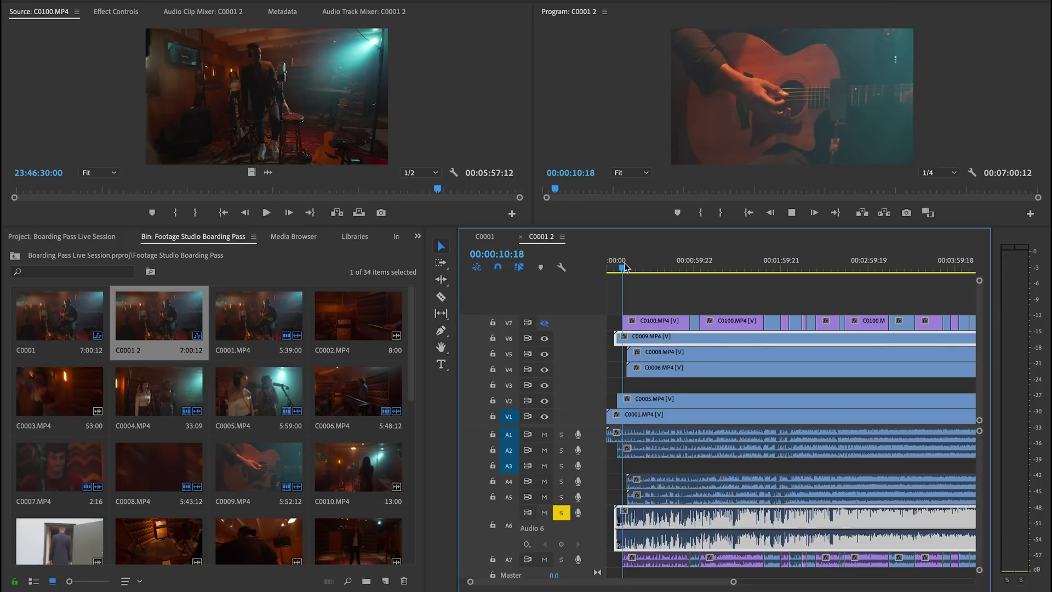
pyautogui.moveTo(625, 267); pyautogui.dragTo(622, 269)
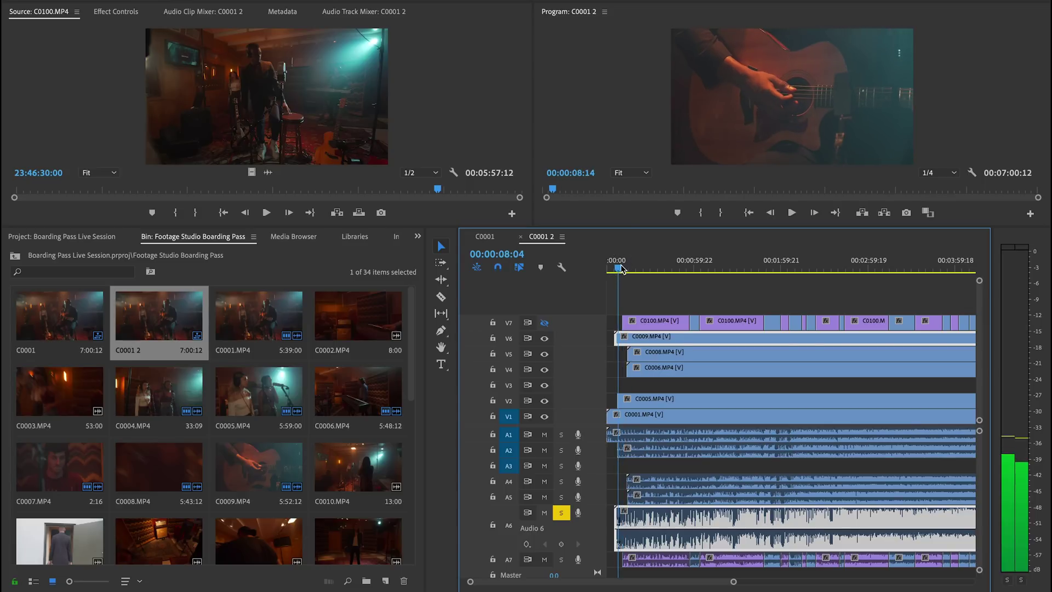
pyautogui.press('space')
# - Stop playback at 00:00:09:21 and cut C0009.MP4 on V6 there with the Razor tool
pyautogui.press('=')
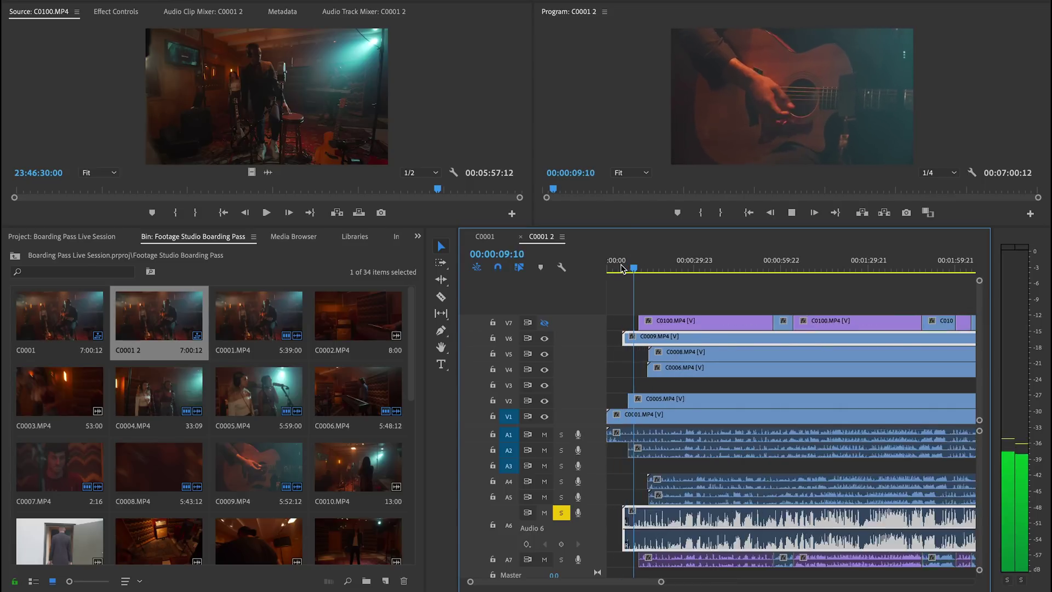
pyautogui.press('=')
pyautogui.press('=')
pyautogui.press('space')
pyautogui.press('c')
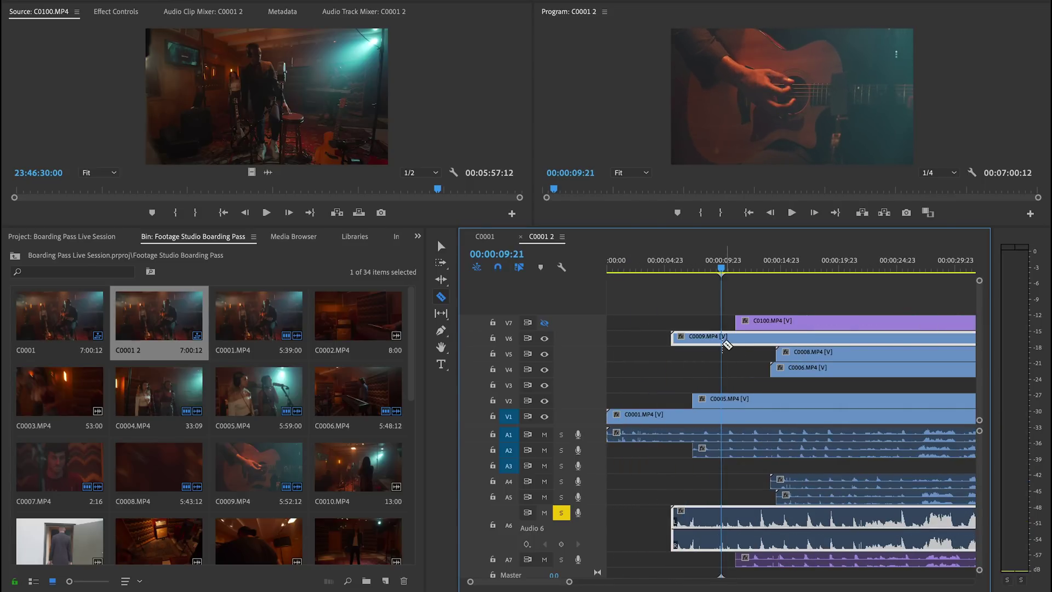
pyautogui.click(722, 338)
# - Review C0009.MP4 onward and set the label of its V6 segment around 00:00:21 to Iris
pyautogui.press('space')
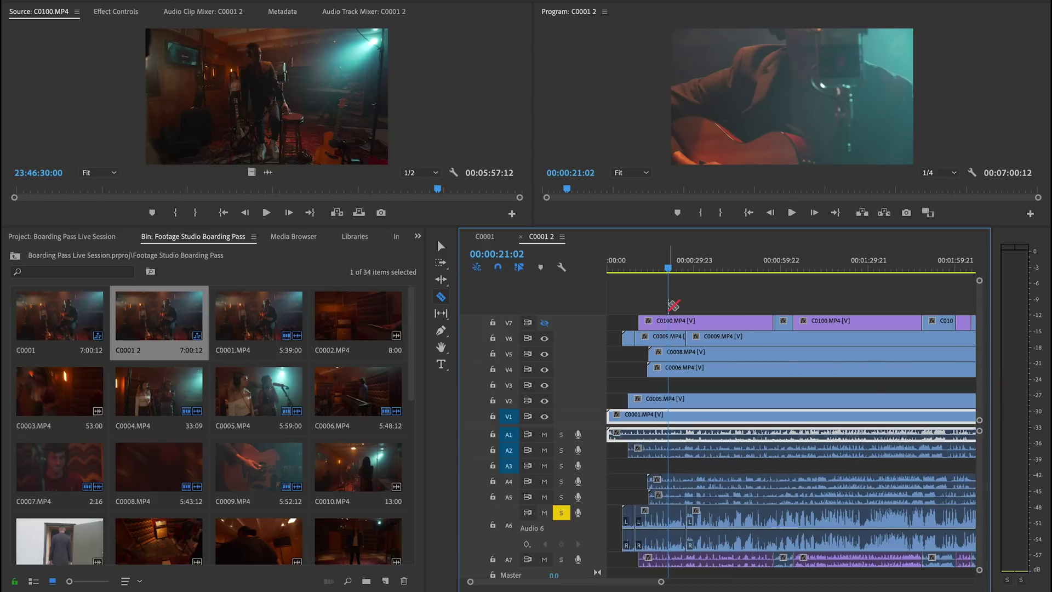
pyautogui.rightClick(674, 343)
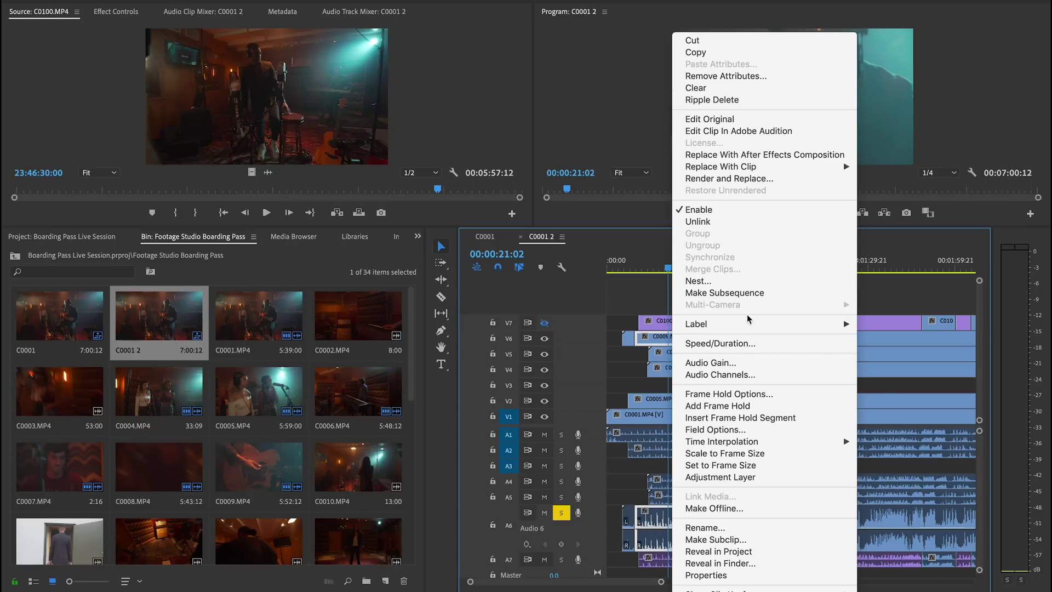
pyautogui.moveTo(753, 326)
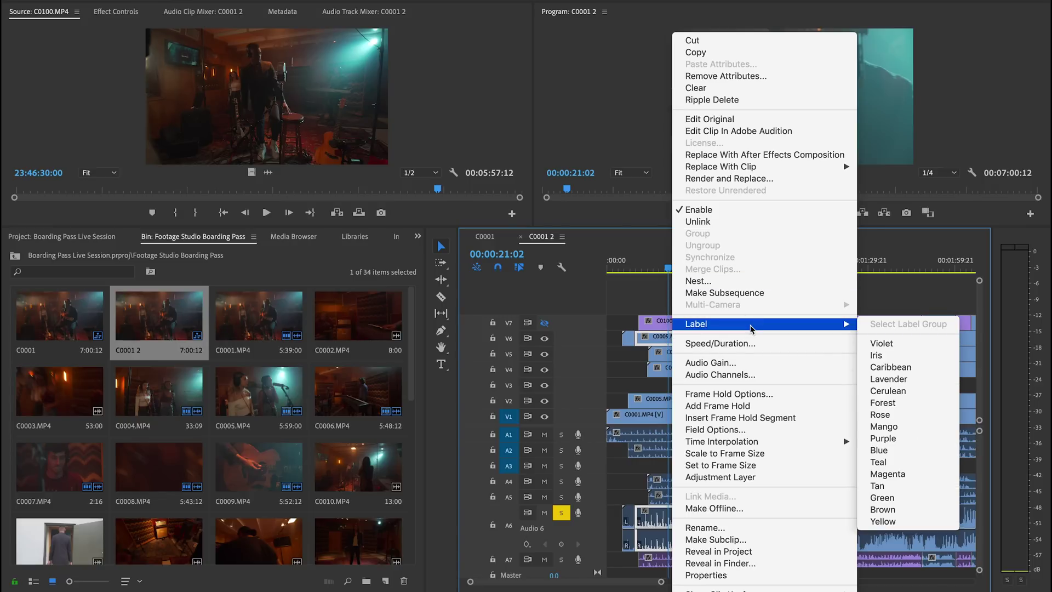
pyautogui.click(907, 355)
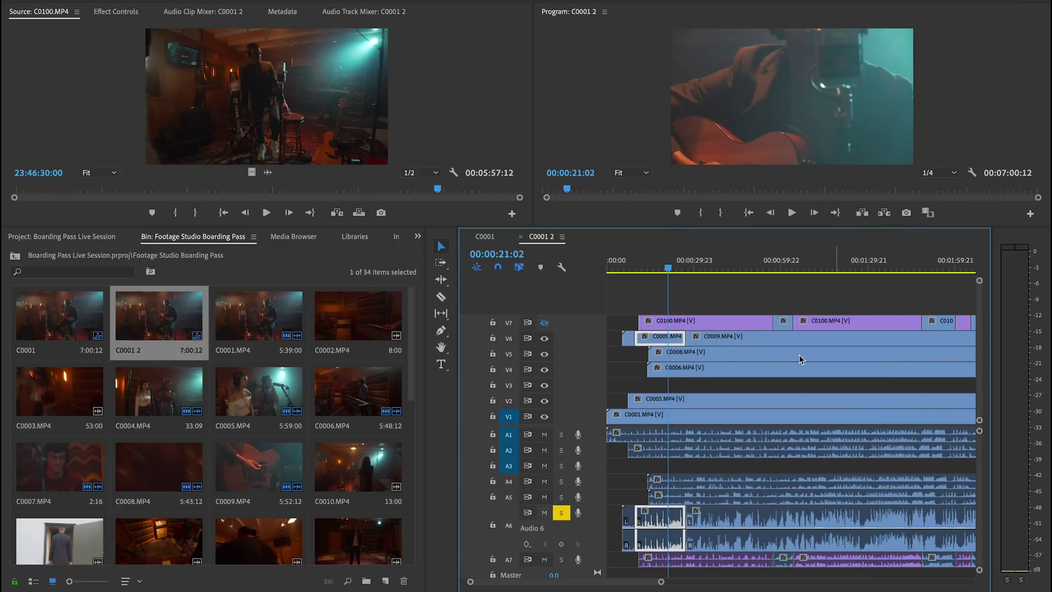
# - Change the label of the C0009.MP4 segment on V6 around 00:00:21 to Caribbean
pyautogui.rightClick(675, 341)
pyautogui.moveTo(713, 327)
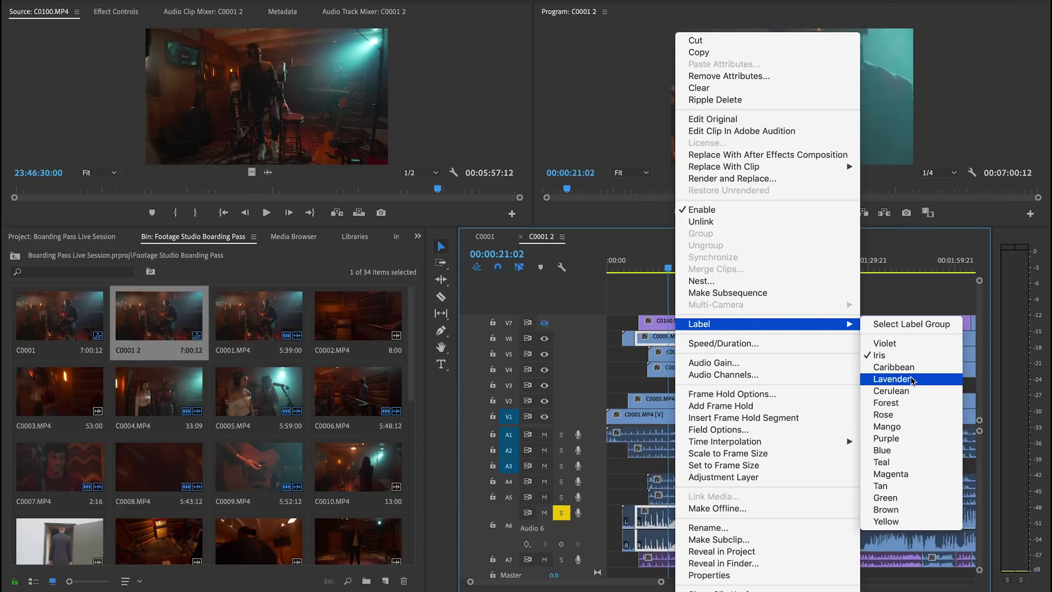
pyautogui.click(911, 370)
# - Play C0009.MP4 onward to the end of the next good passage and cut it on V6 at 00:00:46:15
pyautogui.press('space')
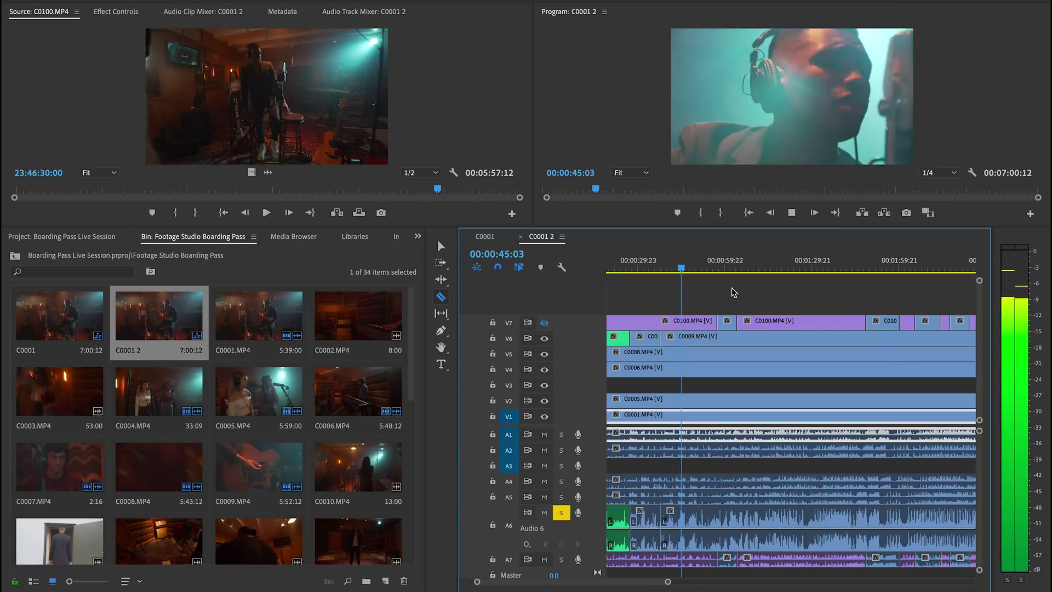
pyautogui.moveTo(690, 268)
pyautogui.mouseDown()
pyautogui.moveTo(702, 268)
pyautogui.moveTo(681, 268)
pyautogui.mouseUp()
pyautogui.press('space')
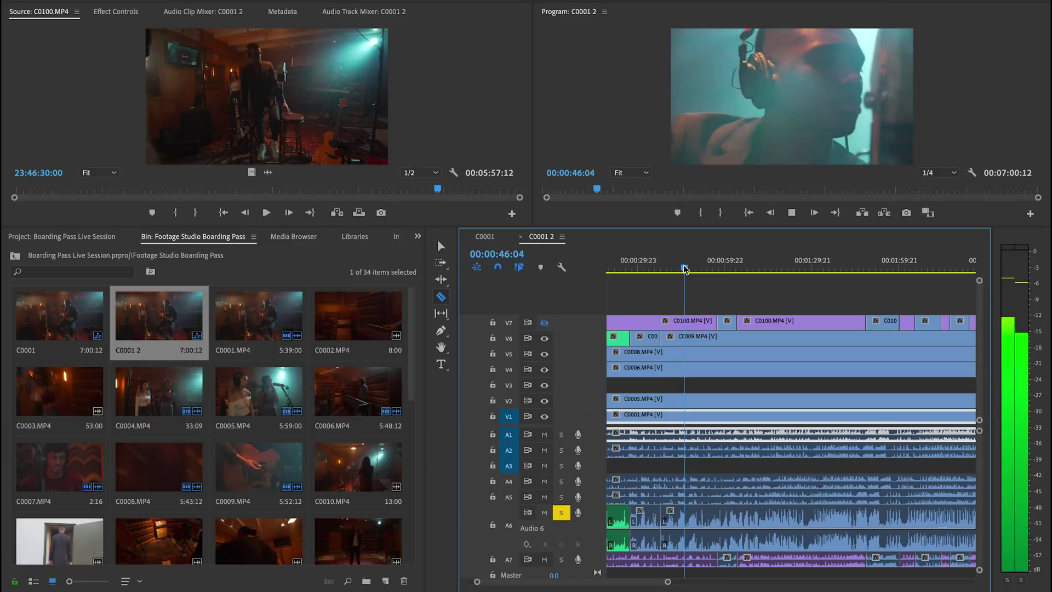
pyautogui.press('space')
pyautogui.click(685, 337)
pyautogui.press('v')
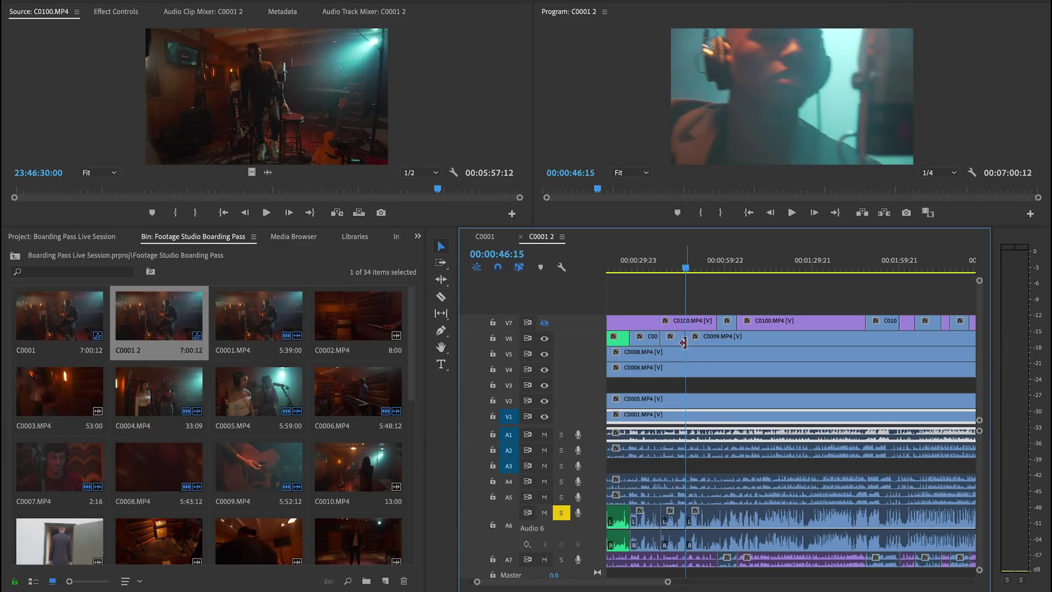
# - Label the C0009.MP4 segment on V6 that ends at 00:00:46:15 Caribbean
pyautogui.rightClick(677, 344)
pyautogui.moveTo(833, 324)
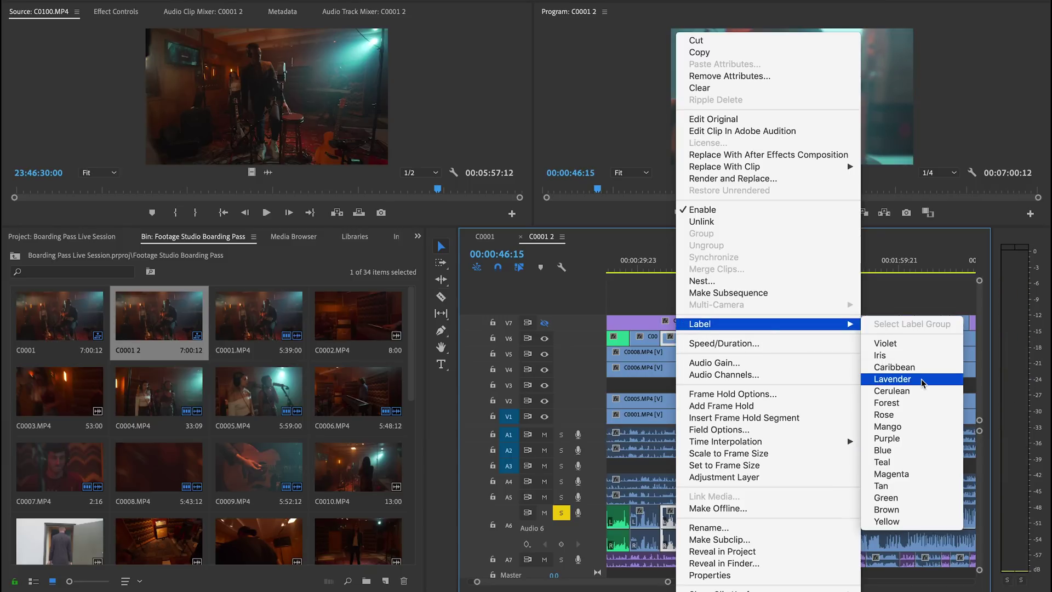
pyautogui.click(921, 369)
# - Review C0009.MP4 further and isolate a segment on V6 with cuts at 00:00:57:11 and 00:01:06:06
pyautogui.press('Down')
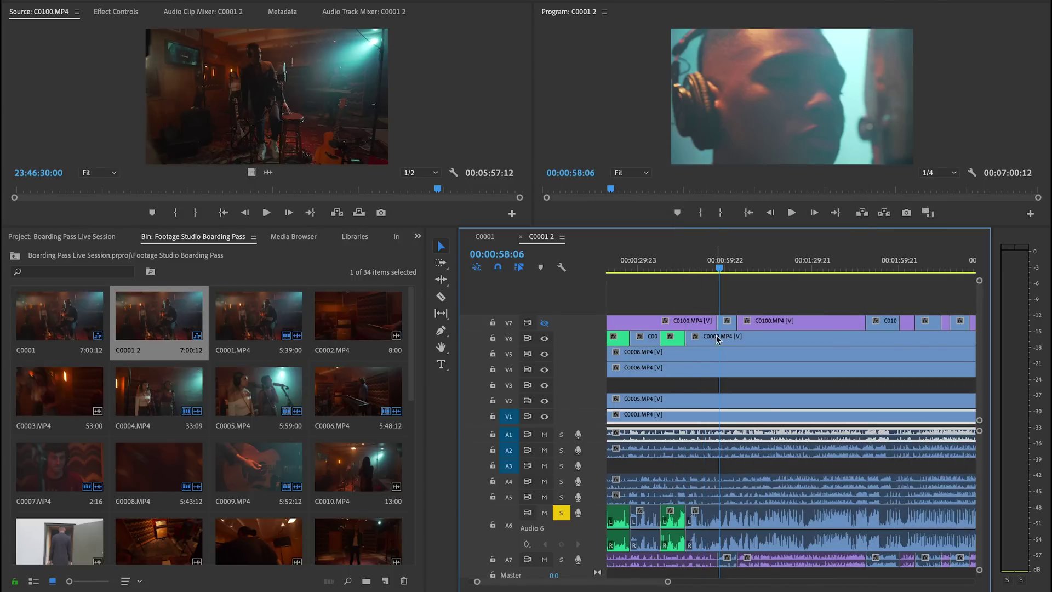
pyautogui.press('c')
pyautogui.click(720, 337)
pyautogui.press('v')
pyautogui.press('space')
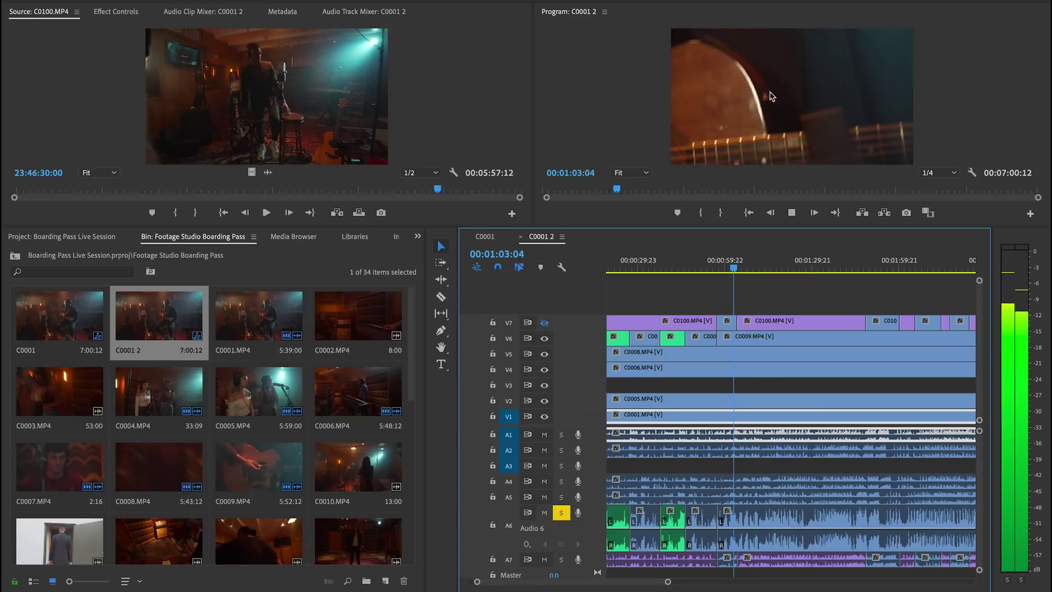
pyautogui.press('space')
pyautogui.press('space')
pyautogui.press('space')
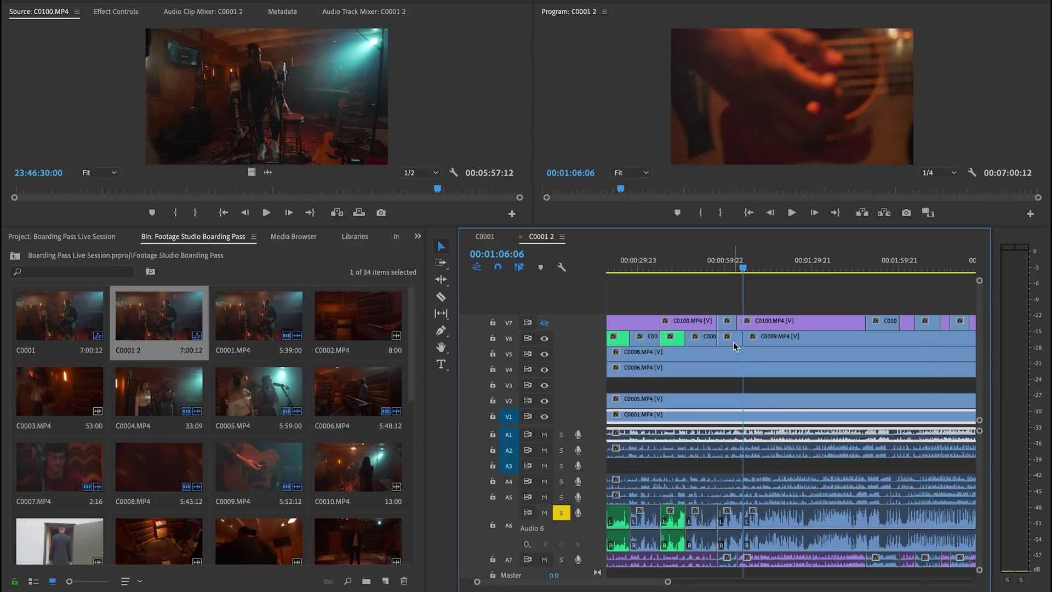
# - Label the V6 segment between 00:00:57:11 and 00:01:06:06 Caribbean and save the project
pyautogui.rightClick(735, 346)
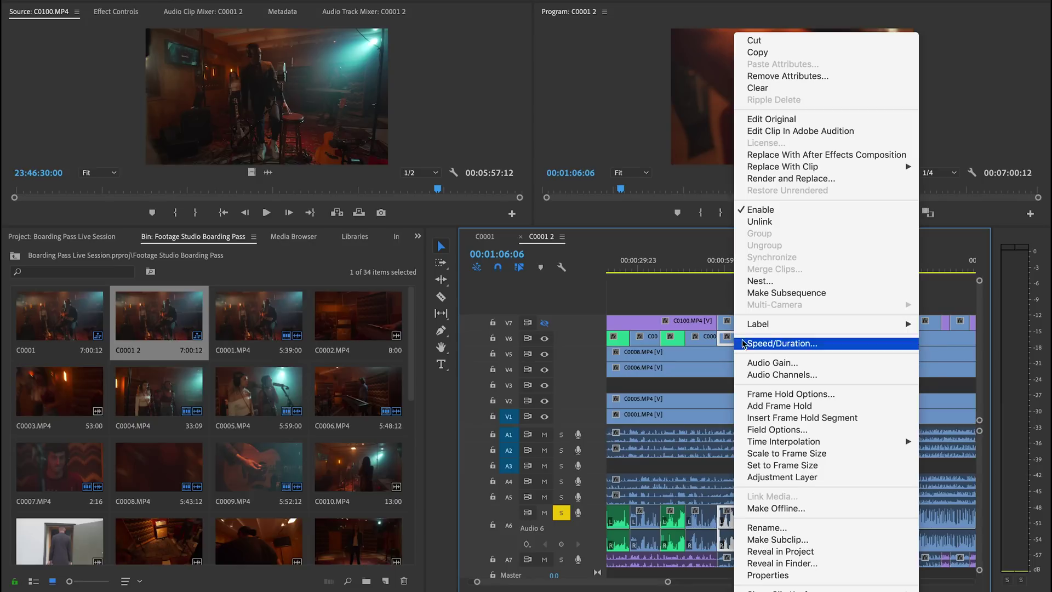
pyautogui.moveTo(877, 324)
pyautogui.click(992, 368)
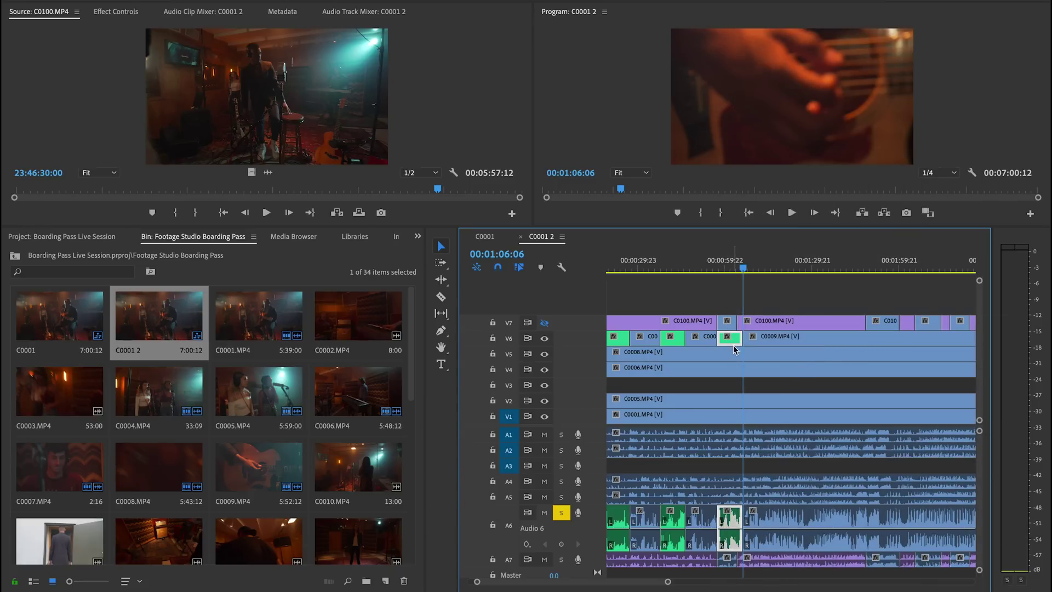
pyautogui.hotkey('ctrl', 's')
# - Find the start of the next usable shot in C0009.MP4 and cut it on V6 at 00:01:45:06 with the Razor tool
pyautogui.scroll(-5, 713, 338)
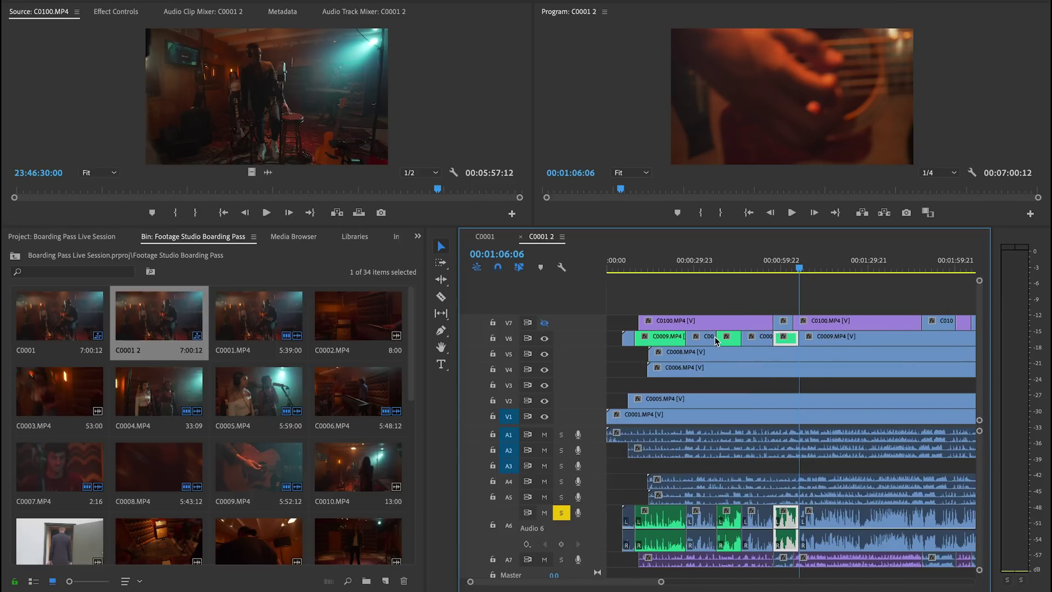
pyautogui.scroll(5, 748, 340)
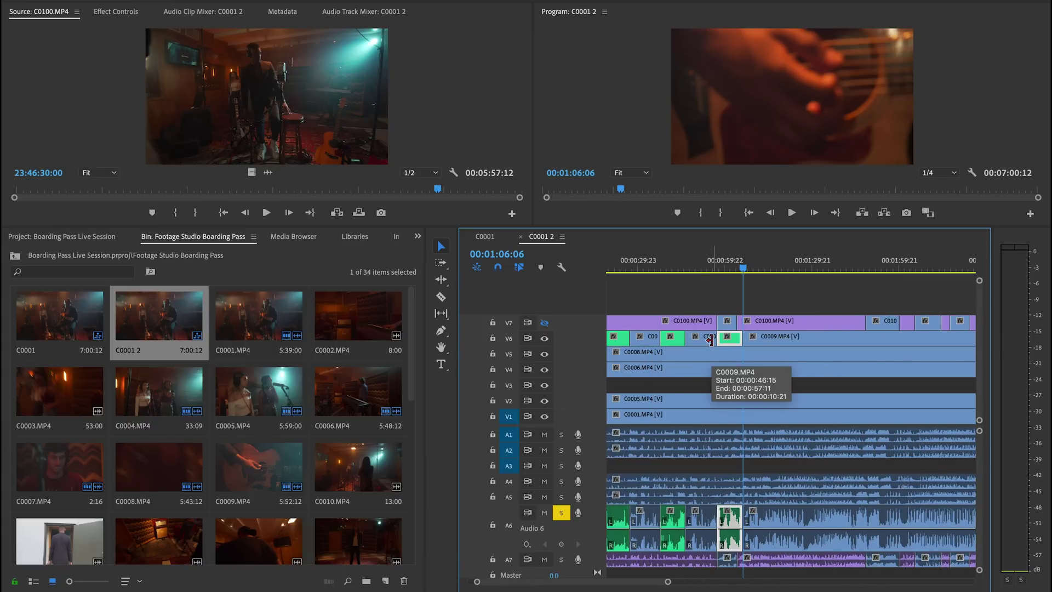
pyautogui.scroll(-1, 712, 339)
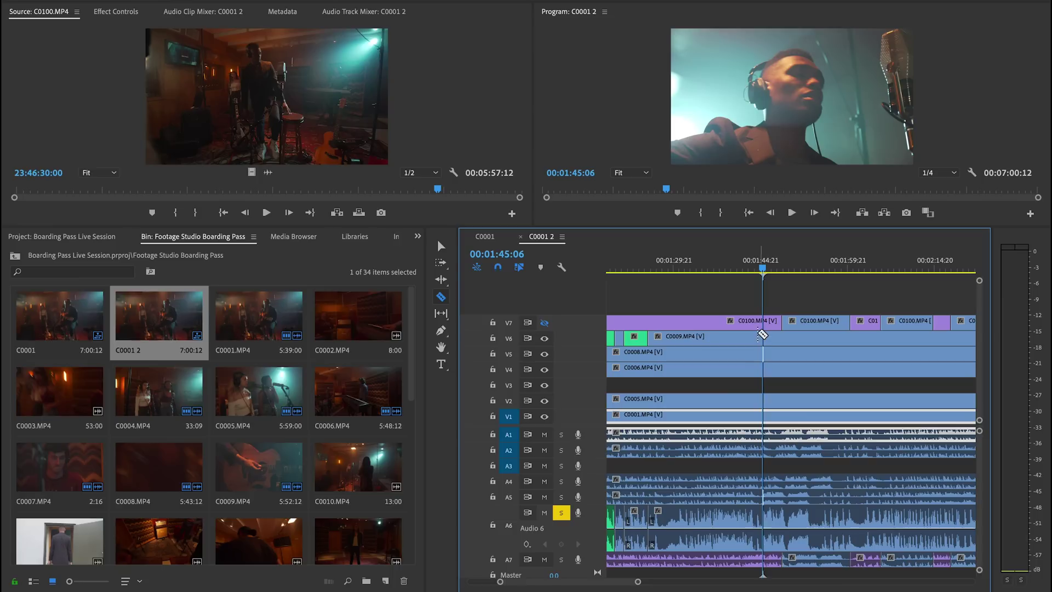
pyautogui.click(757, 345)
# - Play C0009.MP4 on from the cut at 00:01:45:06 to judge the shot up to about 00:01:48
pyautogui.press('space')
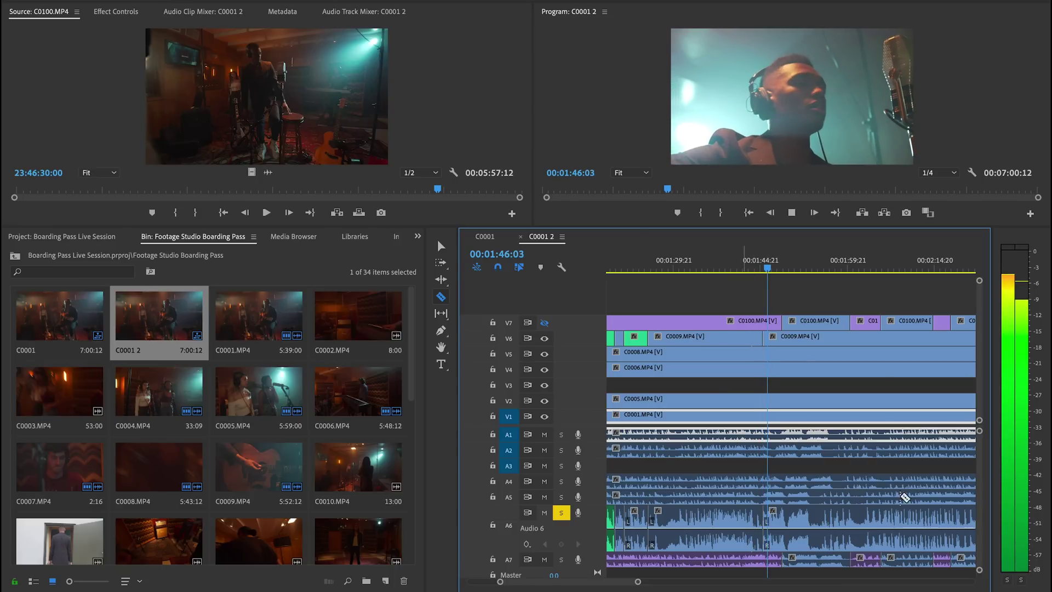
pyautogui.press('space')
pyautogui.press('space')
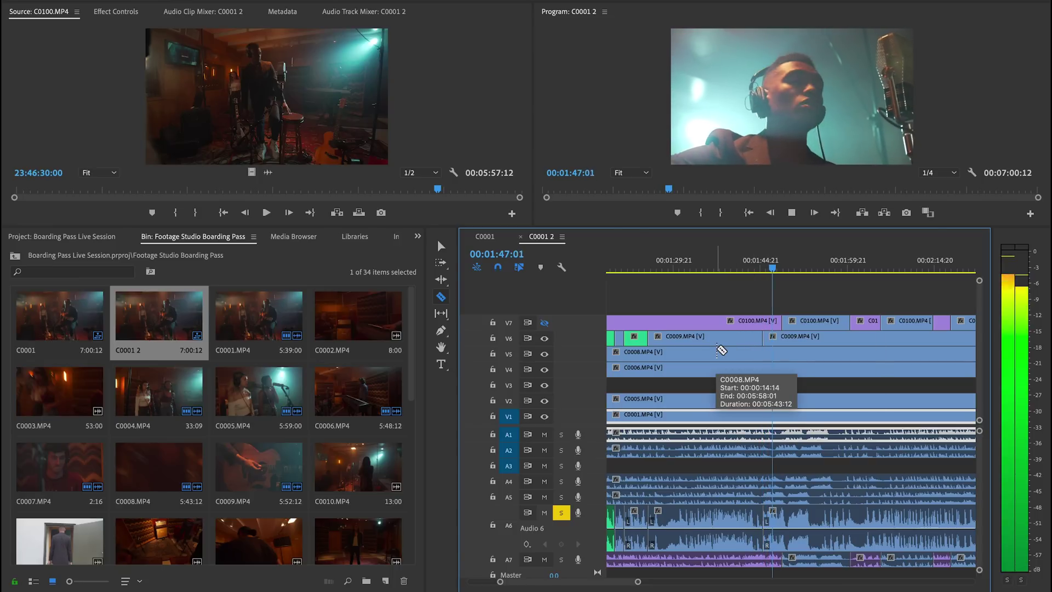
pyautogui.press('space')
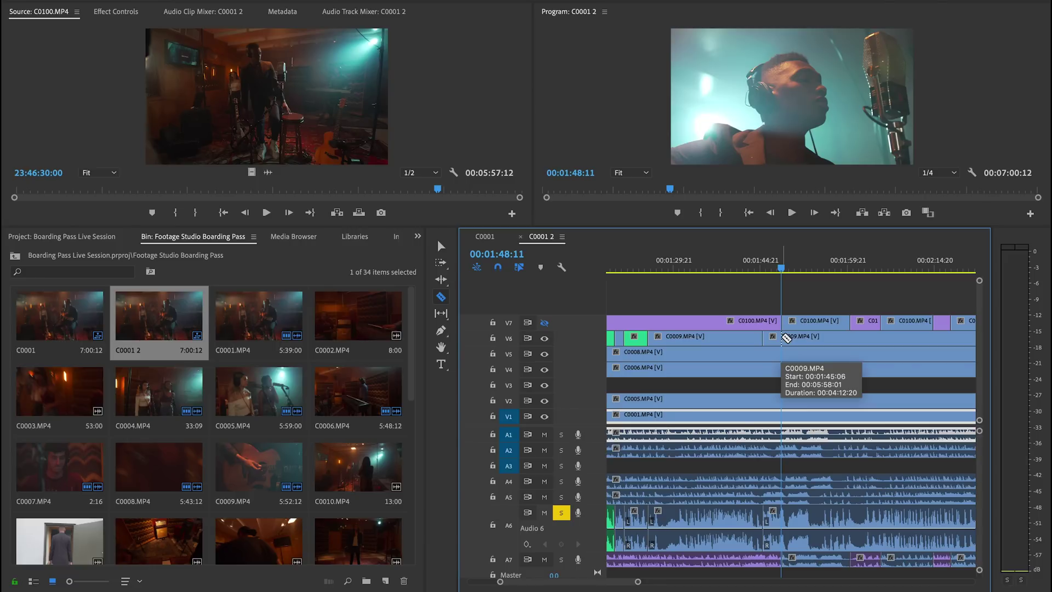
pyautogui.press('space')
pyautogui.press('space')
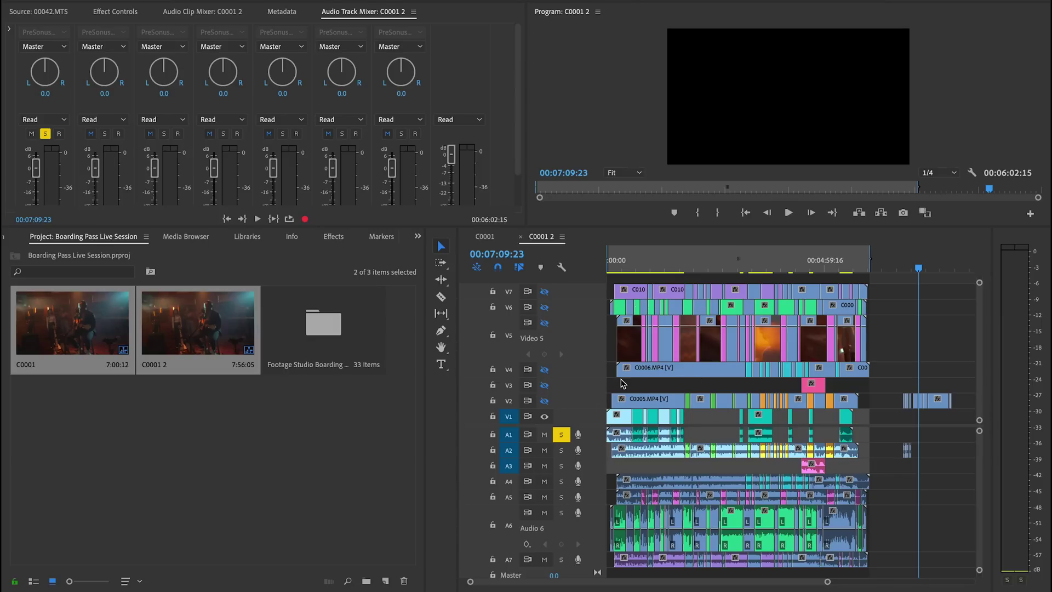
# - Paste a duplicate of the sequence C0001 2 into the project and open the copy in the timeline
pyautogui.click(189, 323)
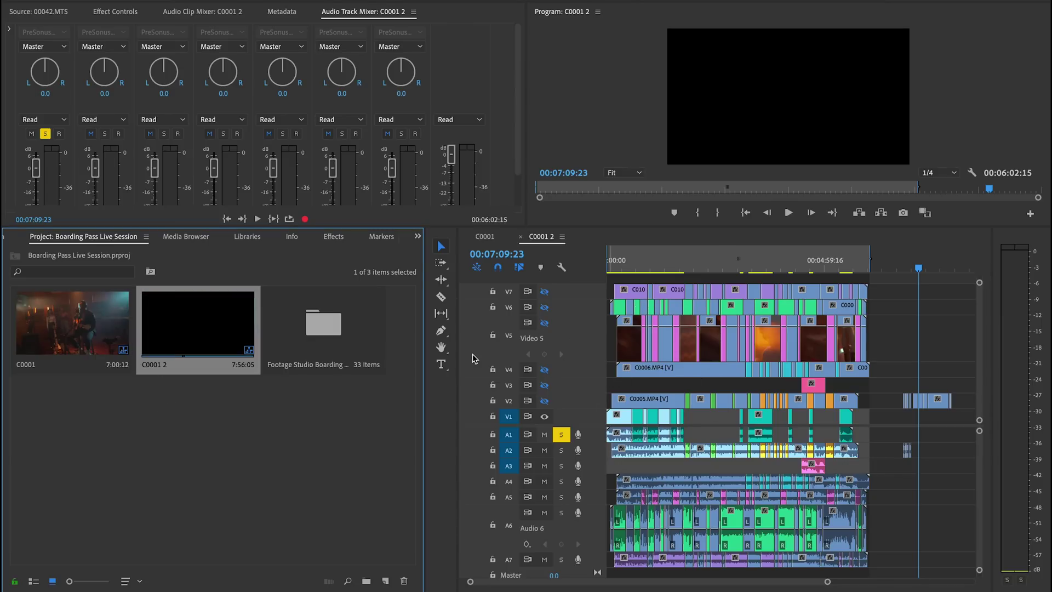
pyautogui.hotkey('ctrl', 'v')
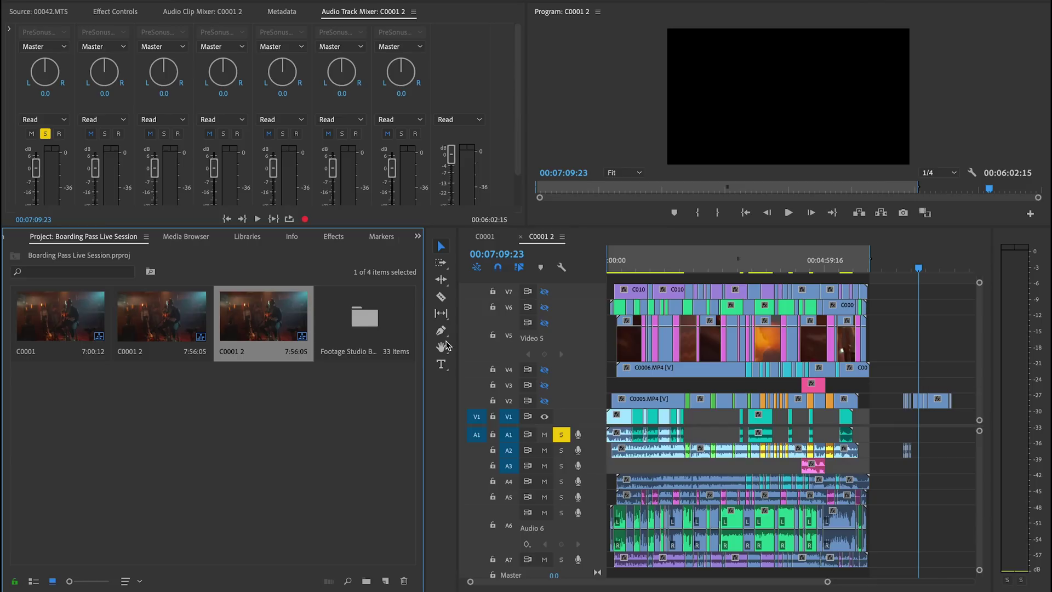
pyautogui.doubleClick(253, 316)
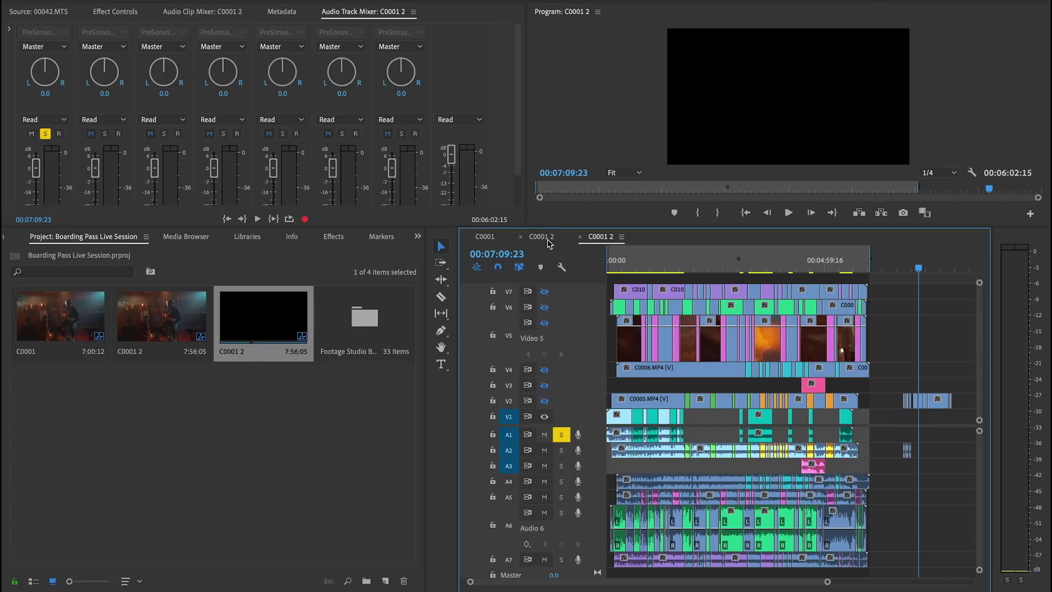
# - Compare the uncut C0001 sequence with the labelled C0001 2 sequence and return to the duplicate
pyautogui.click(484, 238)
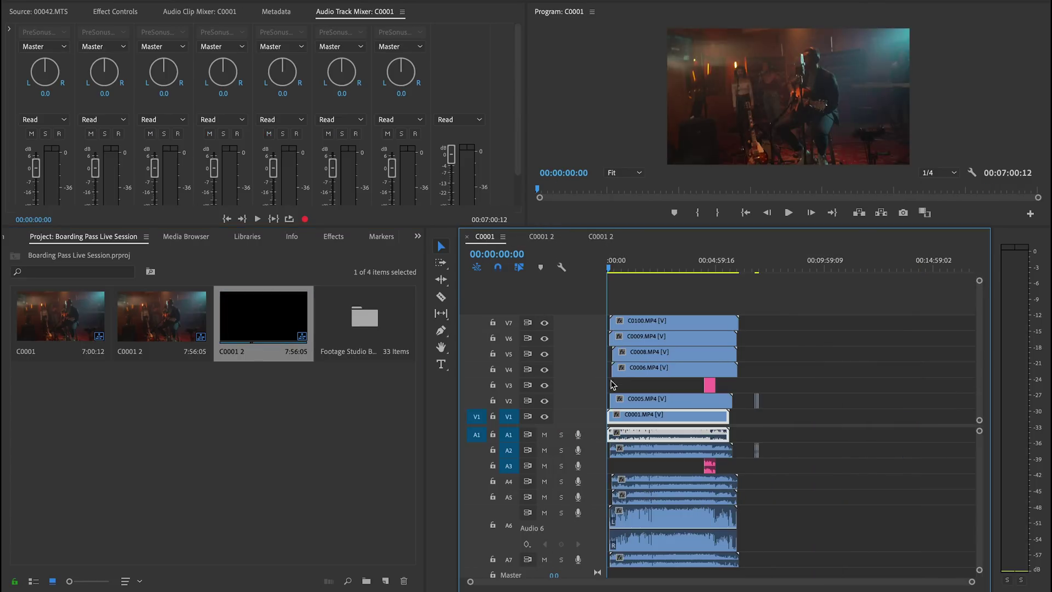
pyautogui.click(541, 237)
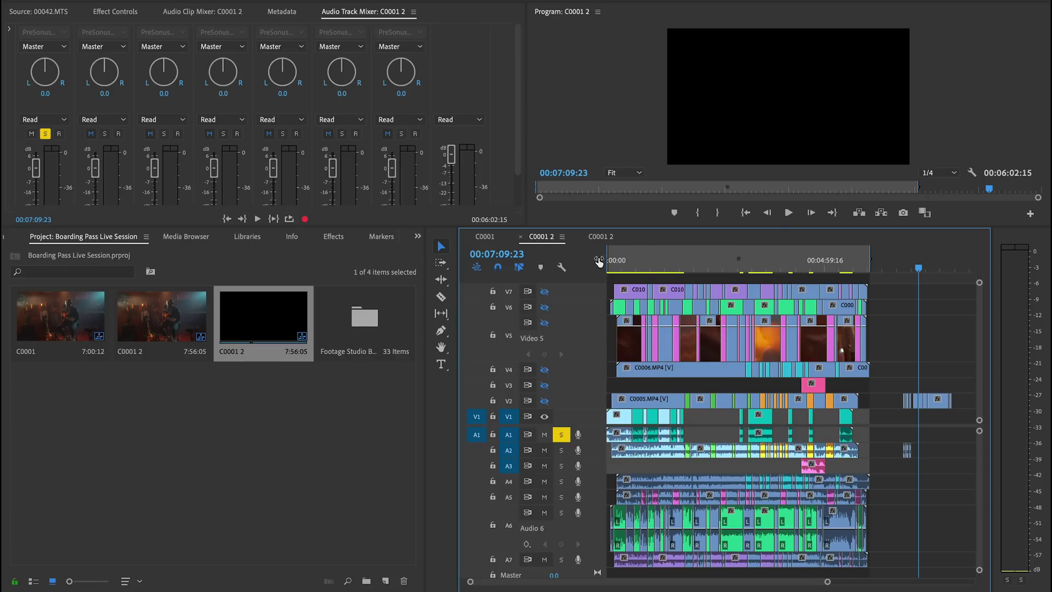
pyautogui.click(603, 239)
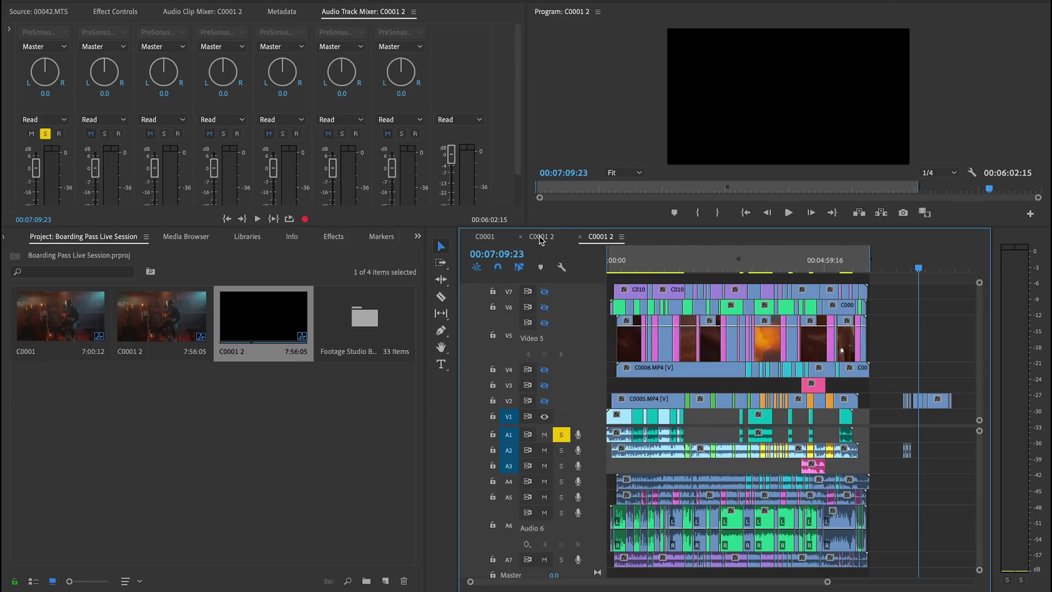
# - Delete the blue, unselected C0100.MP4 segments from V7 of the duplicate between about 00:00:57 and 00:03:55, keeping the purple-labelled ones
pyautogui.click(644, 266)
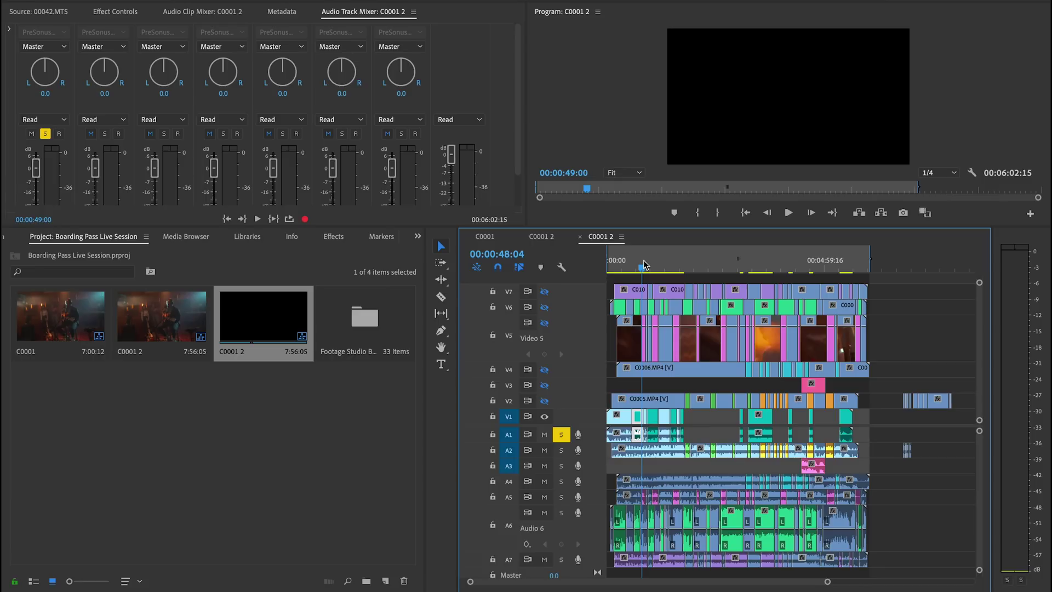
pyautogui.press('=')
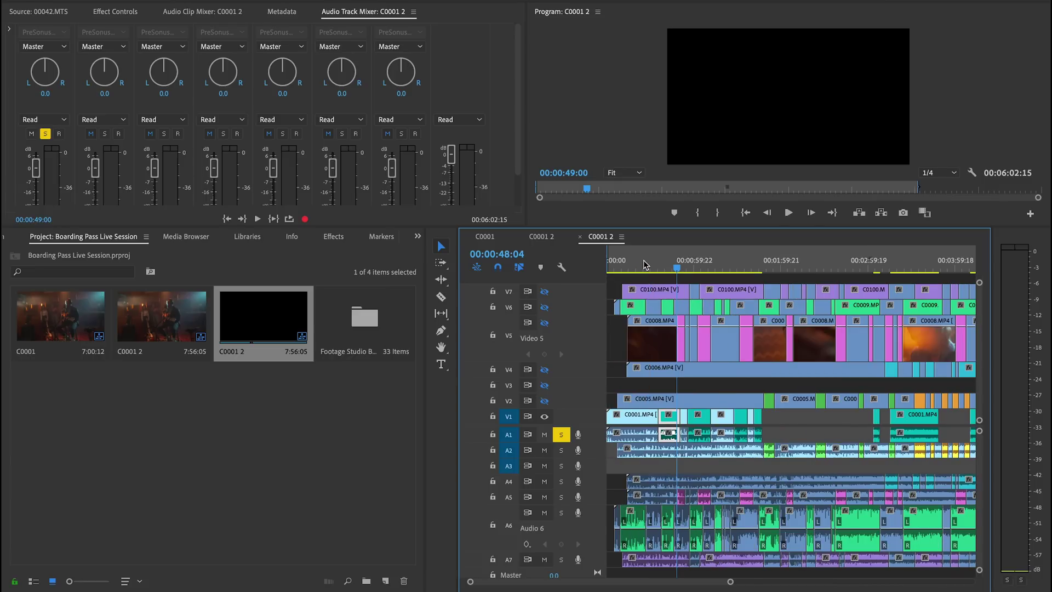
pyautogui.click(695, 289)
pyautogui.press('Delete')
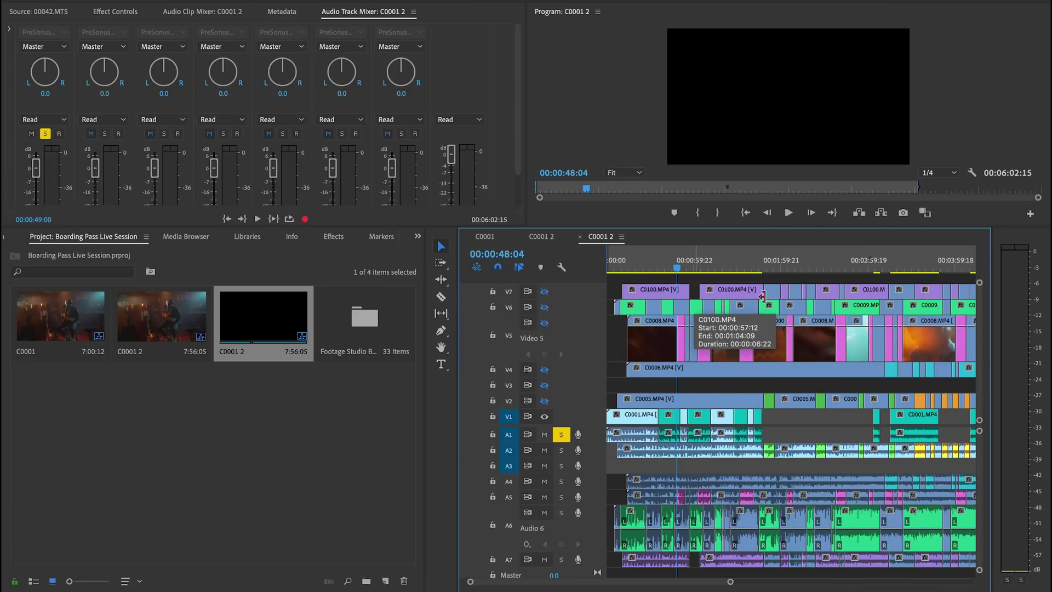
pyautogui.click(771, 291)
pyautogui.press('Delete')
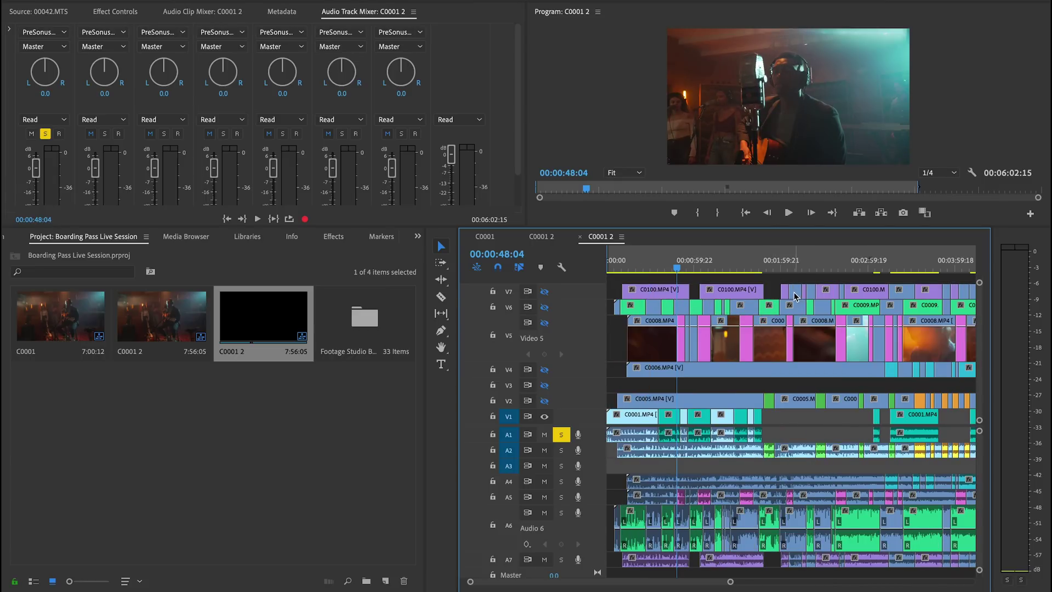
pyautogui.click(796, 297)
pyautogui.press('Delete')
pyautogui.click(811, 290)
pyautogui.press('Delete')
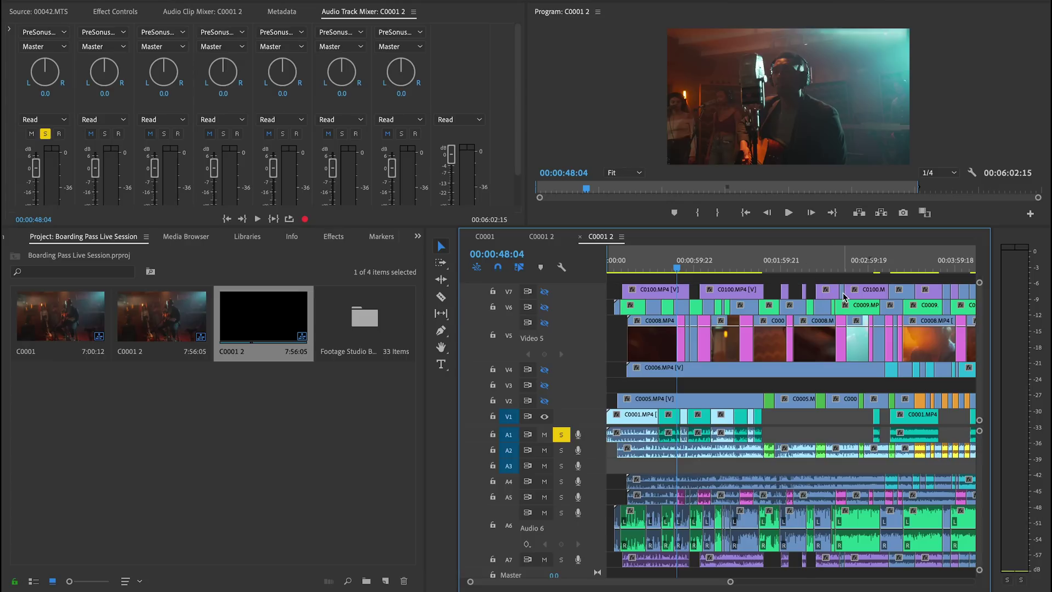
pyautogui.click(899, 290)
pyautogui.press('Delete')
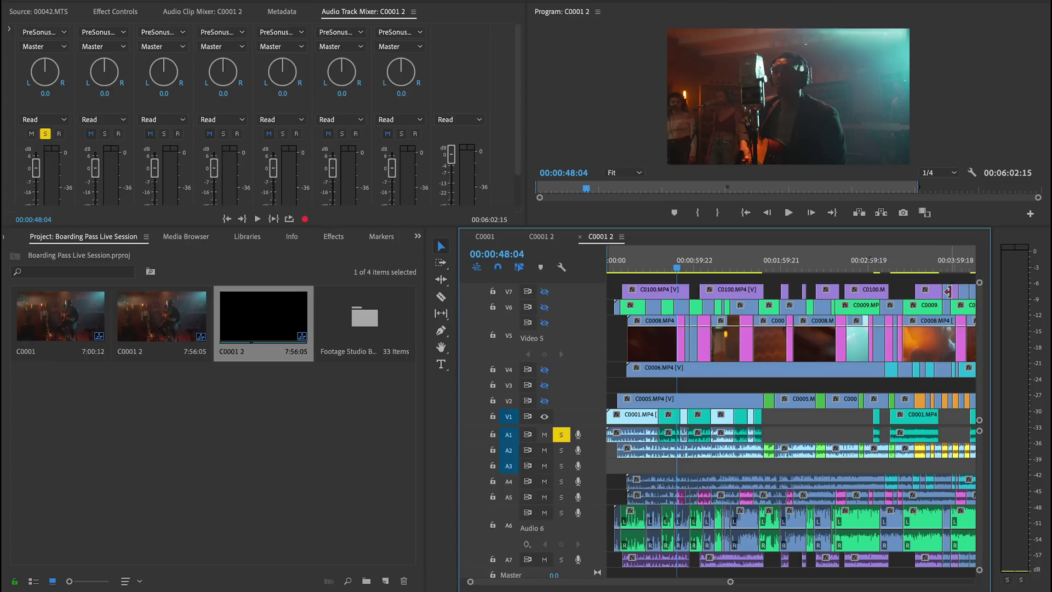
pyautogui.click(948, 291)
pyautogui.press('Delete')
# - Delete the remaining blue C0100.MP4 segments from V7 between about 00:04:00 and the end of the sequence
pyautogui.scroll(-5, 929, 299)
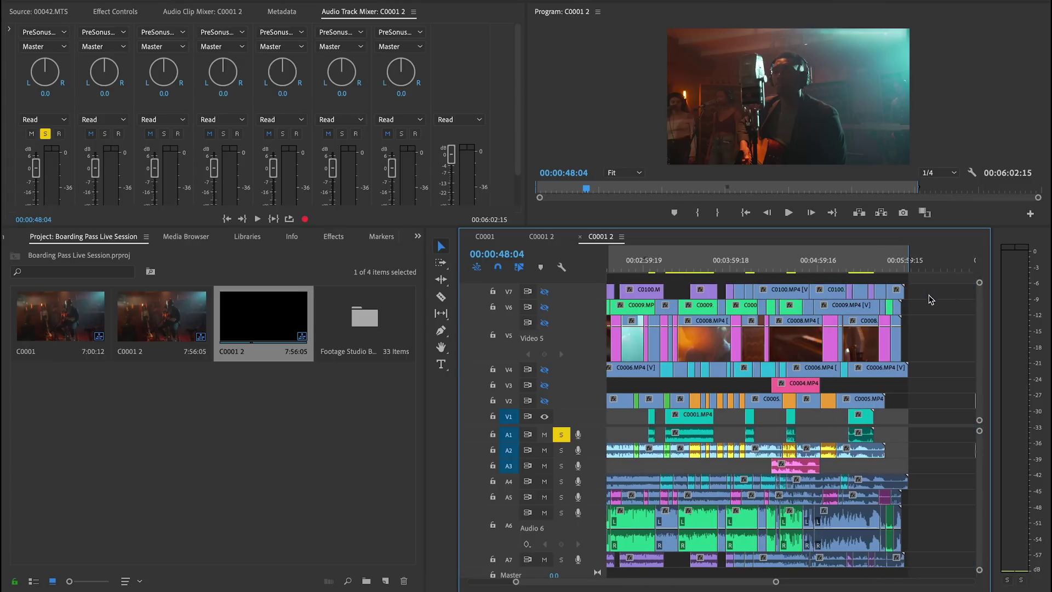
pyautogui.click(739, 291)
pyautogui.press('Delete')
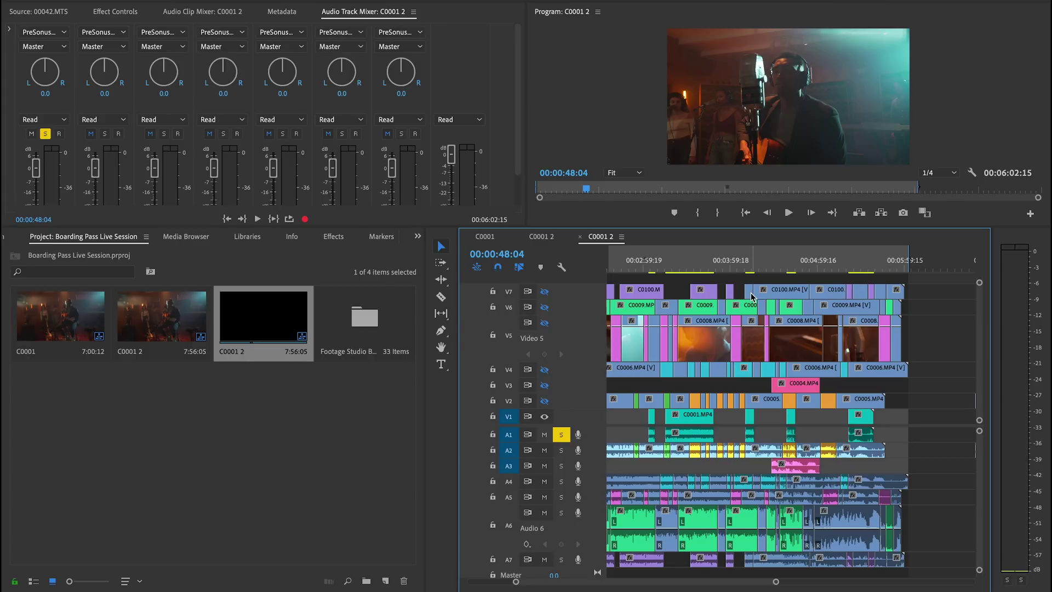
pyautogui.click(750, 295)
pyautogui.press('Delete')
pyautogui.click(774, 292)
pyautogui.press('Delete')
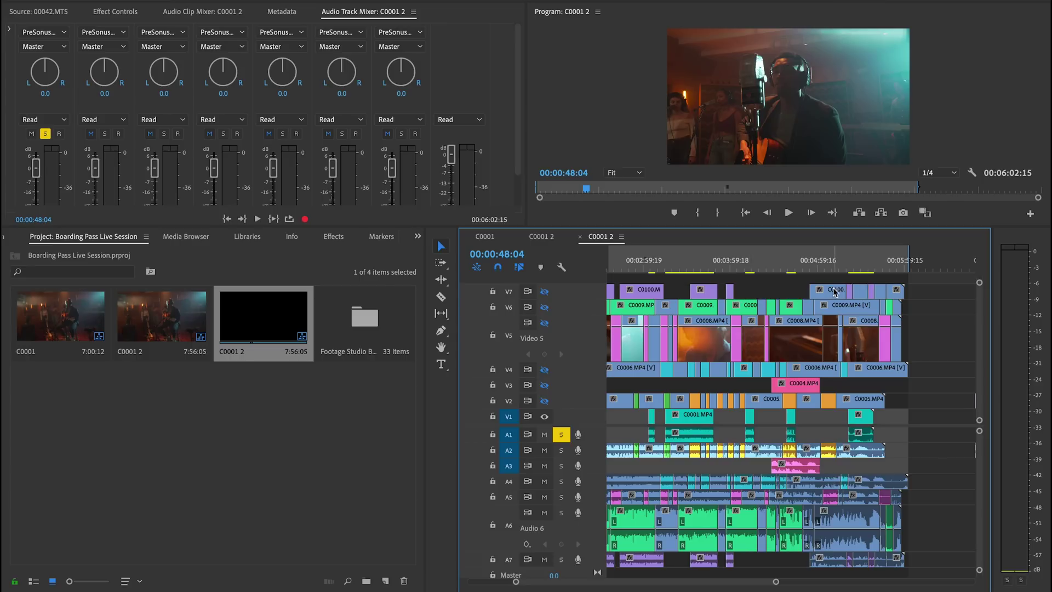
pyautogui.click(831, 291)
pyautogui.press('Delete')
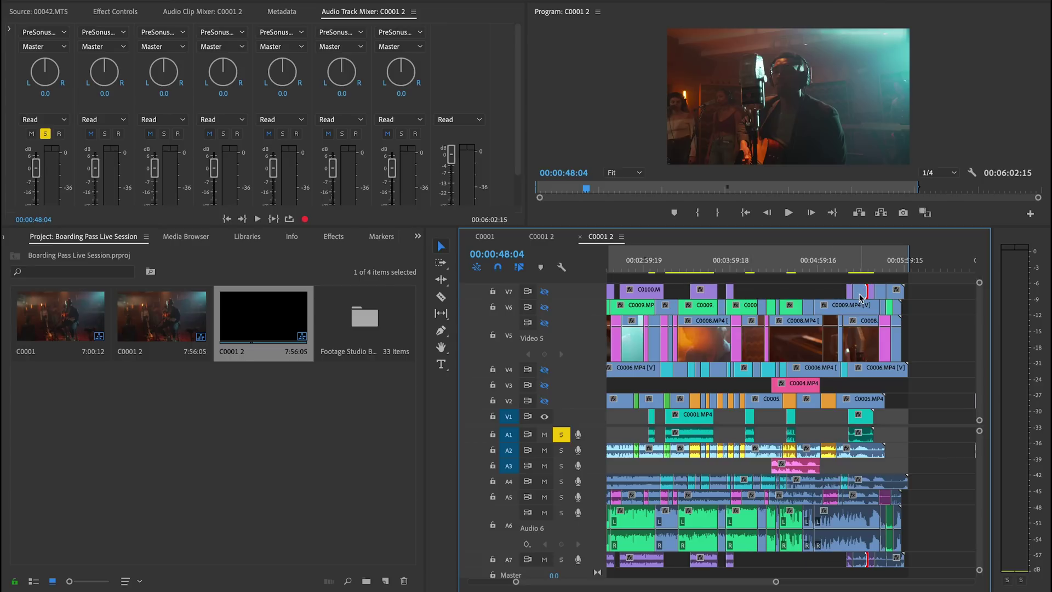
pyautogui.click(860, 291)
pyautogui.press('Delete')
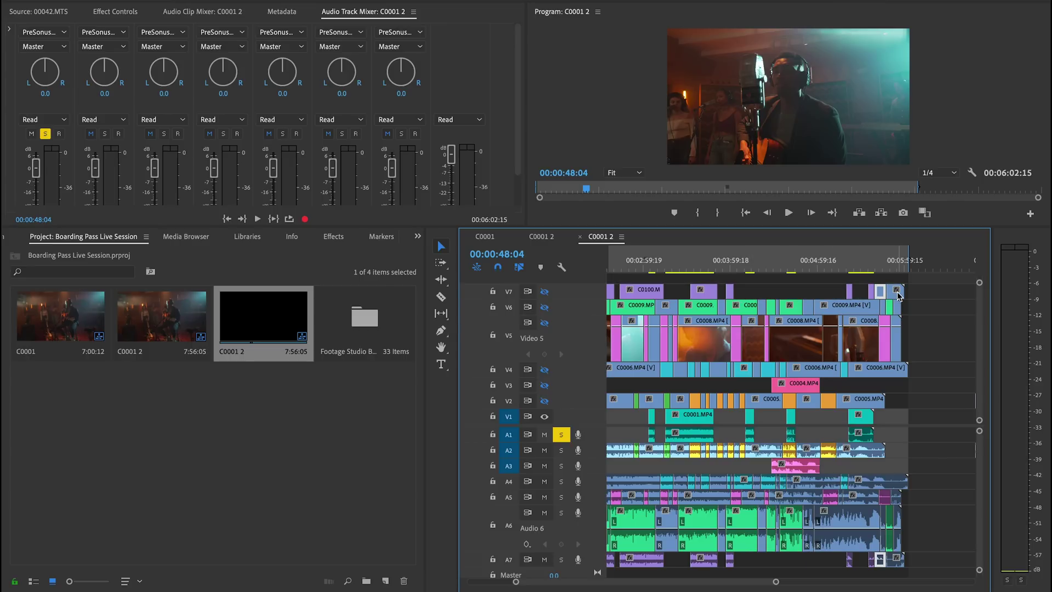
pyautogui.click(895, 295)
pyautogui.press('Delete')
pyautogui.hscroll(-5, 820, 306)
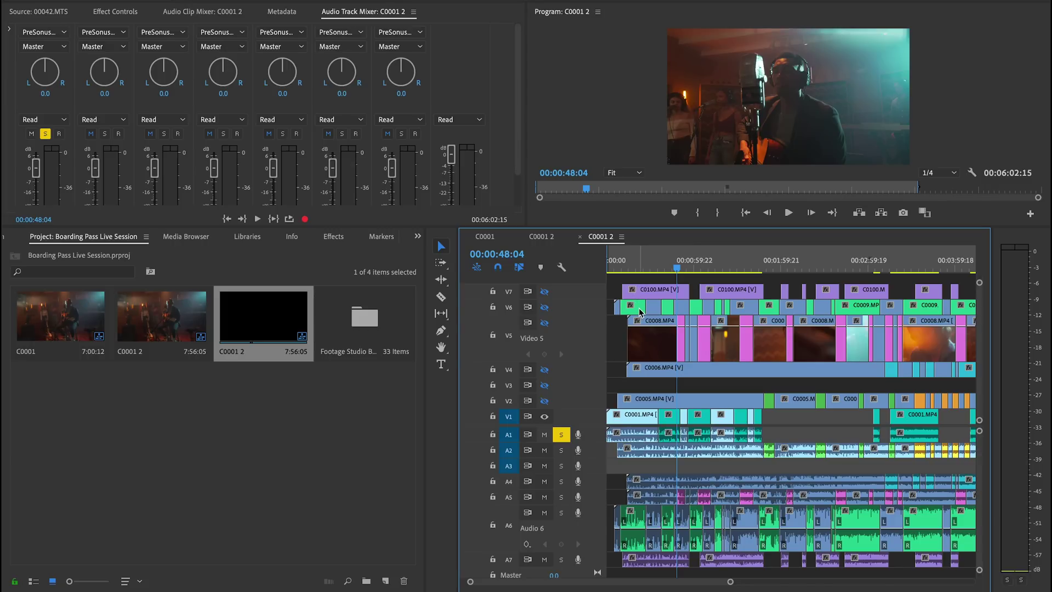
# - Place the song's audio file from the project on audio track A8 of the C0001 2 duplicate sequence
pyautogui.moveTo(640, 312)
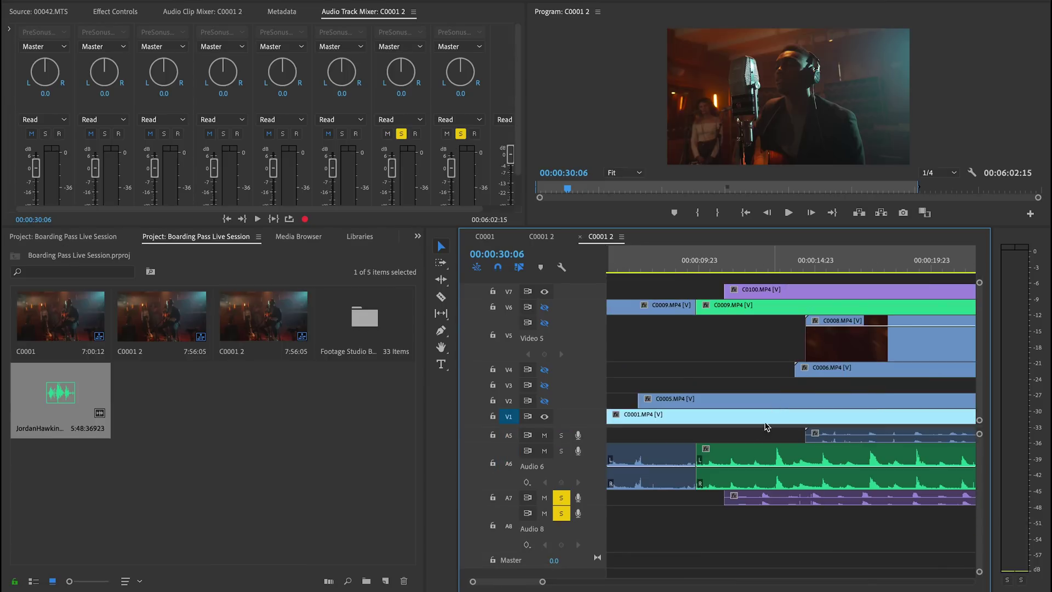
pyautogui.scroll(2, 762, 439)
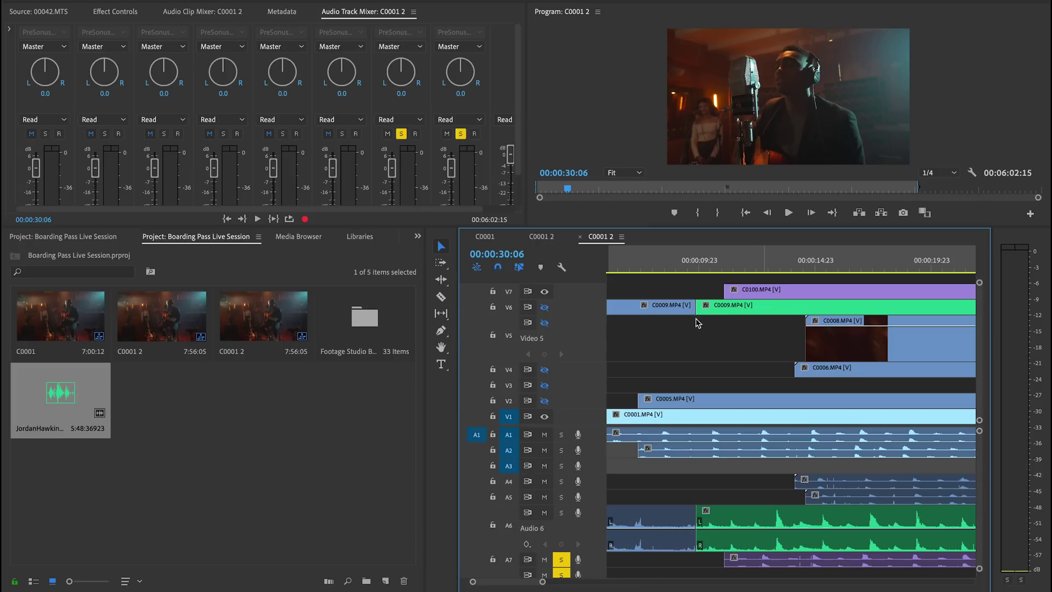
pyautogui.scroll(-3, 679, 458)
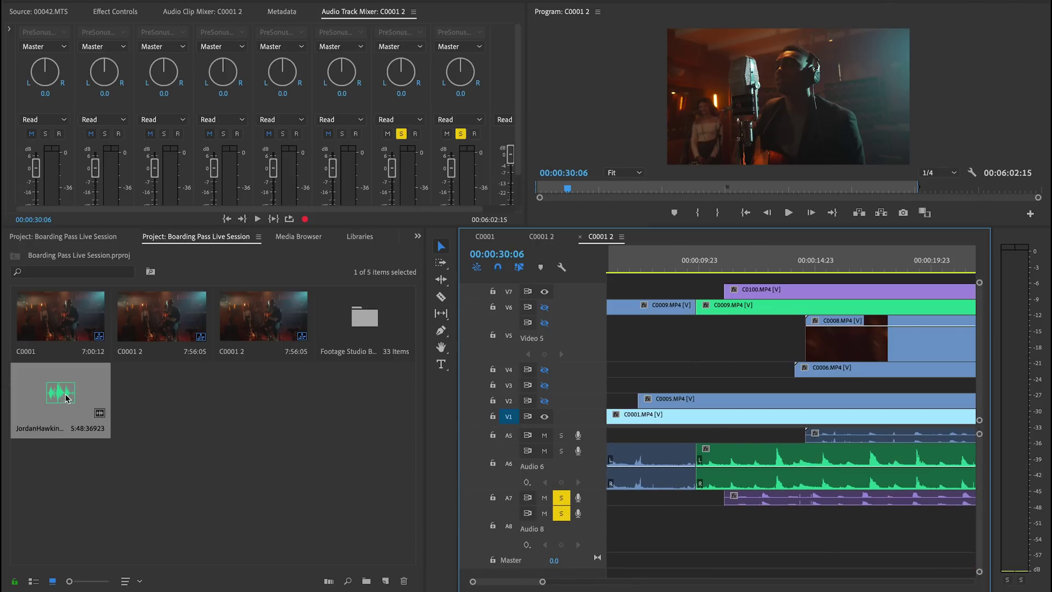
pyautogui.moveTo(58, 398); pyautogui.dragTo(881, 551)
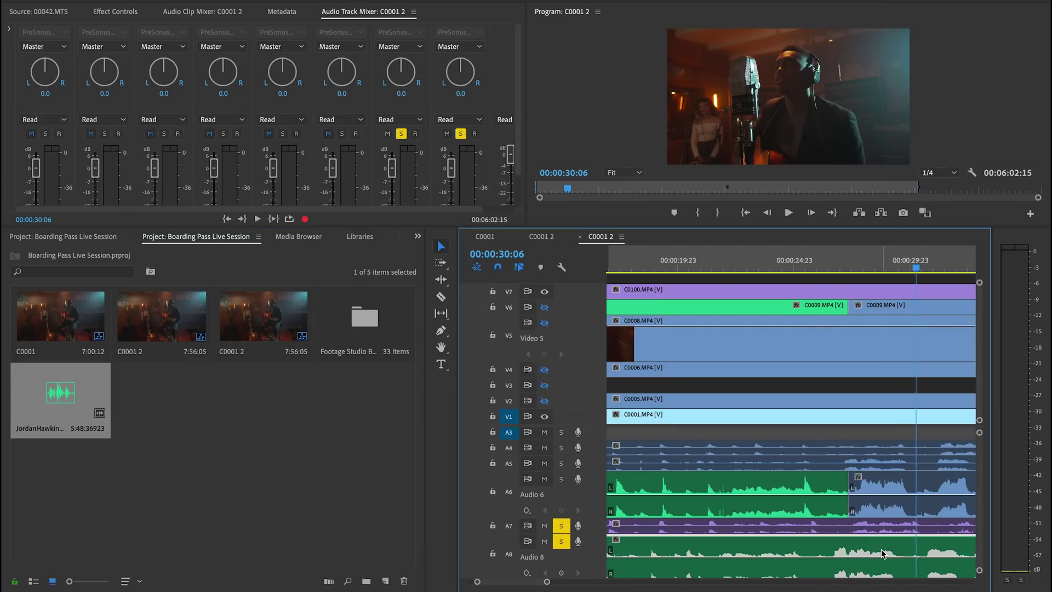
pyautogui.scroll(-2, 829, 500)
pyautogui.scroll(1, 831, 493)
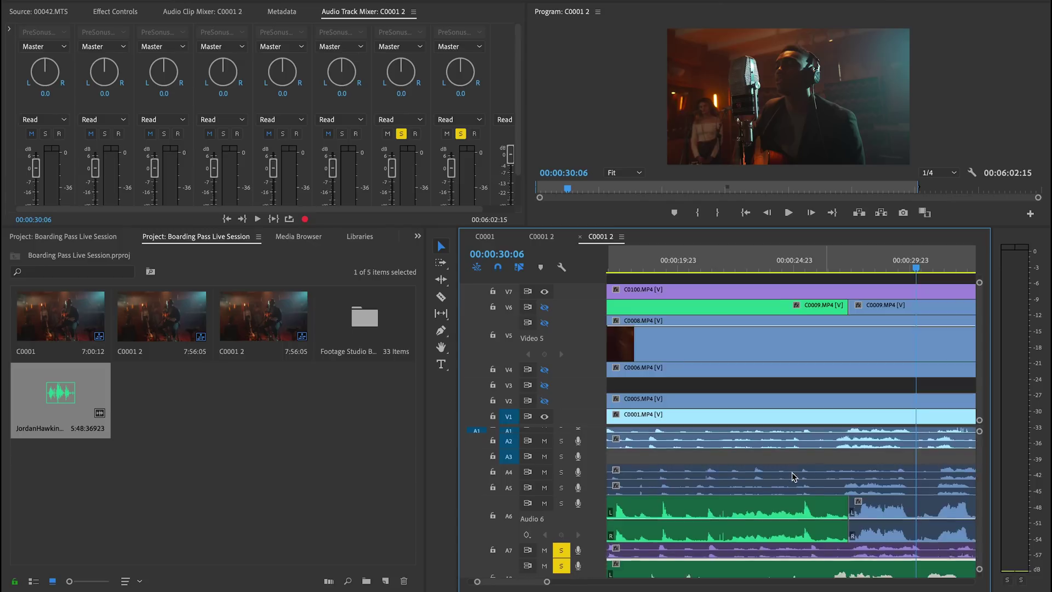
# - Compare the C0100.MP4 audio on A7 with the song on A8 around 00:00:13:06, with both tracks soloed
pyautogui.hscroll(-5, 791, 477)
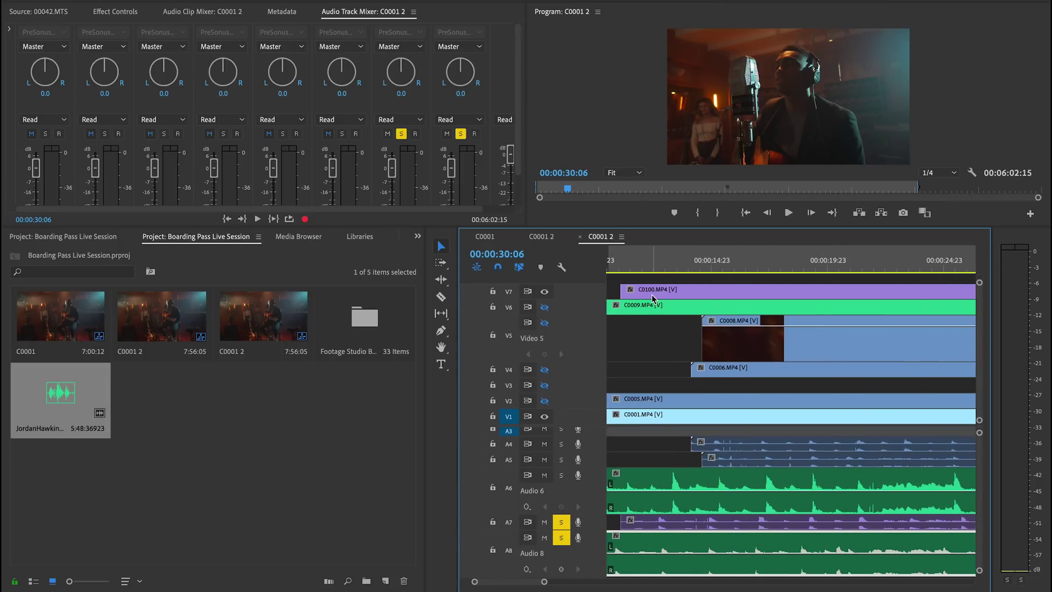
pyautogui.moveTo(637, 262); pyautogui.dragTo(673, 272)
pyautogui.click(676, 296)
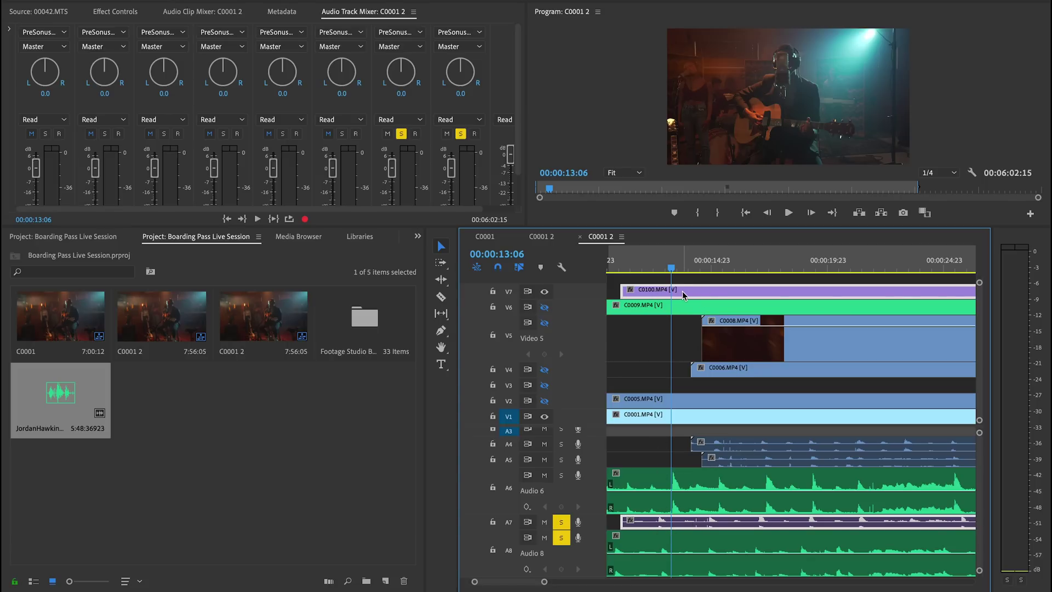
pyautogui.click(562, 524)
pyautogui.click(564, 525)
pyautogui.click(618, 549)
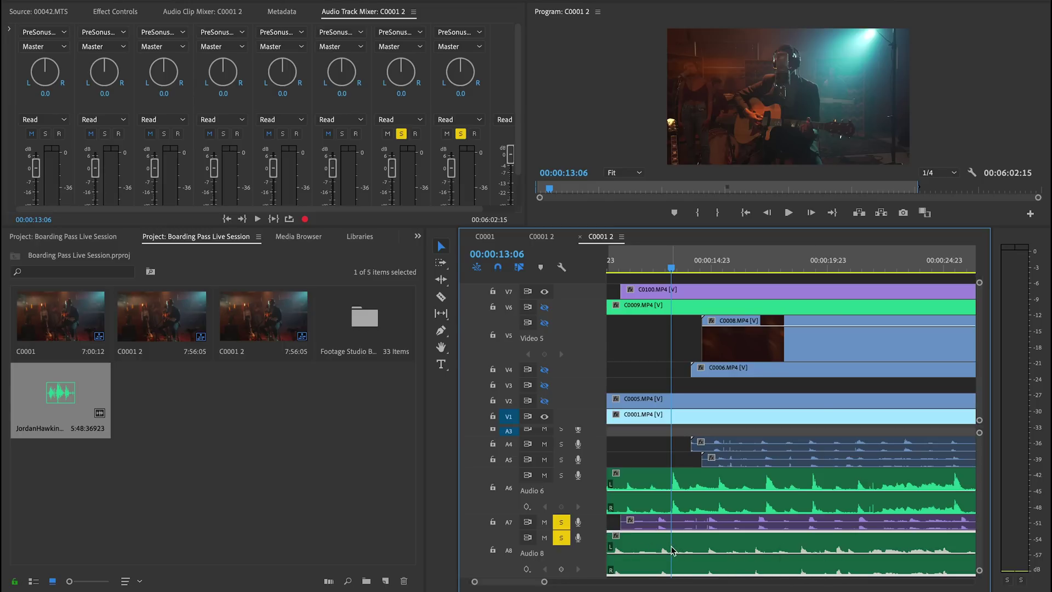
pyautogui.click(667, 291)
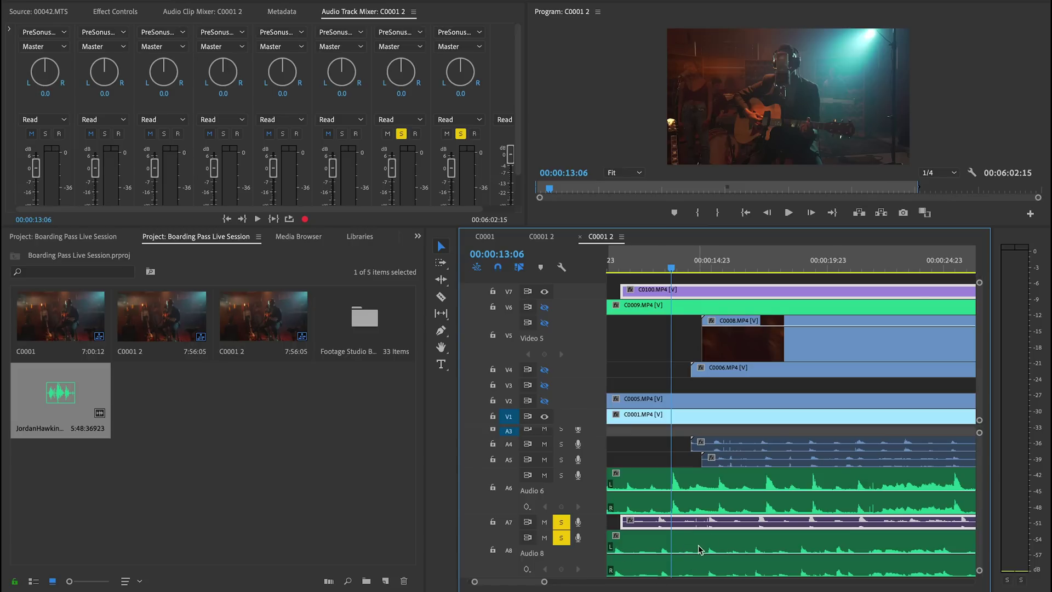
pyautogui.press('-')
pyautogui.press('-')
pyautogui.press('-')
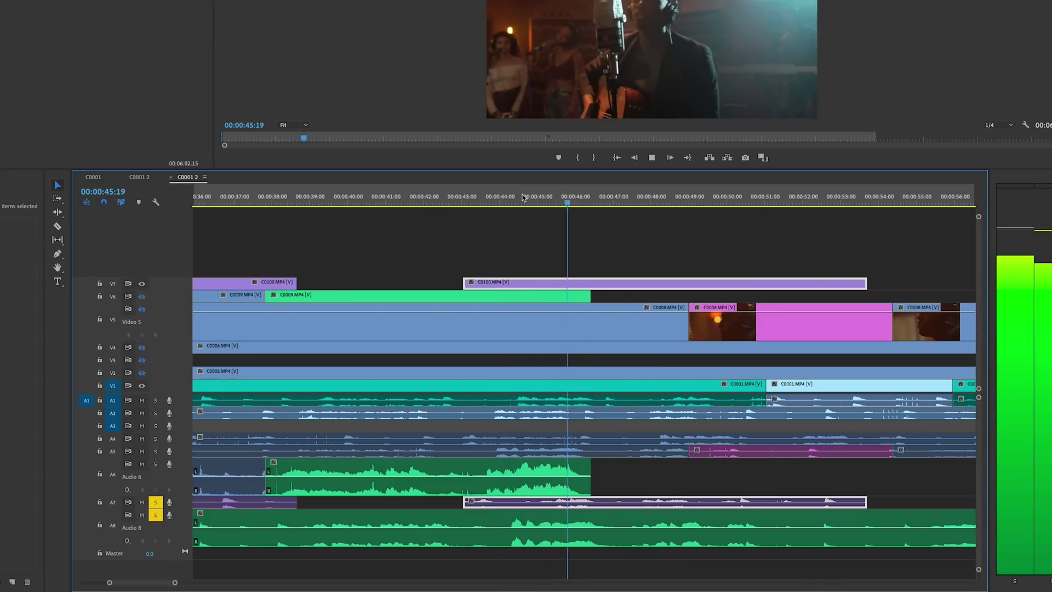
# - Trim the start of the second purple C0100.MP4 clip on V7 to 00:00:44:22
pyautogui.click(480, 202)
pyautogui.moveTo(480, 201); pyautogui.dragTo(534, 200)
pyautogui.moveTo(464, 281); pyautogui.dragTo(535, 278)
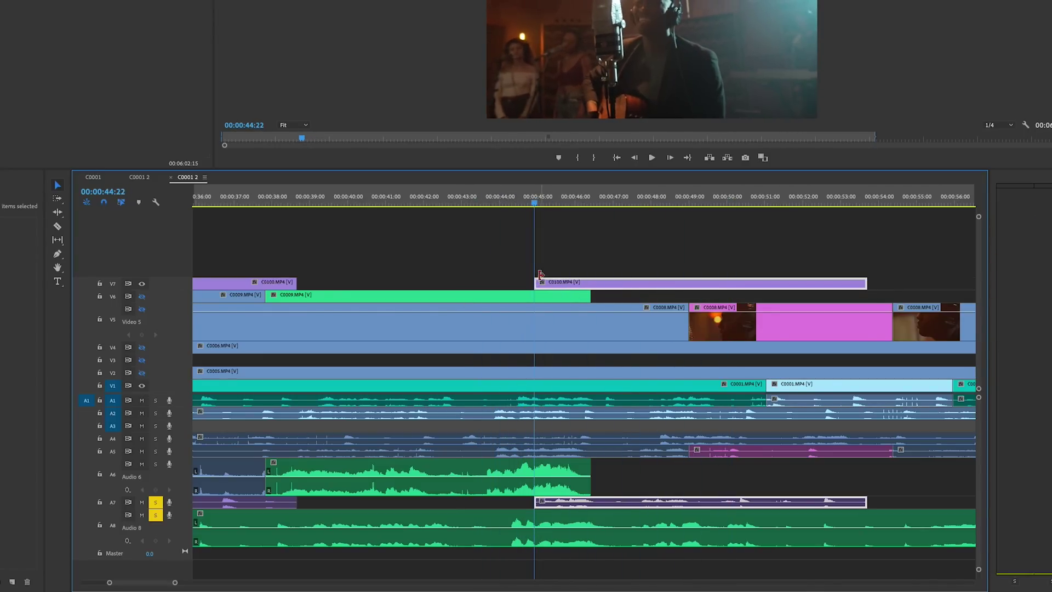
# - Play through the trimmed C0100.MP4 clip on V7 and trim its end to 00:00:49:09
pyautogui.click(490, 201)
pyautogui.press('space')
pyautogui.press('space')
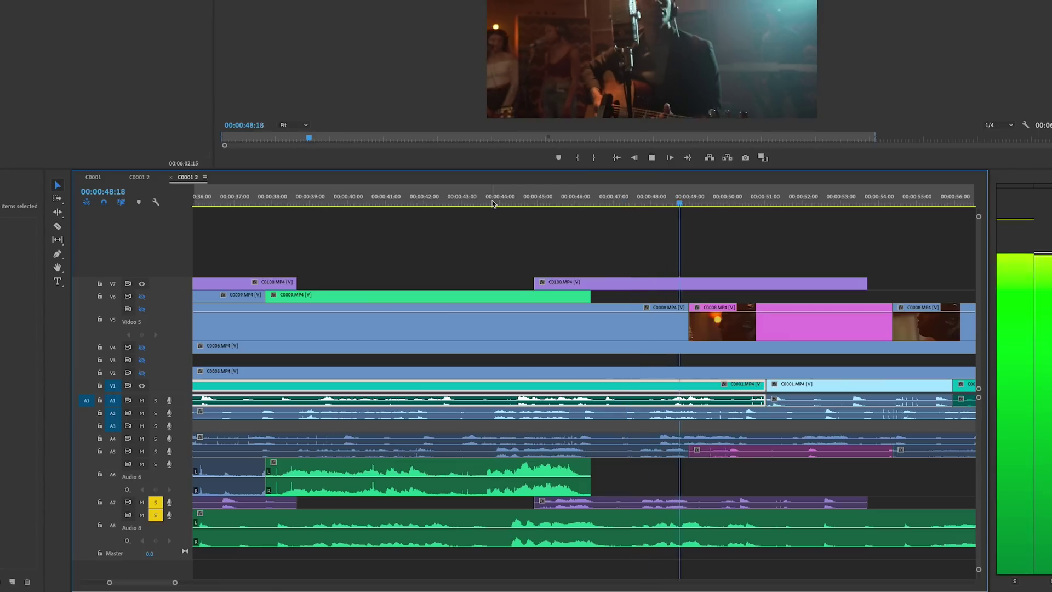
pyautogui.click(675, 198)
pyautogui.moveTo(676, 199); pyautogui.dragTo(703, 198)
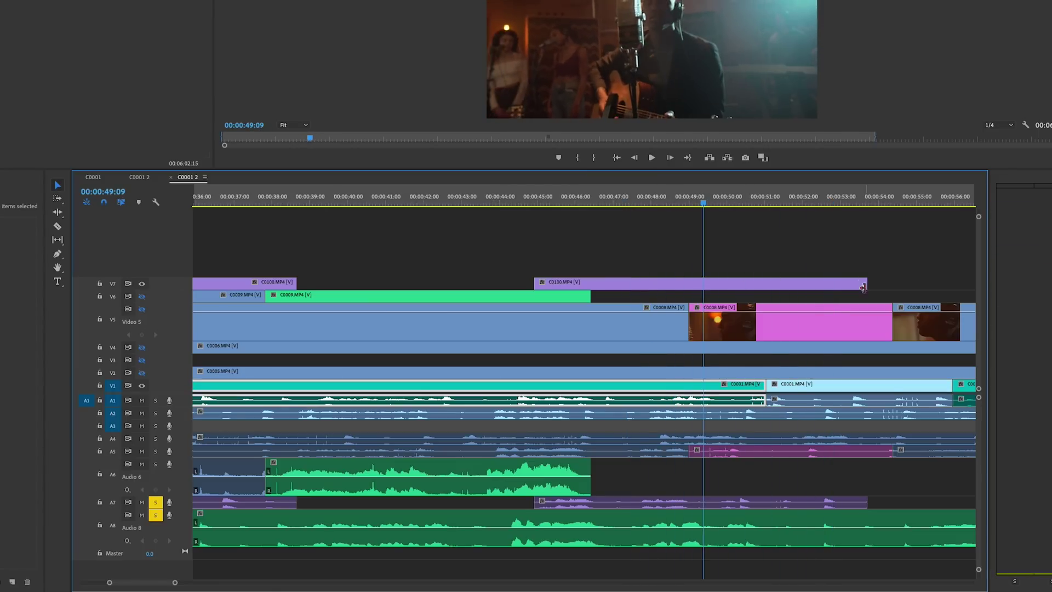
pyautogui.hotkey('alt', 'w')
pyautogui.press('space')
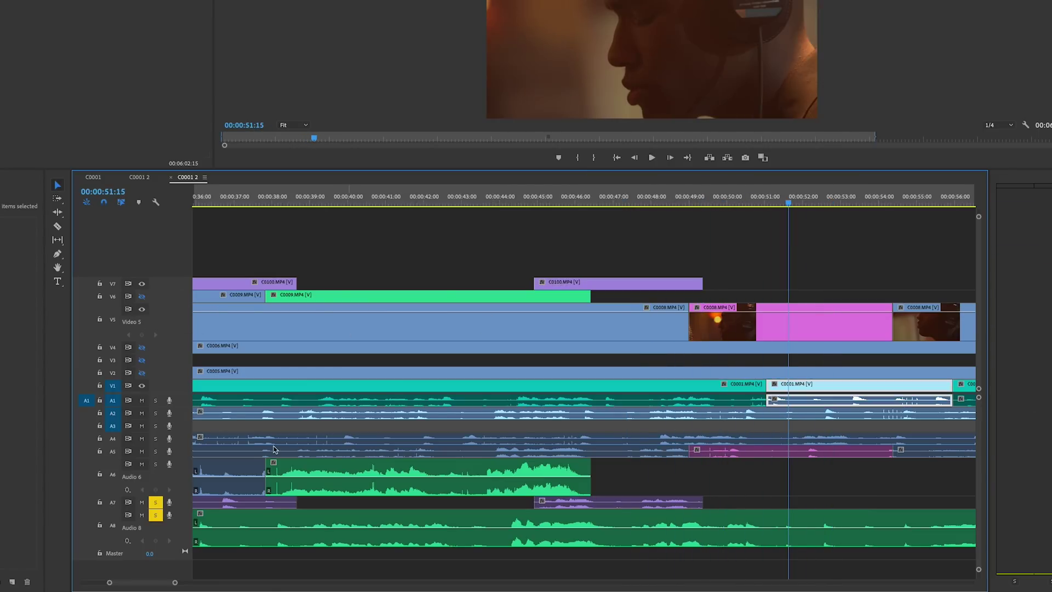
# - Solo A5 and shift the pink C0008.MP4 clip on V5 later, with its audio, to start at about 00:00:49:06
pyautogui.click(155, 451)
pyautogui.click(704, 204)
pyautogui.press('=')
pyautogui.press('=')
pyautogui.press('space')
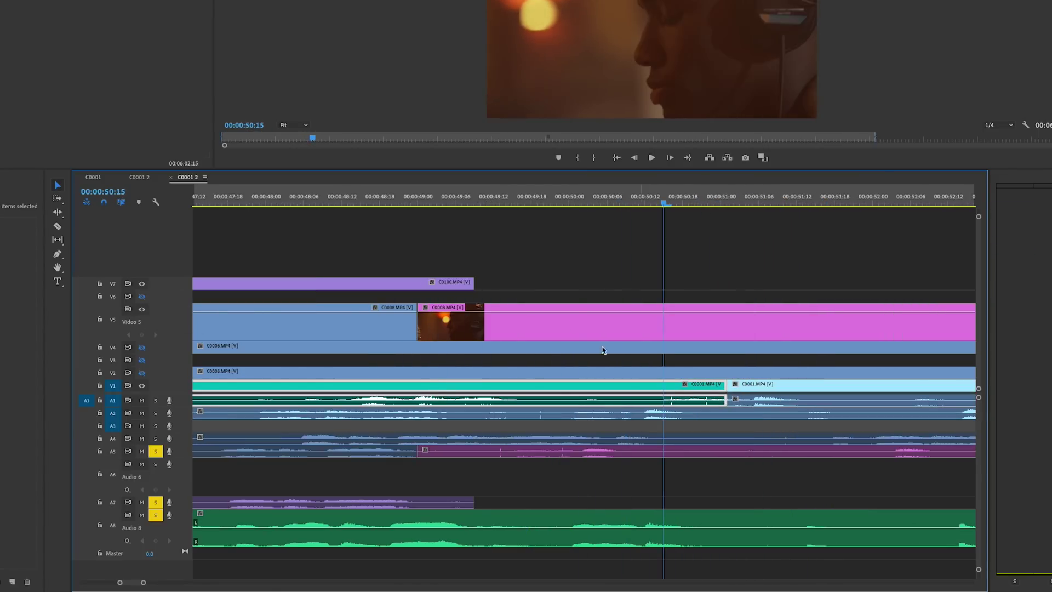
pyautogui.moveTo(591, 326); pyautogui.dragTo(598, 326)
pyautogui.click(552, 197)
pyautogui.press('space')
pyautogui.press('space')
pyautogui.moveTo(551, 447); pyautogui.dragTo(583, 447)
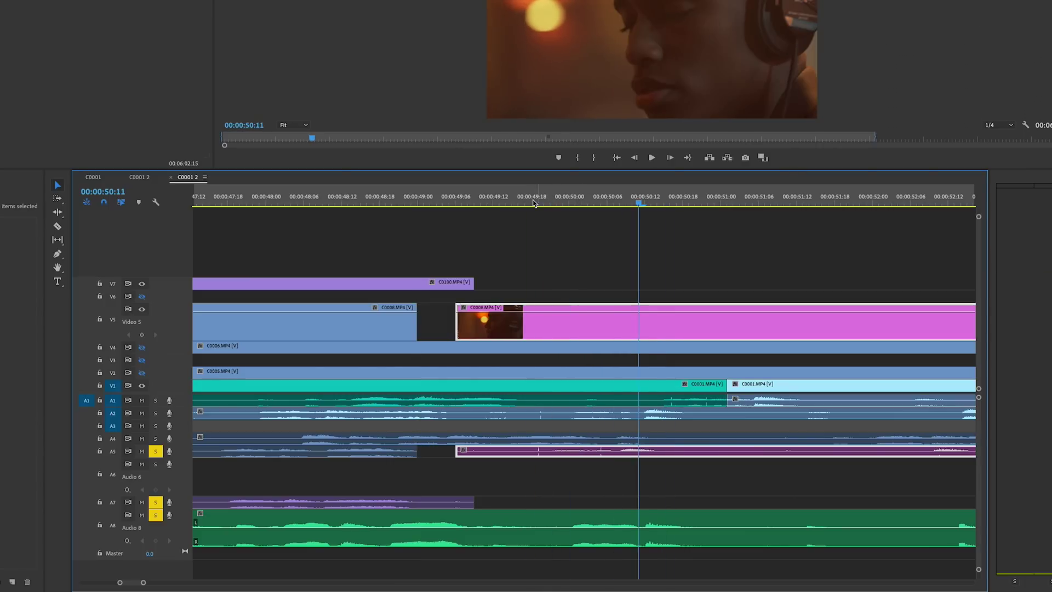
# - Play back the shifted C0008.MP4 clip around 00:00:49 to check its sync with the song
pyautogui.click(521, 200)
pyautogui.press('space')
pyautogui.click(525, 200)
pyautogui.press('space')
pyautogui.press('space')
pyautogui.click(390, 204)
pyautogui.press('space')
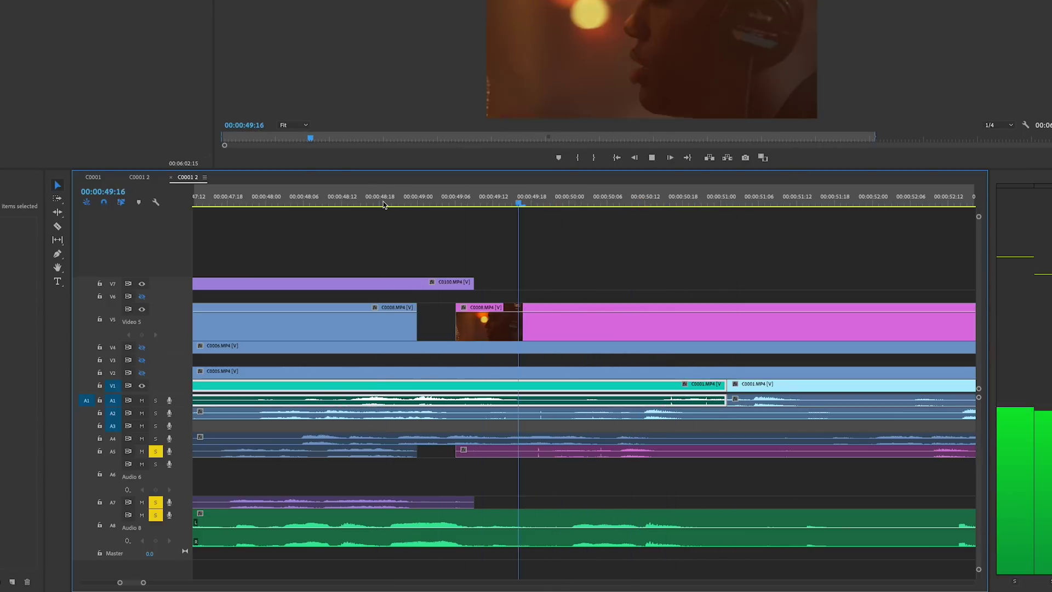
# - Delete the blue C0008.MP4 segment on V5 that follows the shifted pink clip, between about 00:00:54 and 00:00:57
pyautogui.press('-')
pyautogui.press('-')
pyautogui.press('=')
pyautogui.press('space')
pyautogui.click(648, 336)
pyautogui.press('Delete')
pyautogui.press('-')
pyautogui.press('-')
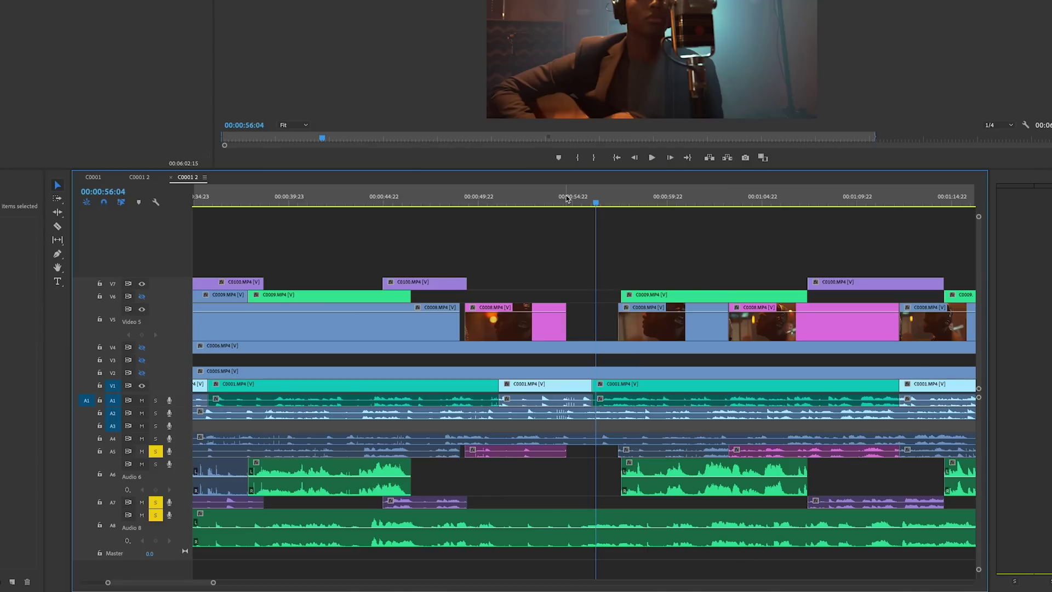
# - Review the C0001.MP4, C0008.MP4 and C0009.MP4 angles between about 00:00:54 and 00:01:01 against the song
pyautogui.click(566, 201)
pyautogui.press('space')
pyautogui.press('space')
pyautogui.click(648, 338)
pyautogui.scroll(-1, 648, 337)
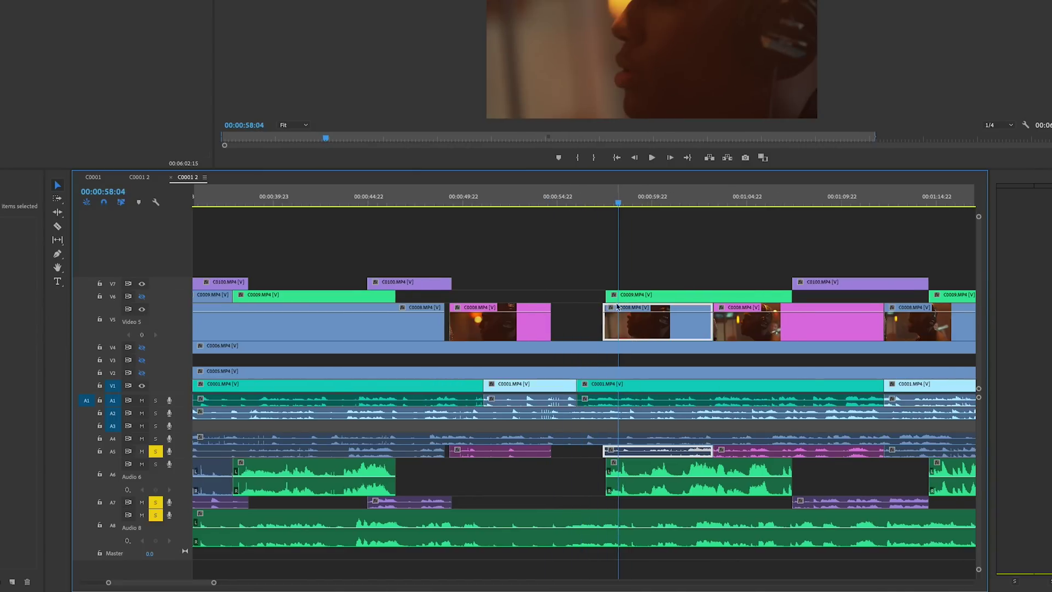
pyautogui.click(625, 296)
pyautogui.click(627, 202)
pyautogui.press('space')
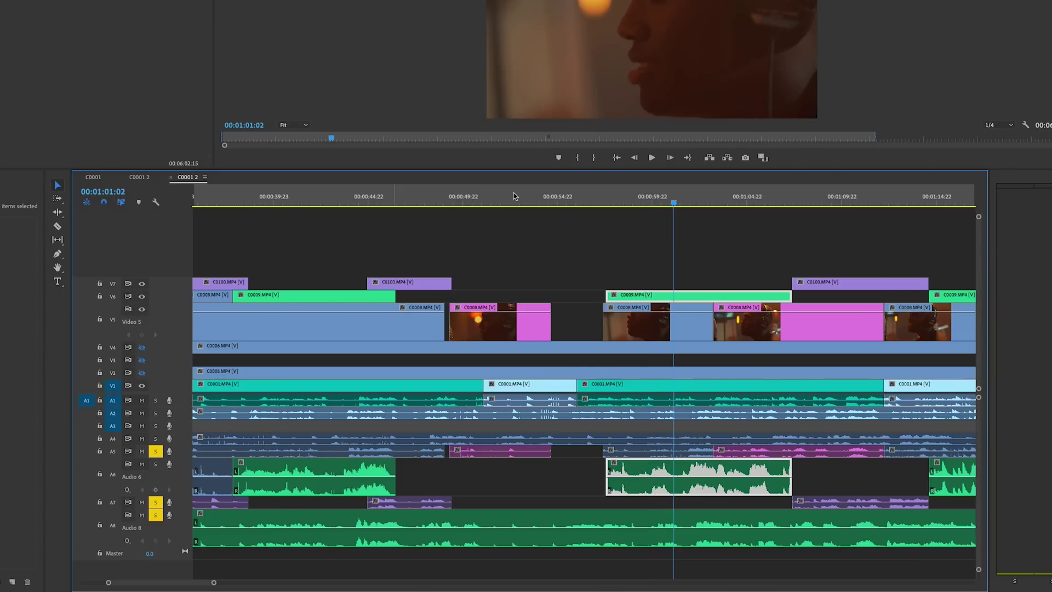
pyautogui.click(540, 196)
pyautogui.press('space')
pyautogui.press('space')
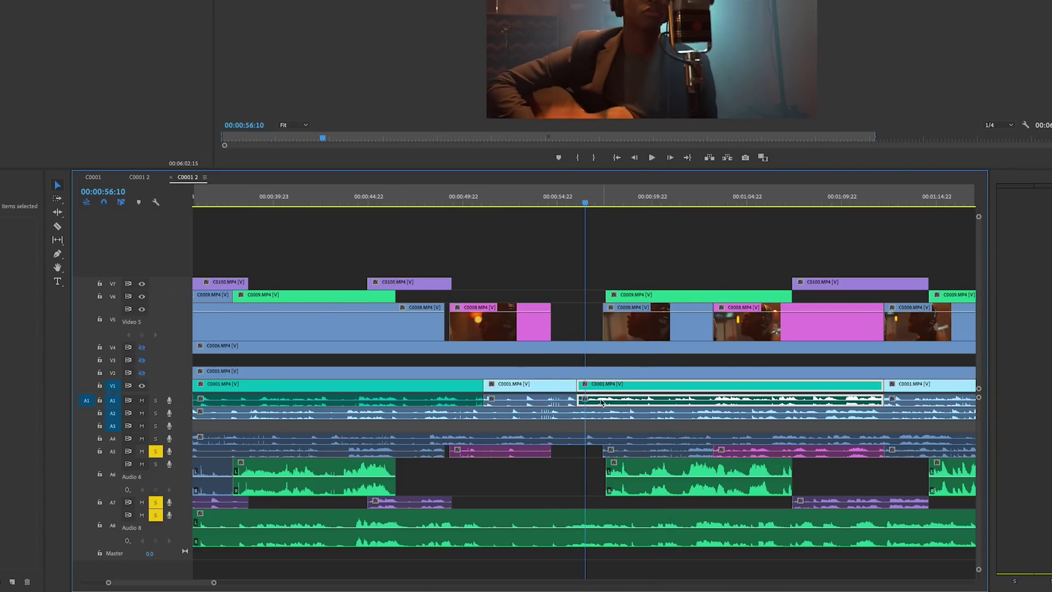
pyautogui.press('space')
pyautogui.press('space')
# - Solo A1 in place of A5 and A7 and return the playhead to about 00:00:54:22
pyautogui.click(155, 400)
pyautogui.click(156, 451)
pyautogui.click(155, 502)
pyautogui.click(557, 204)
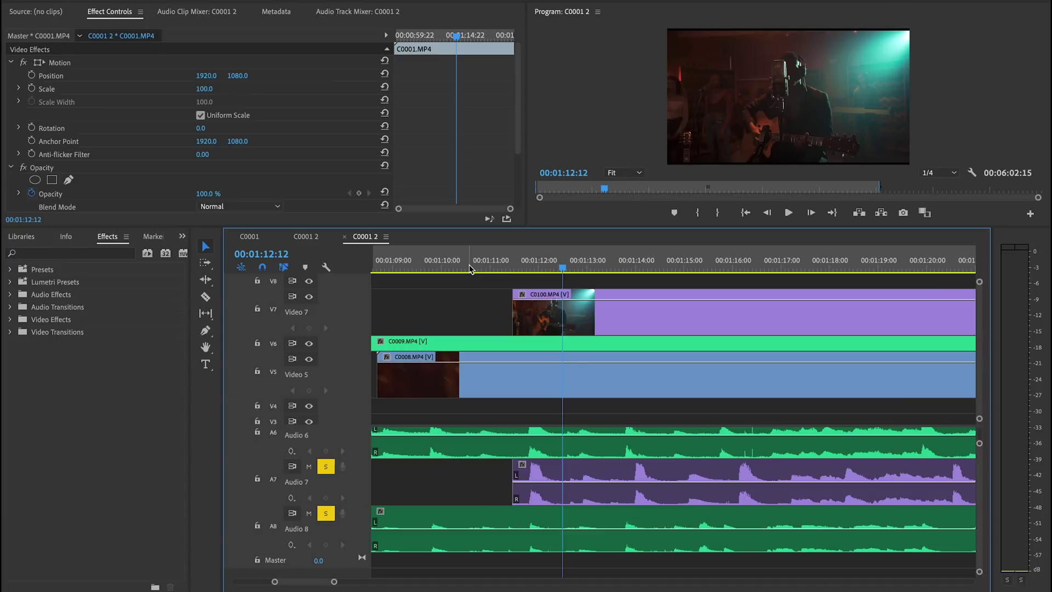
# - Check C0100.MP4 against the song from 00:01:10:17, then show the Time Remapping Speed line on its V7 clip
pyautogui.click(475, 268)
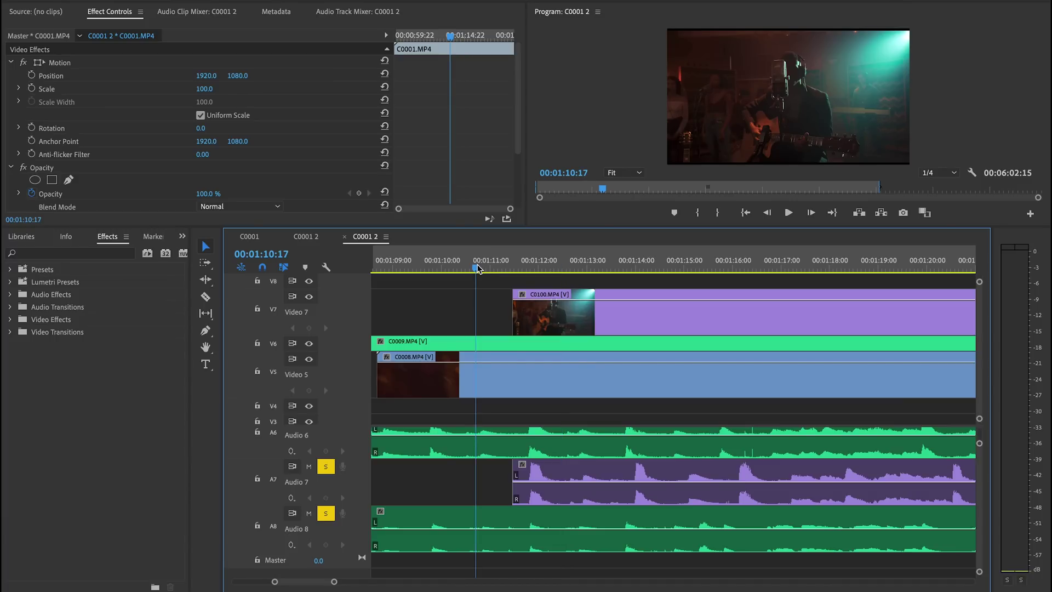
pyautogui.press('space')
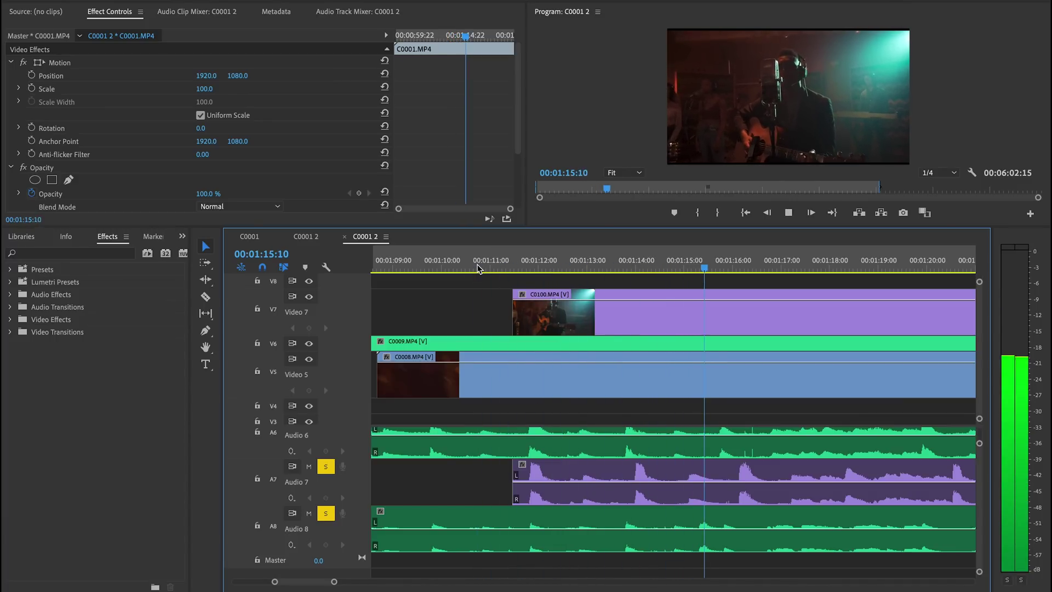
pyautogui.press('space')
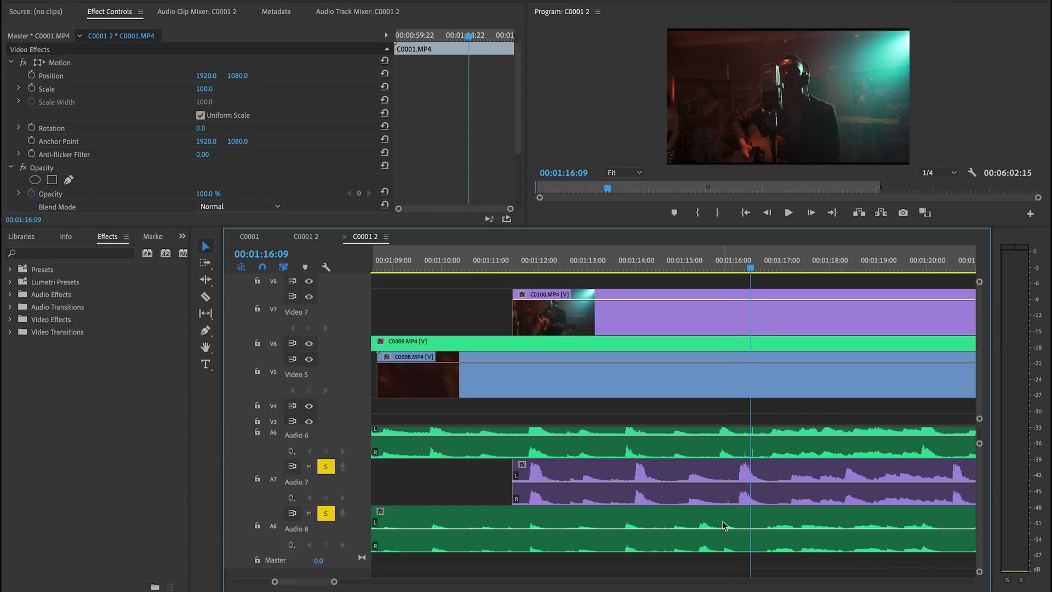
pyautogui.click(526, 267)
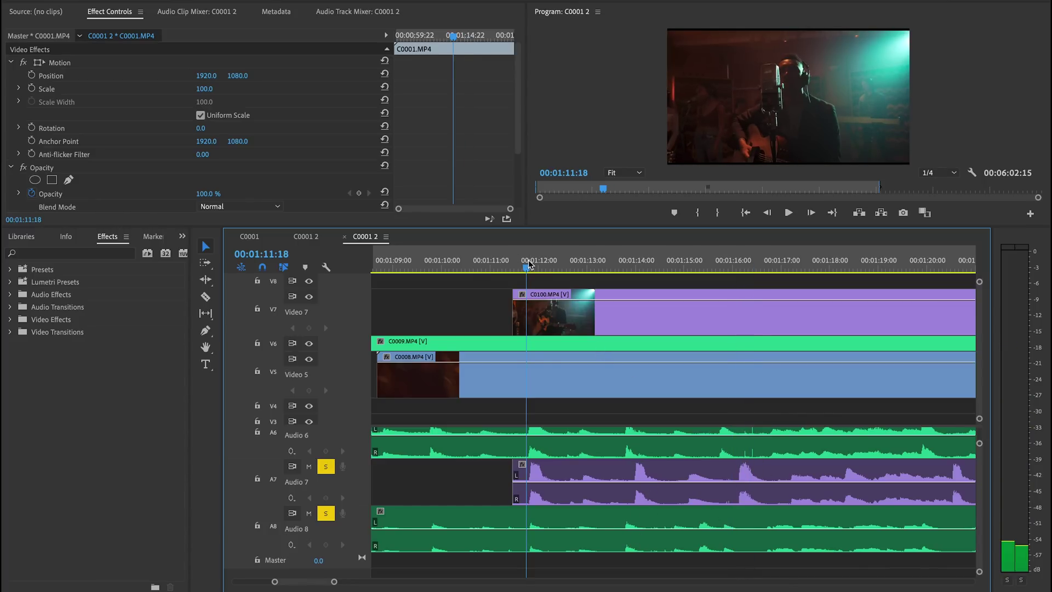
pyautogui.click(523, 296)
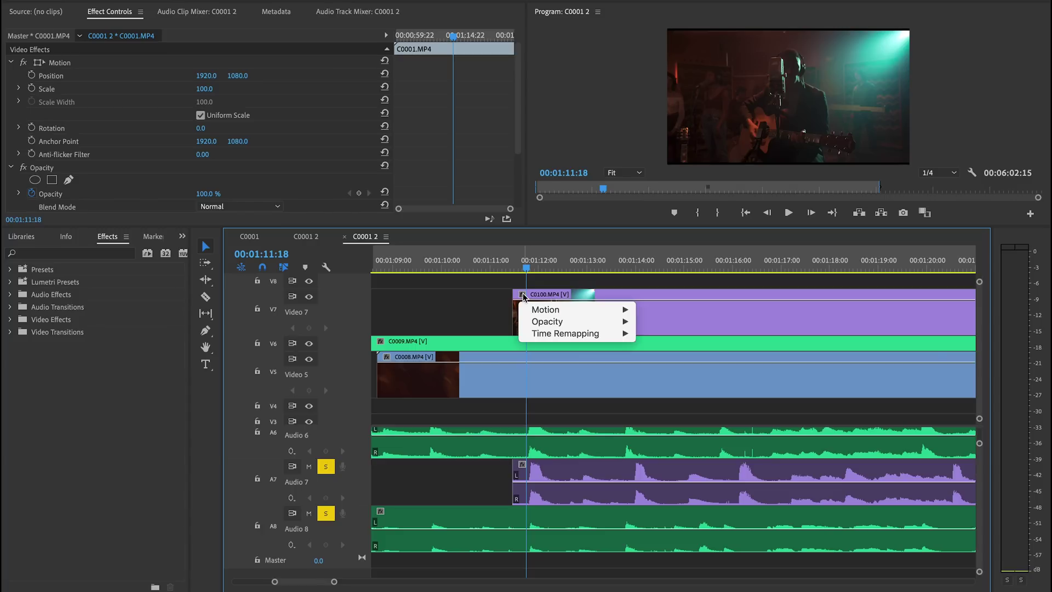
pyautogui.moveTo(581, 333)
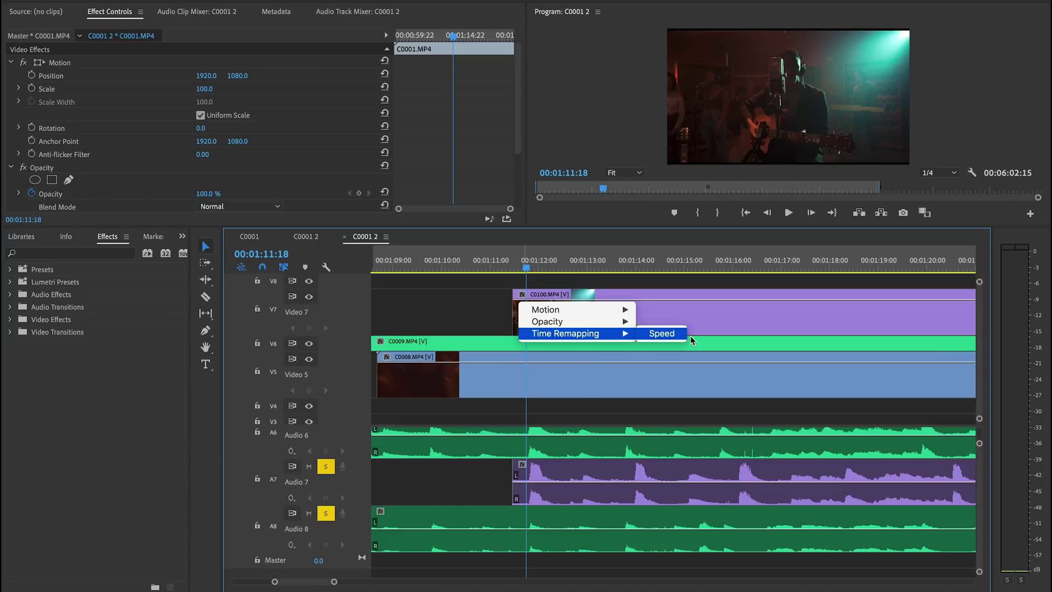
pyautogui.click(660, 335)
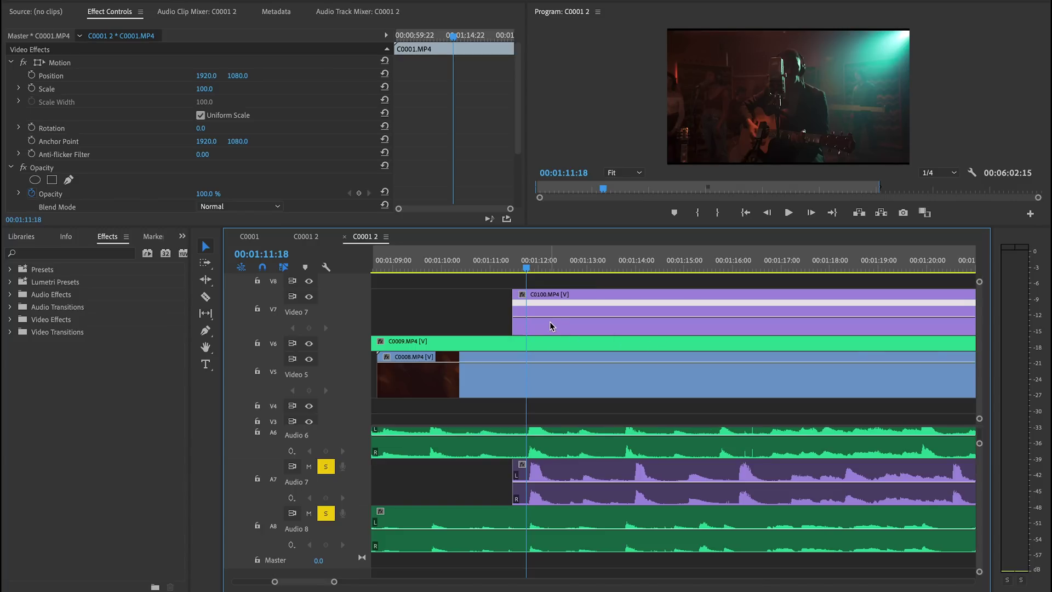
# - Add two speed keyframes to the C0100.MP4 clip on V7 at about 00:01:12:10 and 00:01:14:00
pyautogui.press('space')
pyautogui.press('space')
pyautogui.keyDown('super'); pyautogui.click(559, 316); pyautogui.keyUp('super')
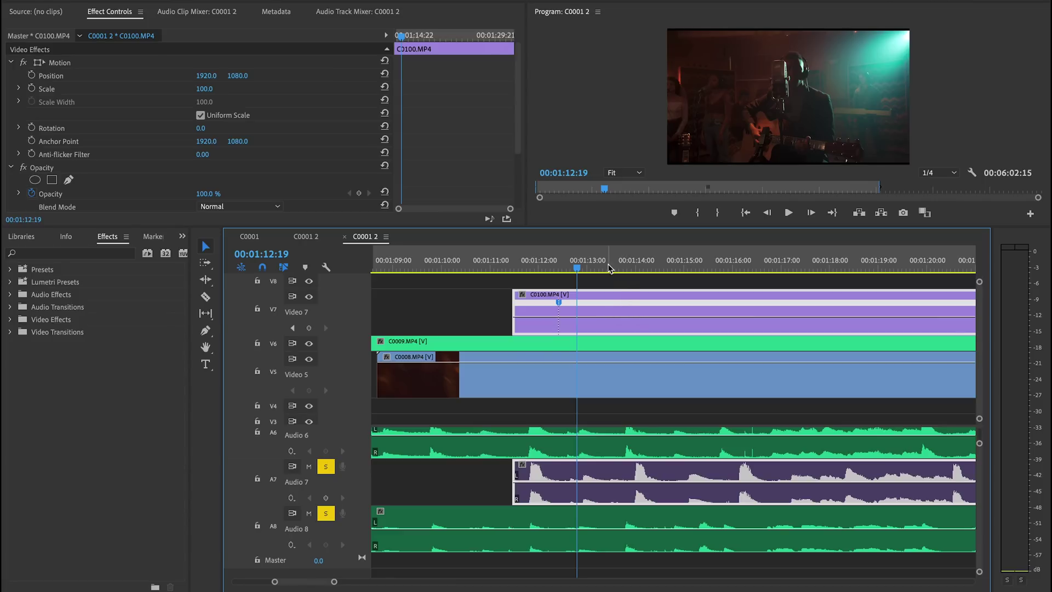
pyautogui.moveTo(605, 267); pyautogui.dragTo(637, 270)
pyautogui.keyDown('super'); pyautogui.click(636, 318); pyautogui.keyUp('super')
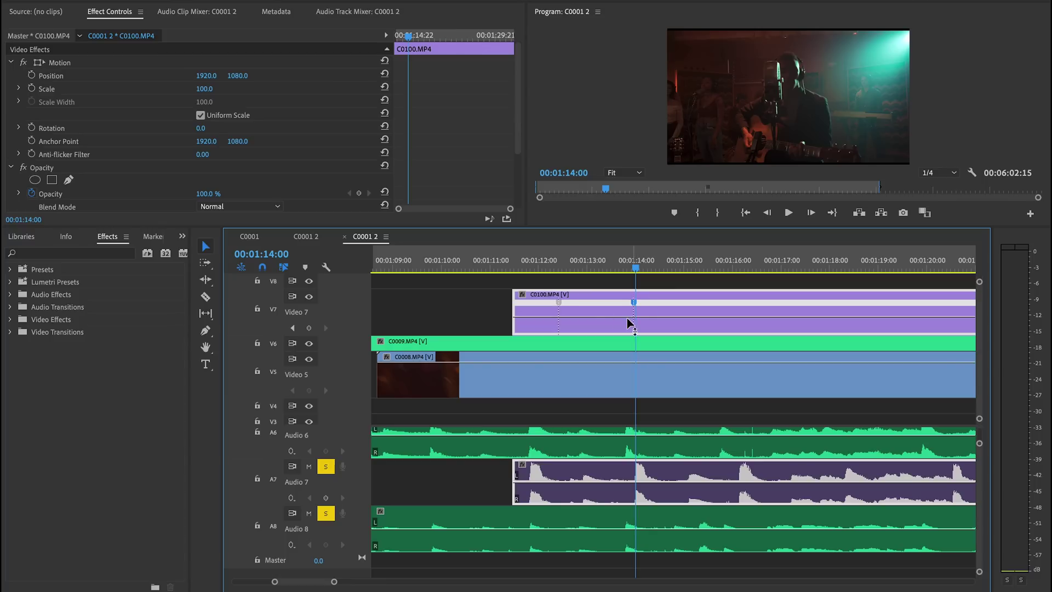
# - Set the C0100.MP4 speed between the two keyframes to 104% and compare its waveform with the song's
pyautogui.moveTo(592, 318); pyautogui.dragTo(586, 314)
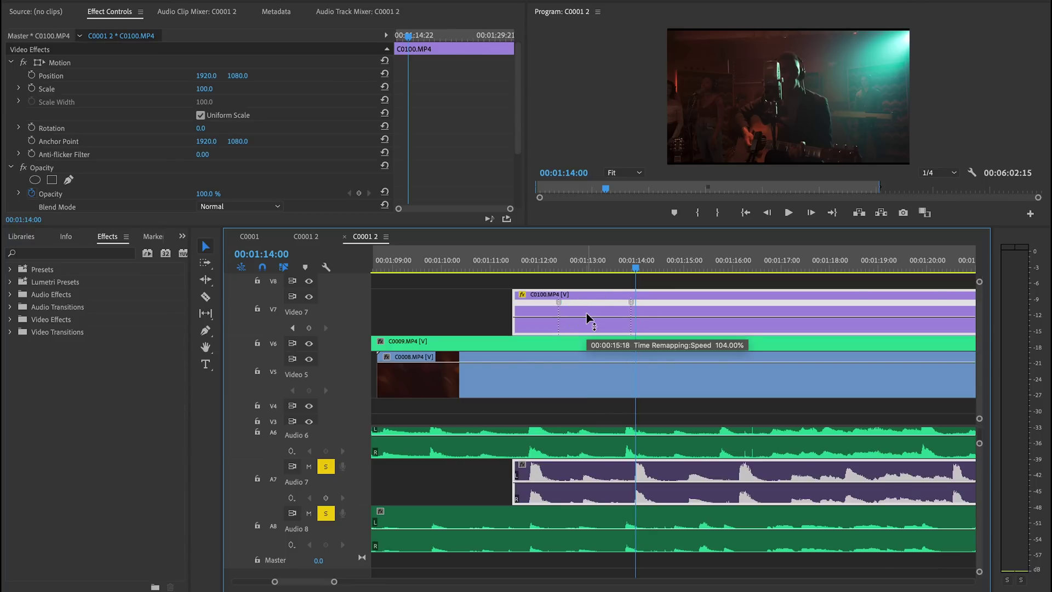
pyautogui.press('=')
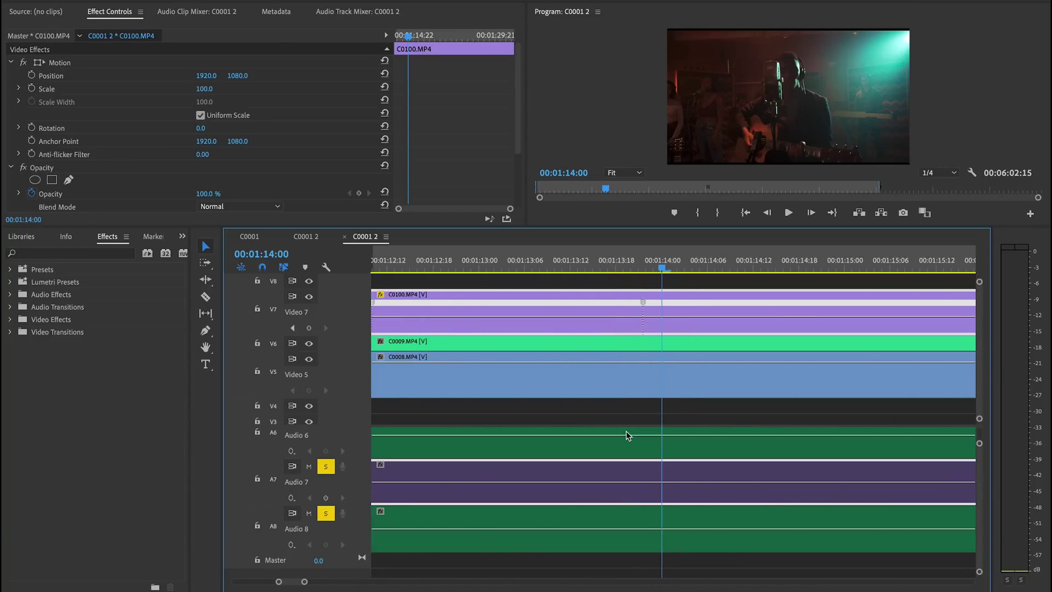
pyautogui.scroll(5, 628, 436)
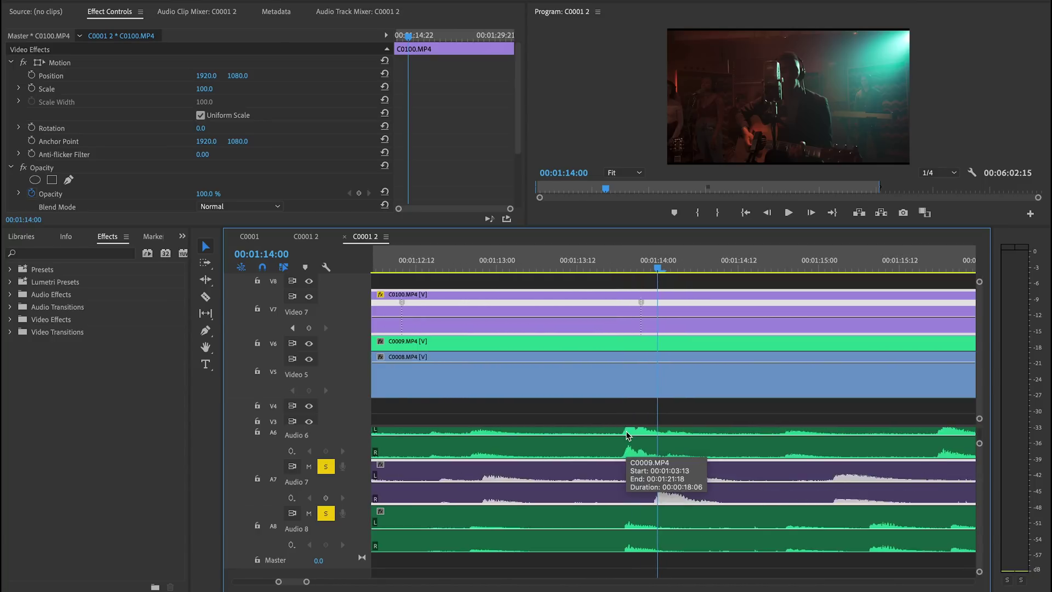
pyautogui.click(546, 319)
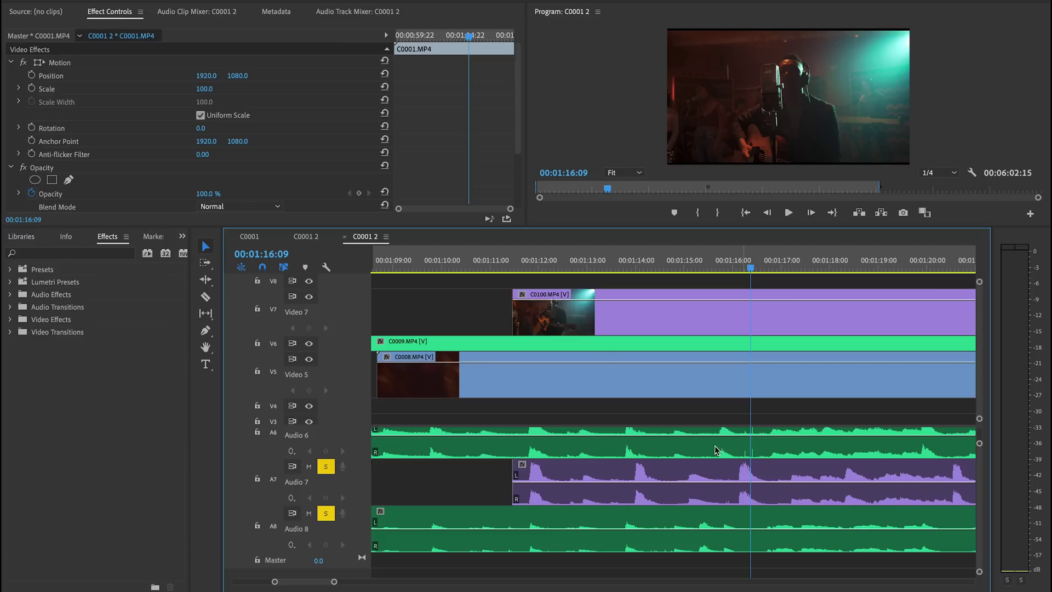
# - Show the Time Remapping Speed line on the V7 clip C0100.MP4 and play it from 00:01:11:18
pyautogui.click(527, 267)
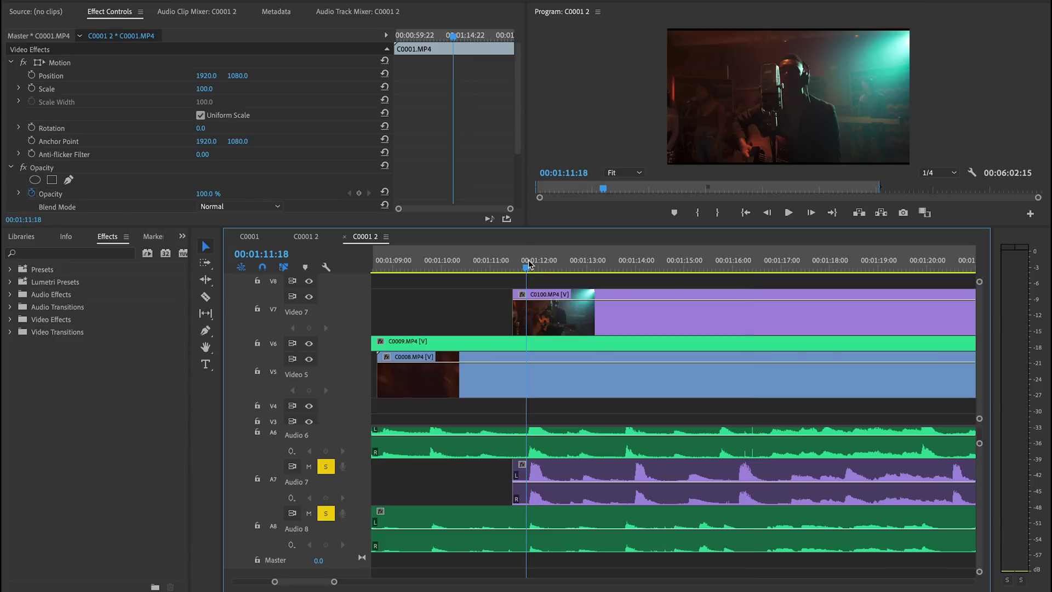
pyautogui.click(523, 295)
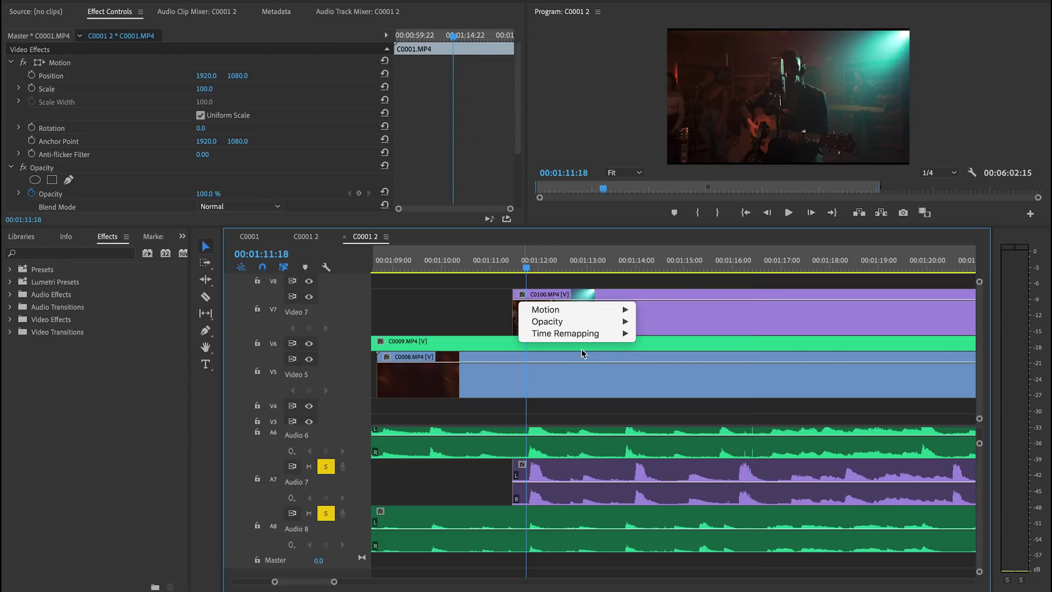
pyautogui.moveTo(579, 335)
pyautogui.click(659, 335)
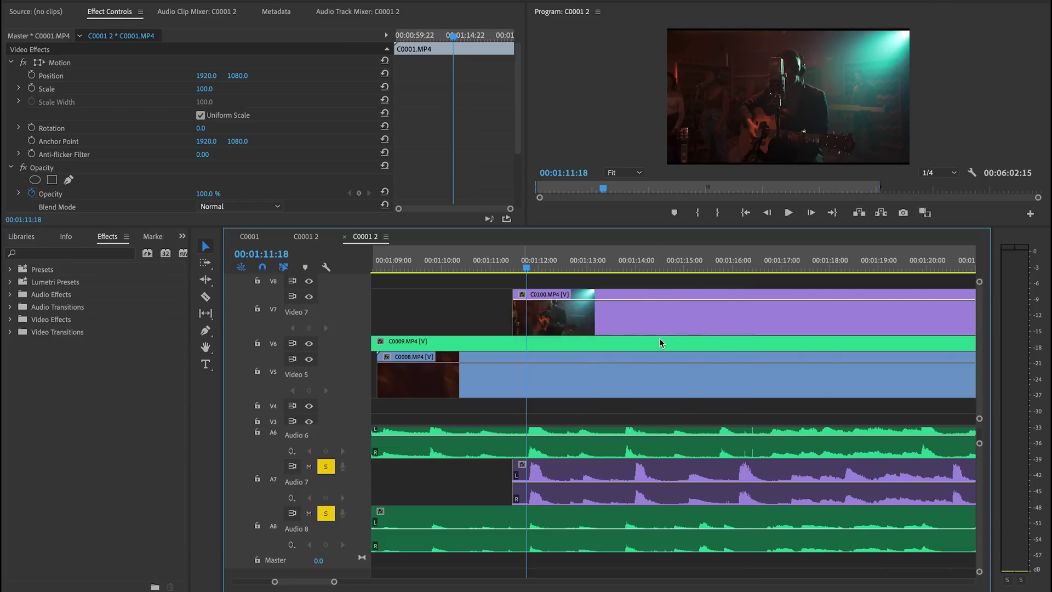
pyautogui.press('space')
pyautogui.press('space')
# - Add speed keyframes to C0100.MP4 on V7 at about 00:01:12:09 and at 00:01:14:00
pyautogui.click(551, 321)
pyautogui.keyDown('super'); pyautogui.click(558, 317); pyautogui.keyUp('super')
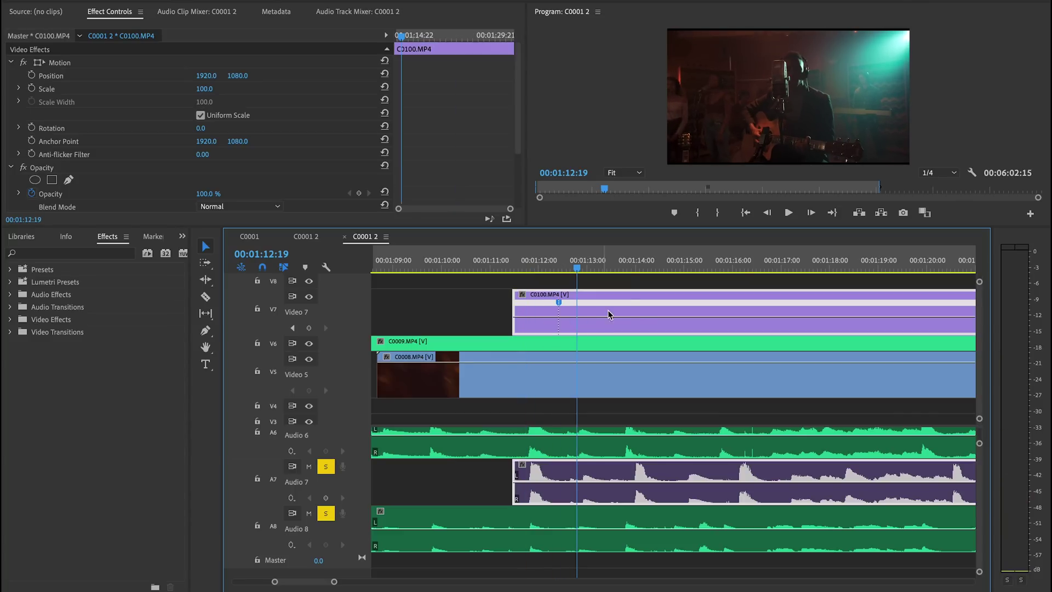
pyautogui.moveTo(606, 263); pyautogui.dragTo(636, 268)
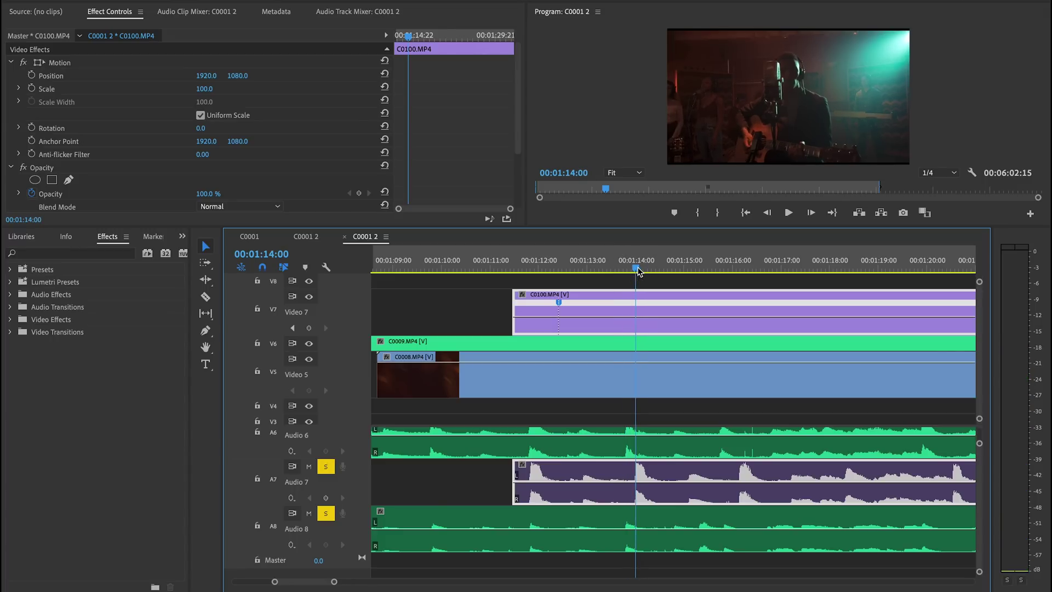
pyautogui.keyDown('super'); pyautogui.click(635, 317); pyautogui.keyUp('super')
# - Raise the C0100.MP4 speed slightly between its two keyframes and compare the keyframe positions with the audio peaks around 00:01:14:00
pyautogui.click(590, 317)
pyautogui.moveTo(586, 316); pyautogui.dragTo(587, 314)
pyautogui.scroll(5, 628, 436)
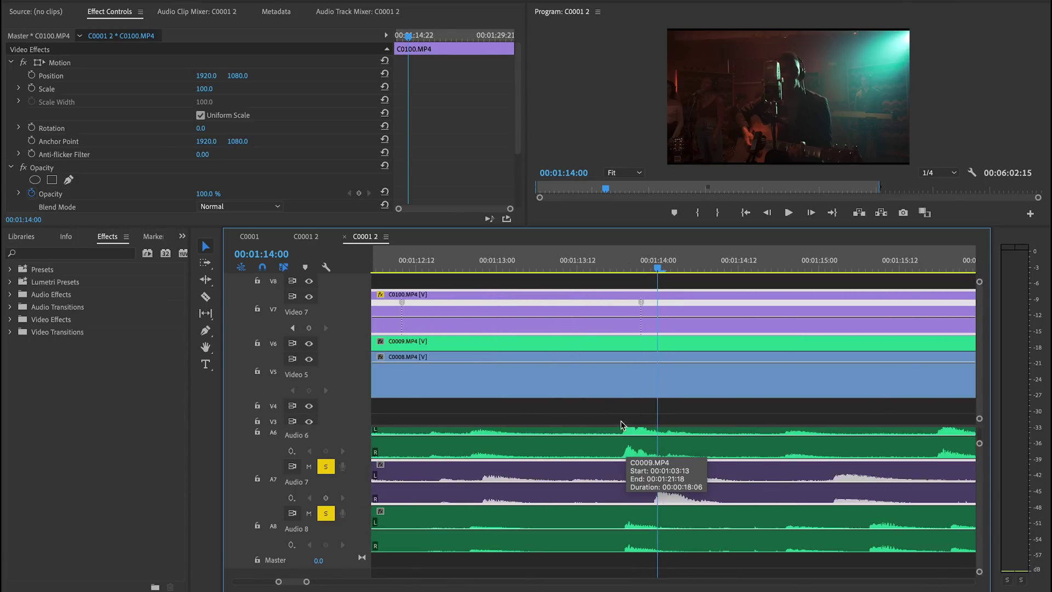
pyautogui.click(547, 320)
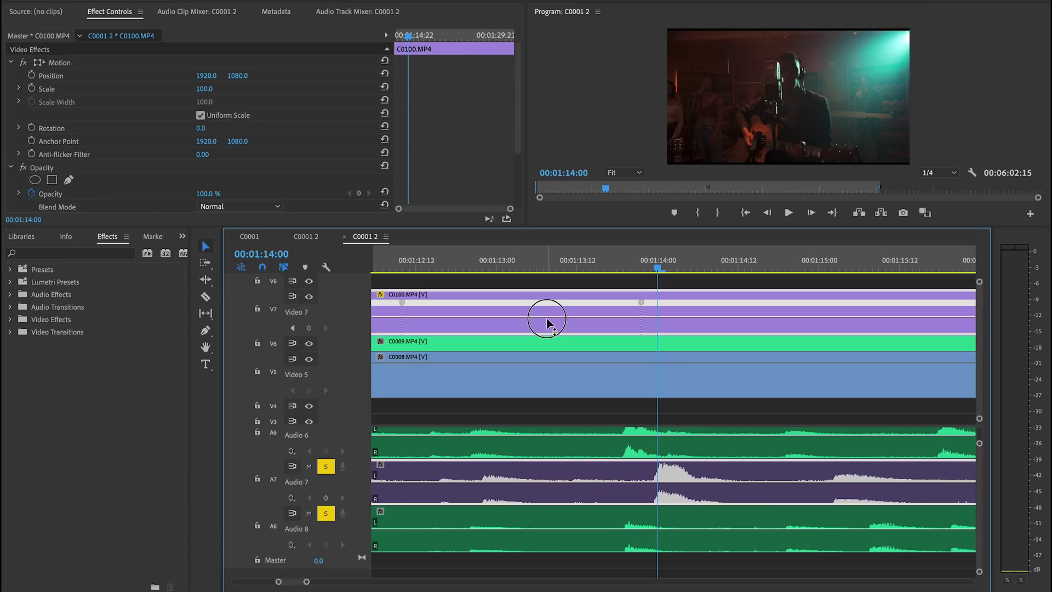
pyautogui.scroll(-3, 565, 313)
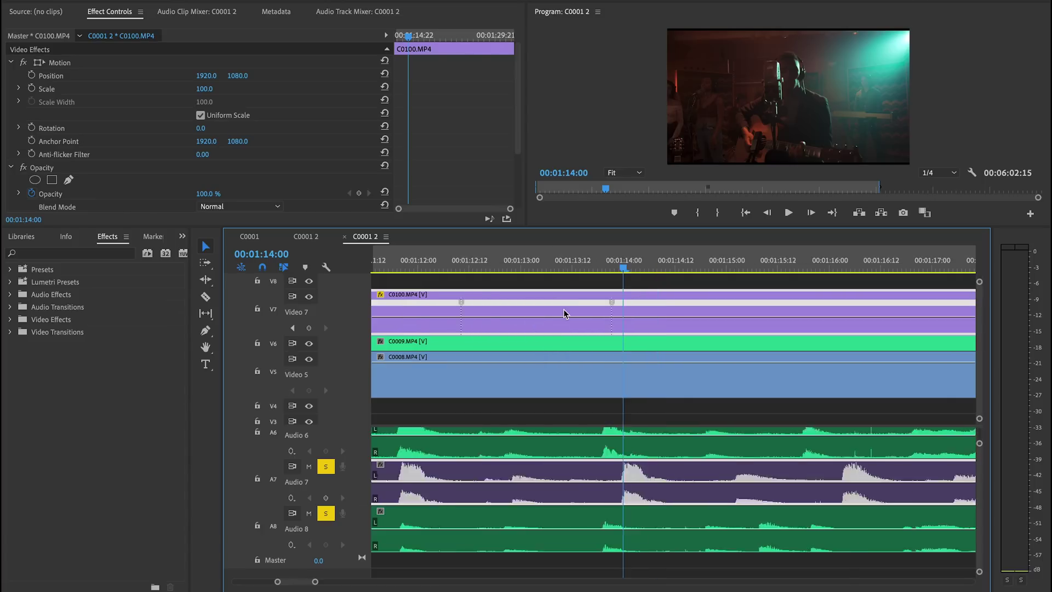
# - Fine-tune the speed of the remapped C0100.MP4 section and check it against the song up to about 00:01:13:22
pyautogui.click(476, 267)
pyautogui.moveTo(476, 267); pyautogui.dragTo(590, 260)
pyautogui.moveTo(558, 316); pyautogui.dragTo(559, 314)
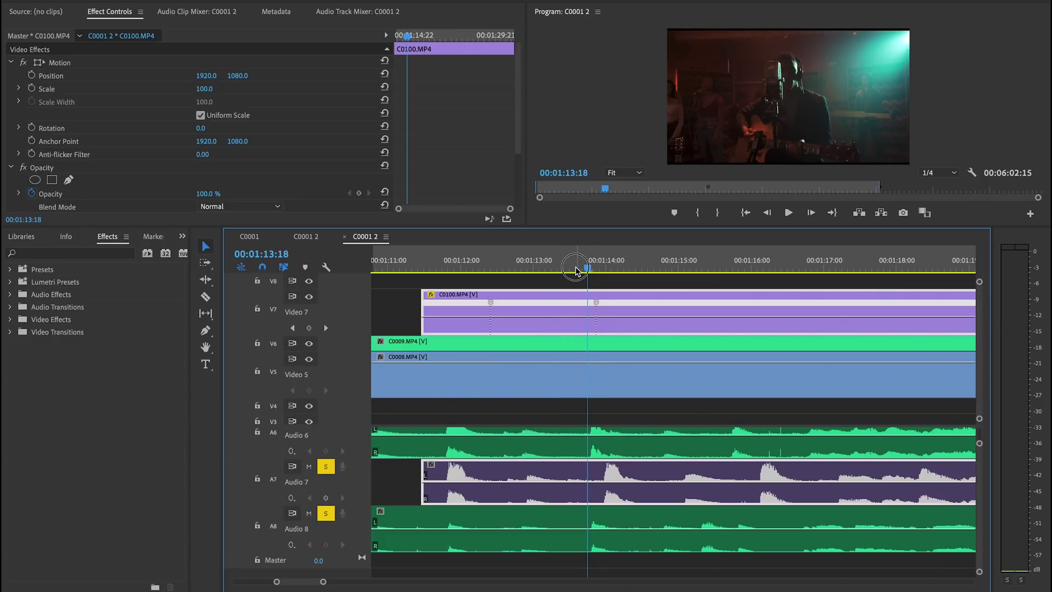
pyautogui.moveTo(585, 268)
pyautogui.mouseDown()
pyautogui.moveTo(576, 268)
pyautogui.moveTo(601, 268)
pyautogui.moveTo(584, 270)
pyautogui.mouseUp()
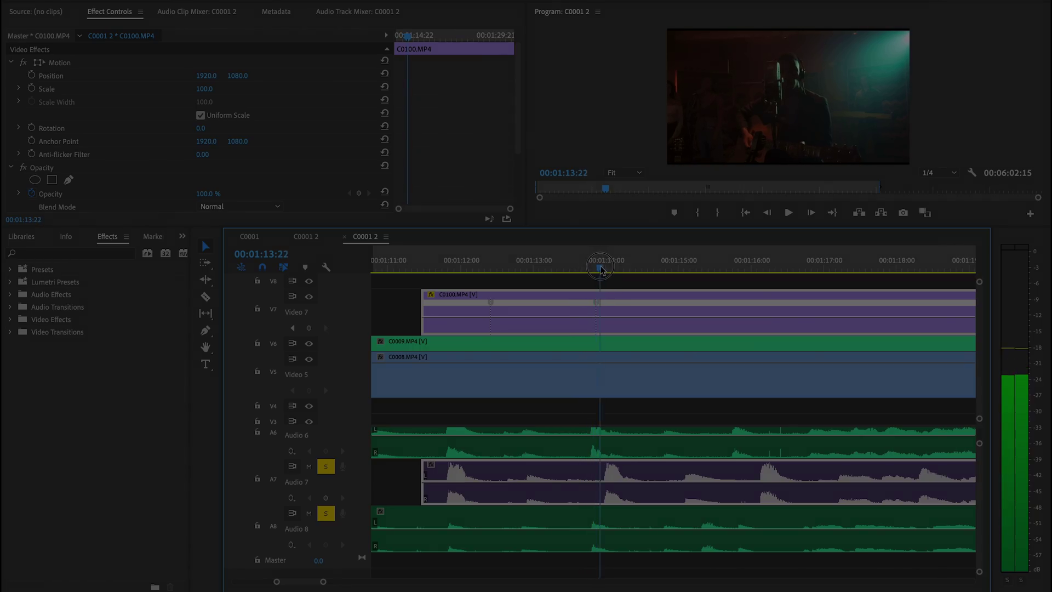